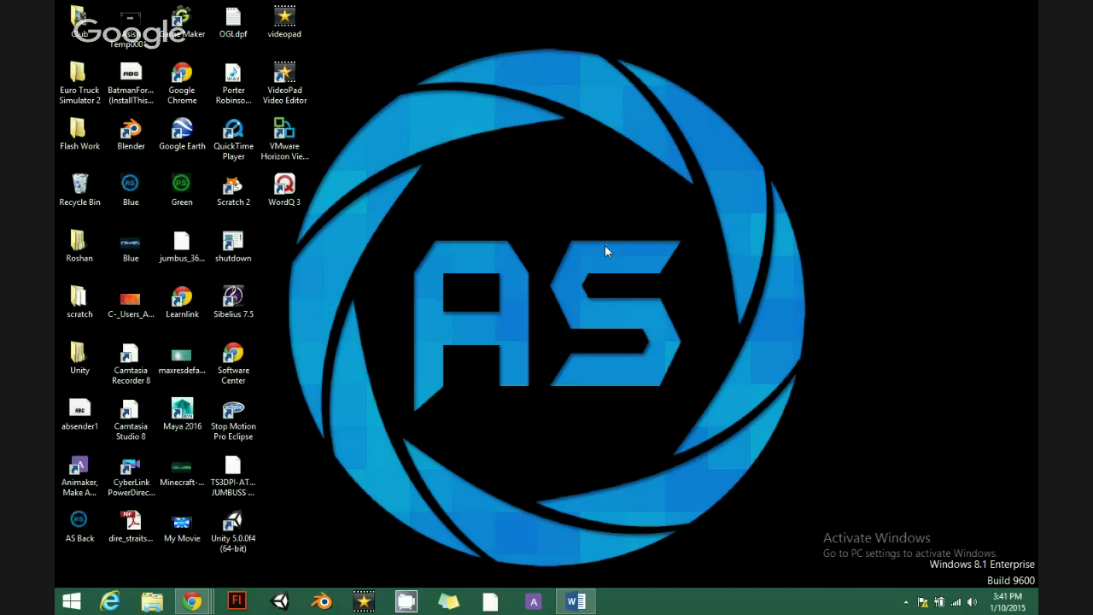
Open File Explorer and position and resize its Libraries window on screen.
{"action": "left_click_drag", "start_coordinate": [602, 171], "coordinate": [794, 282]}
{"action": "left_click_drag", "start_coordinate": [518, 219], "coordinate": [688, 414]}
{"action": "left_click_drag", "start_coordinate": [505, 128], "coordinate": [754, 512]}
{"action": "left_click_drag", "start_coordinate": [541, 216], "coordinate": [692, 414]}
{"action": "left_click_drag", "start_coordinate": [506, 198], "coordinate": [755, 416]}
{"action": "left_click_drag", "start_coordinate": [541, 210], "coordinate": [686, 400]}
{"action": "left_click", "coordinate": [154, 601]}
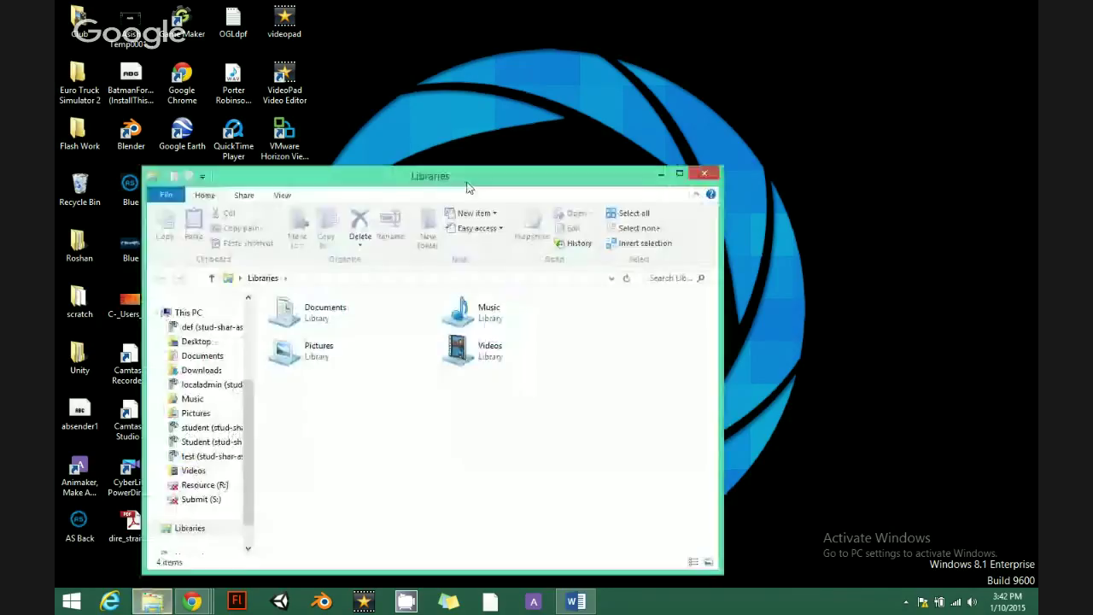
{"action": "left_click_drag", "start_coordinate": [500, 188], "coordinate": [598, 126]}
{"action": "mouse_move", "coordinate": [607, 552]}
{"action": "left_mouse_down"}
{"action": "mouse_move", "coordinate": [609, 425]}
{"action": "mouse_move", "coordinate": [609, 531]}
{"action": "left_mouse_up"}
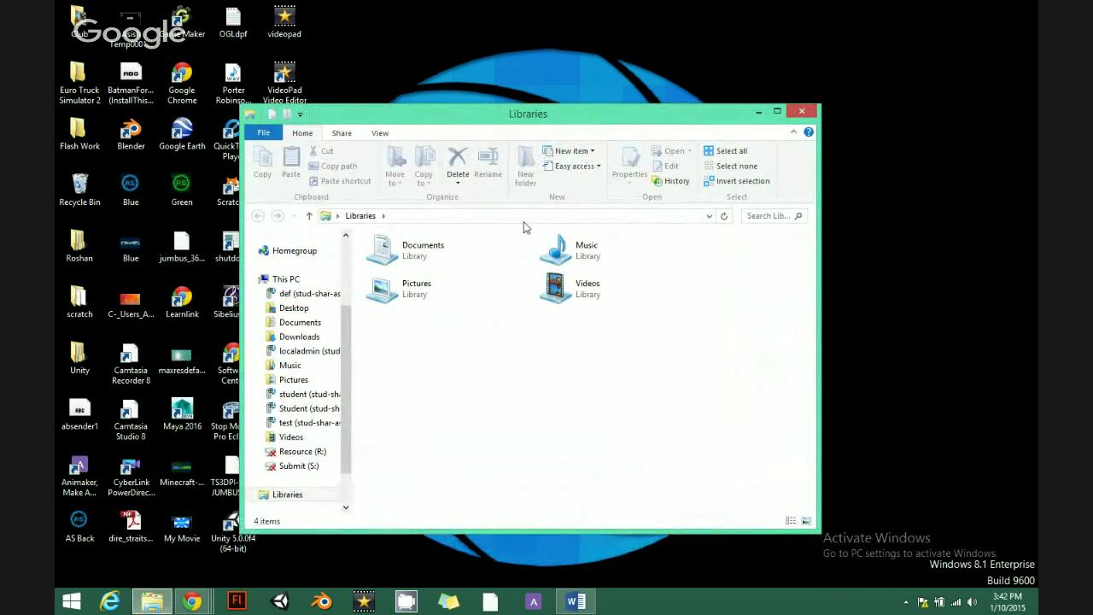
{"action": "left_click_drag", "start_coordinate": [508, 128], "coordinate": [475, 146]}
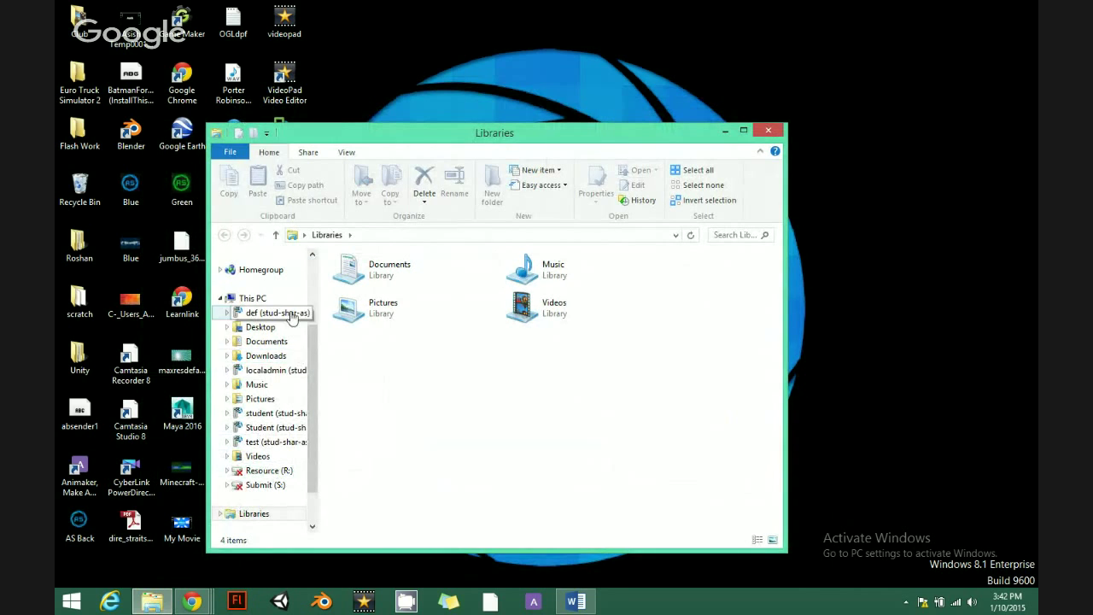
Browse to Documents > Blender > Motion capture and play the Mocap video in a media player.
{"action": "left_click", "coordinate": [277, 343]}
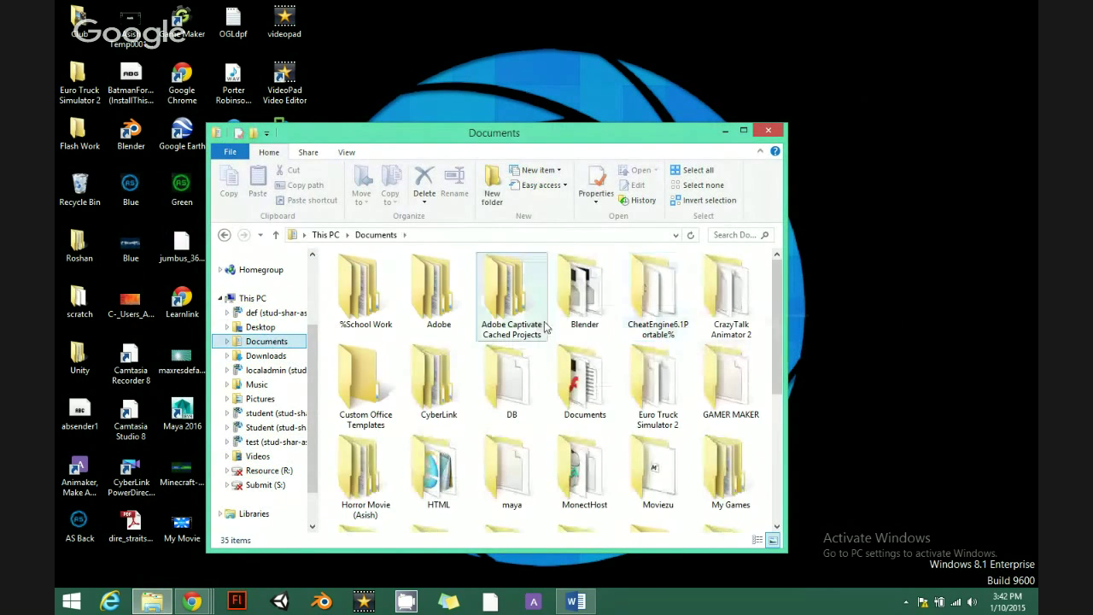
{"action": "left_click", "coordinate": [595, 294]}
{"action": "double_click", "coordinate": [595, 294]}
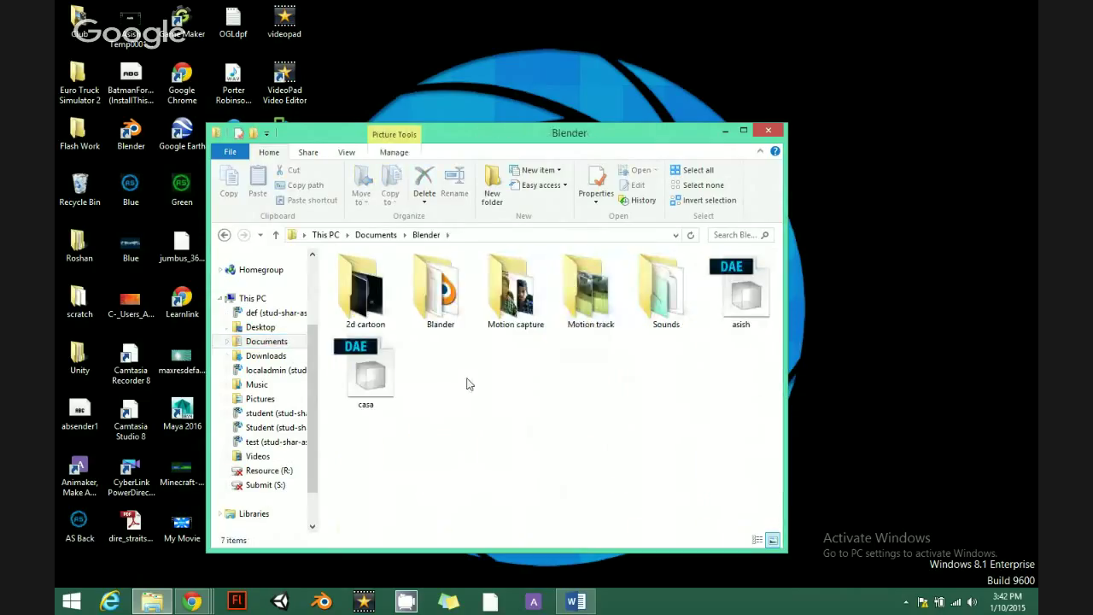
{"action": "double_click", "coordinate": [507, 290]}
{"action": "double_click", "coordinate": [441, 282]}
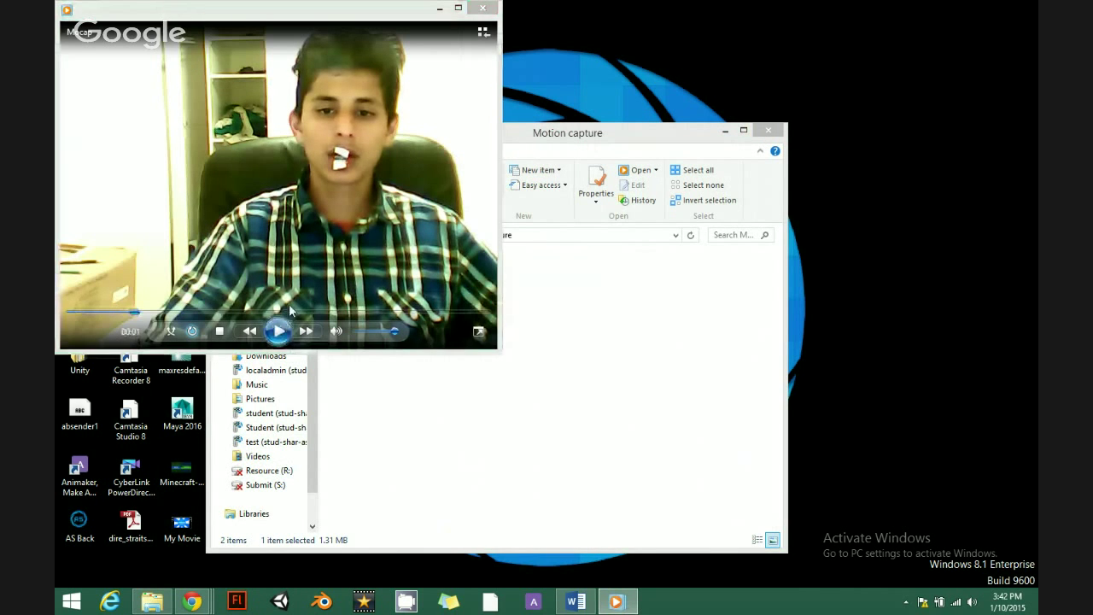
Maximize the media player and play the Mocap clip showing the lip markers.
{"action": "left_click", "coordinate": [458, 9]}
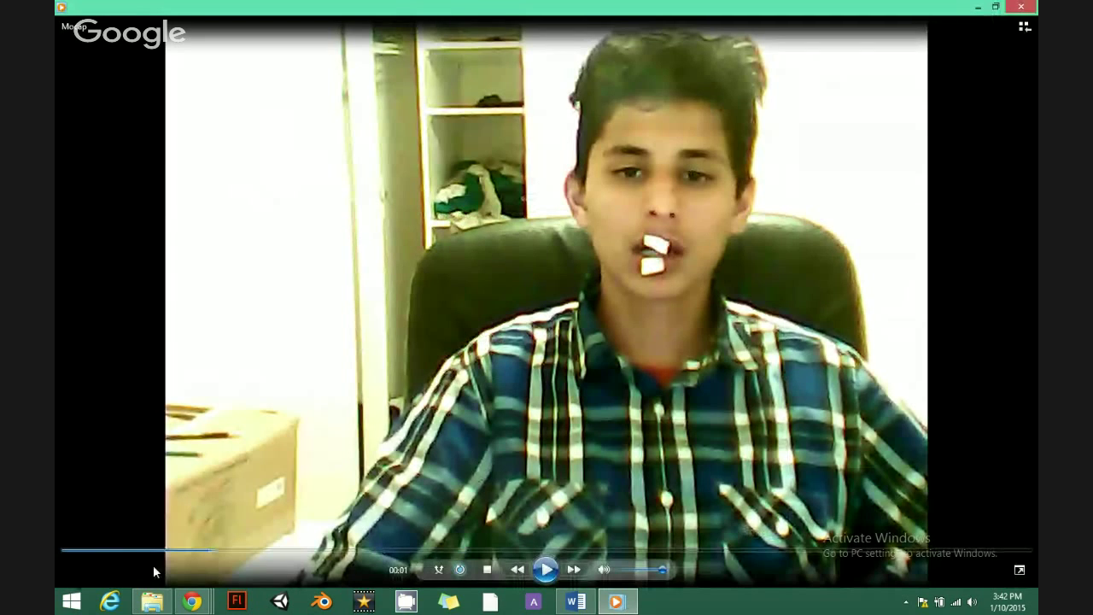
{"action": "left_click", "coordinate": [547, 568]}
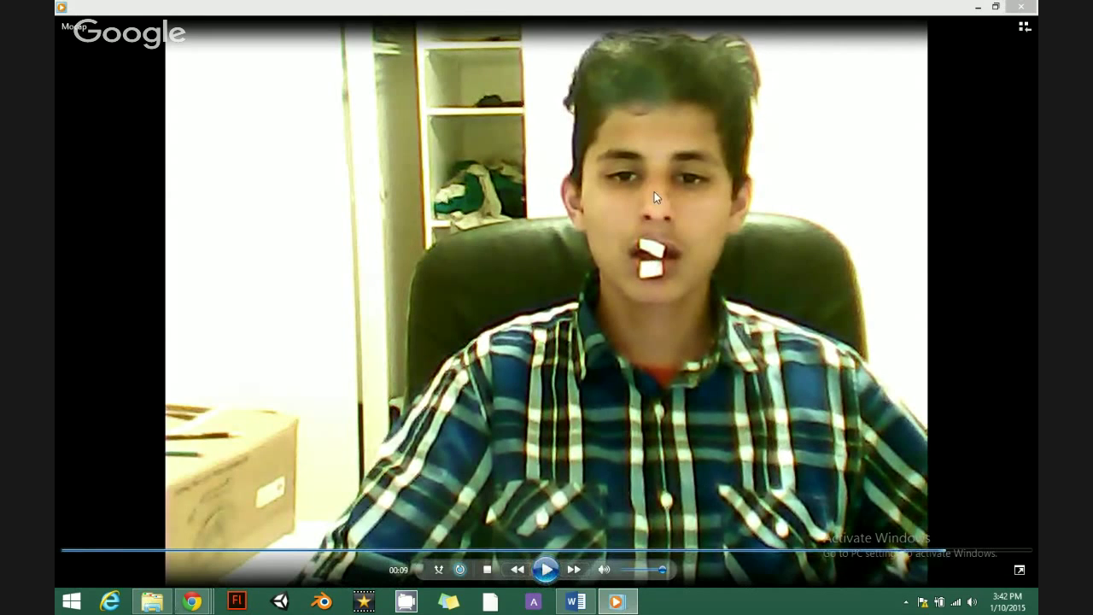
Close the media player and bring the Explorer window back to the Documents folder.
{"action": "left_click", "coordinate": [1020, 6]}
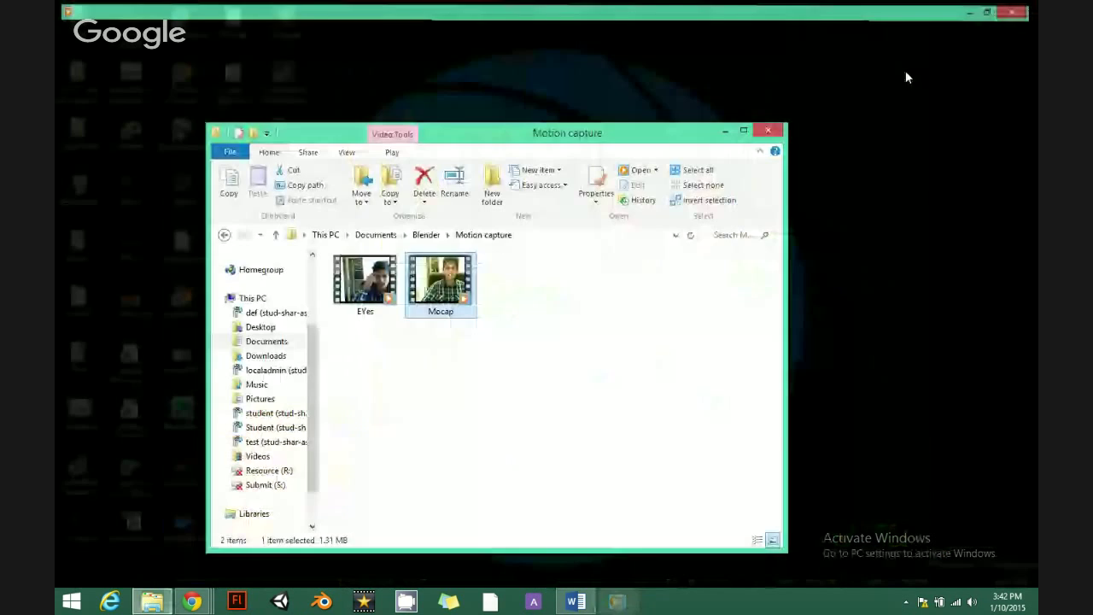
{"action": "left_click", "coordinate": [505, 500]}
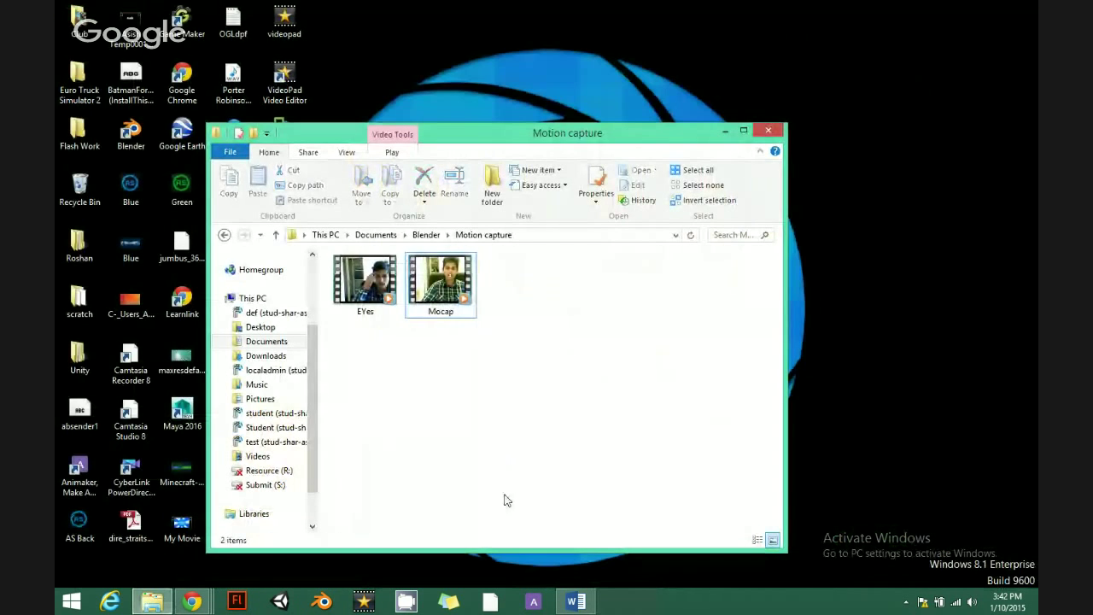
{"action": "left_click", "coordinate": [151, 602]}
{"action": "left_click", "coordinate": [151, 602]}
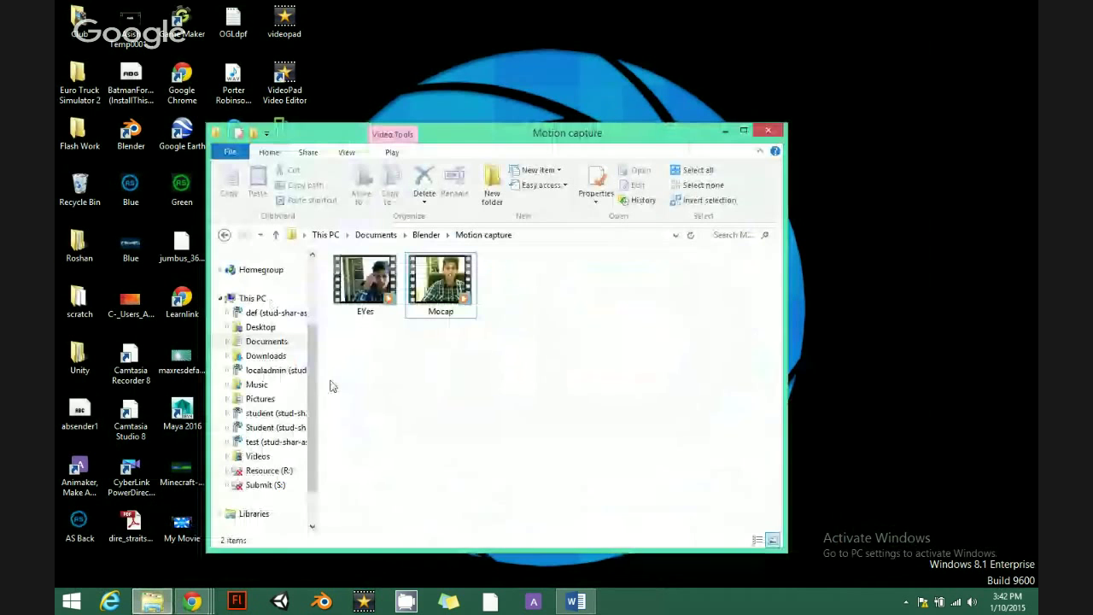
{"action": "left_click", "coordinate": [287, 342]}
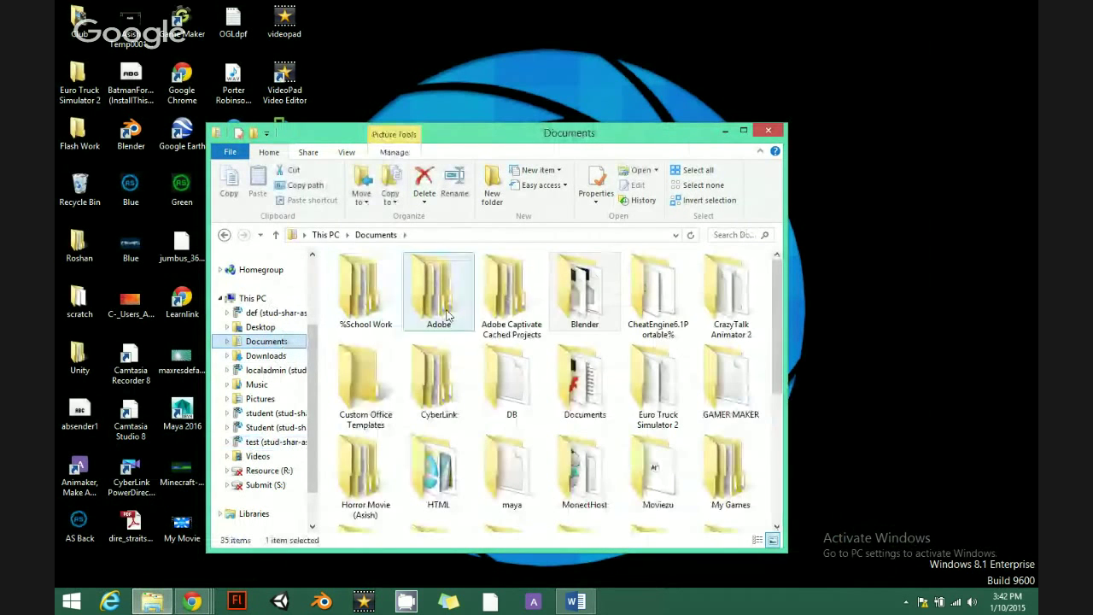
Open the Cartoon Guy .blend from the 7047_Cartoon_Guy_V1.0 zip in Blender > Blender > Character.
{"action": "double_click", "coordinate": [573, 286]}
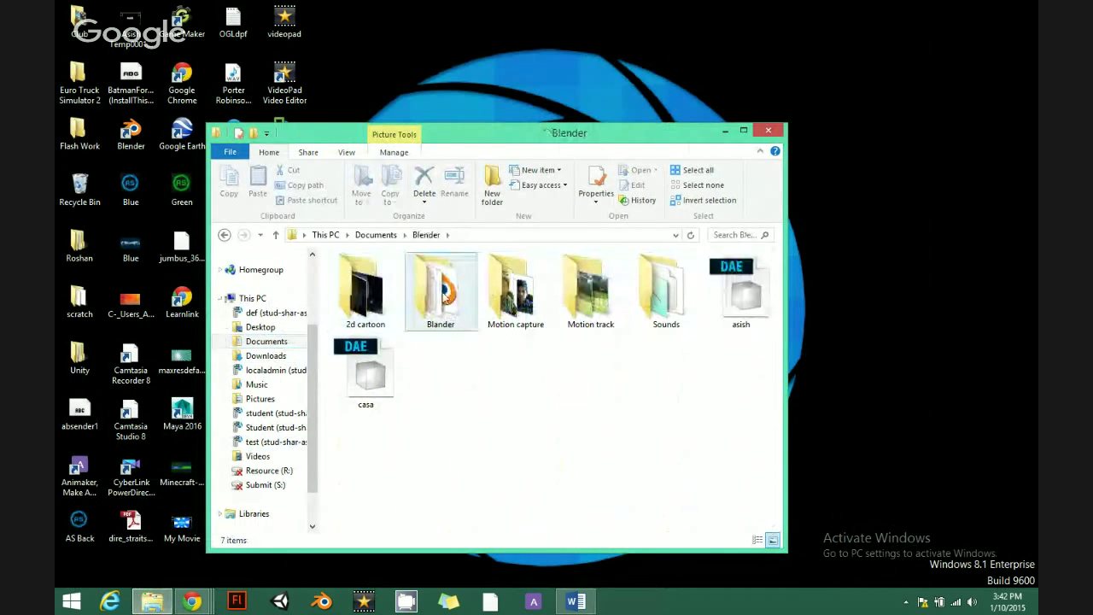
{"action": "double_click", "coordinate": [442, 295]}
{"action": "double_click", "coordinate": [383, 280]}
{"action": "double_click", "coordinate": [384, 277]}
{"action": "double_click", "coordinate": [386, 292]}
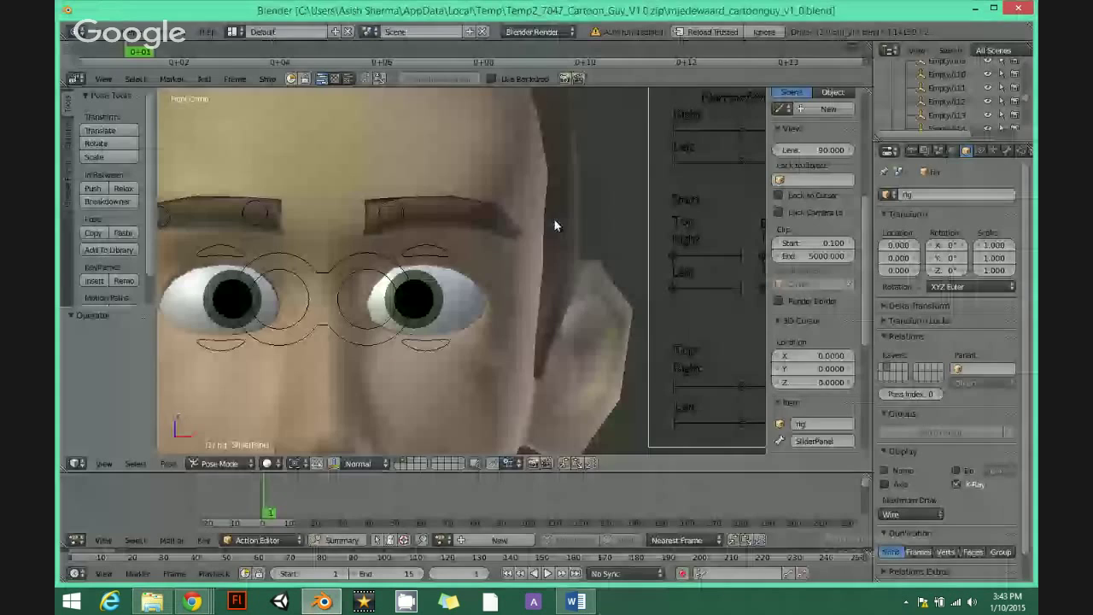
{"action": "scroll", "coordinate": [469, 237], "scroll_direction": "down", "scroll_amount": 4}
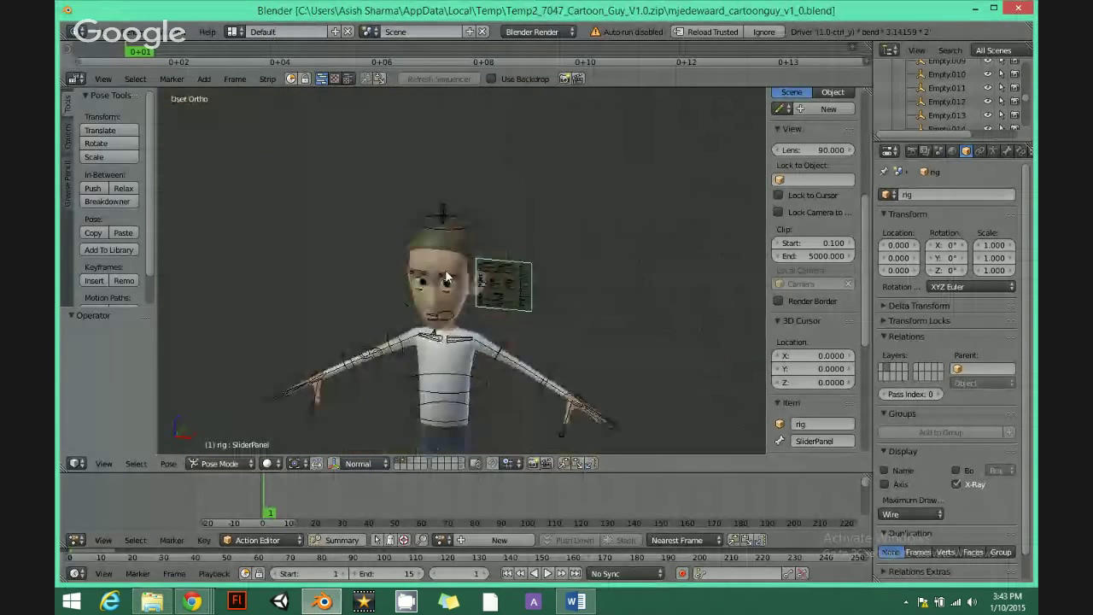
{"action": "middle_click_drag", "start_coordinate": [472, 237], "coordinate": [484, 265]}
{"action": "scroll", "coordinate": [484, 270], "scroll_direction": "down", "scroll_amount": 3}
{"action": "scroll", "coordinate": [484, 275], "scroll_direction": "up", "scroll_amount": 8}
{"action": "scroll", "coordinate": [476, 298], "scroll_direction": "up", "scroll_amount": 4}
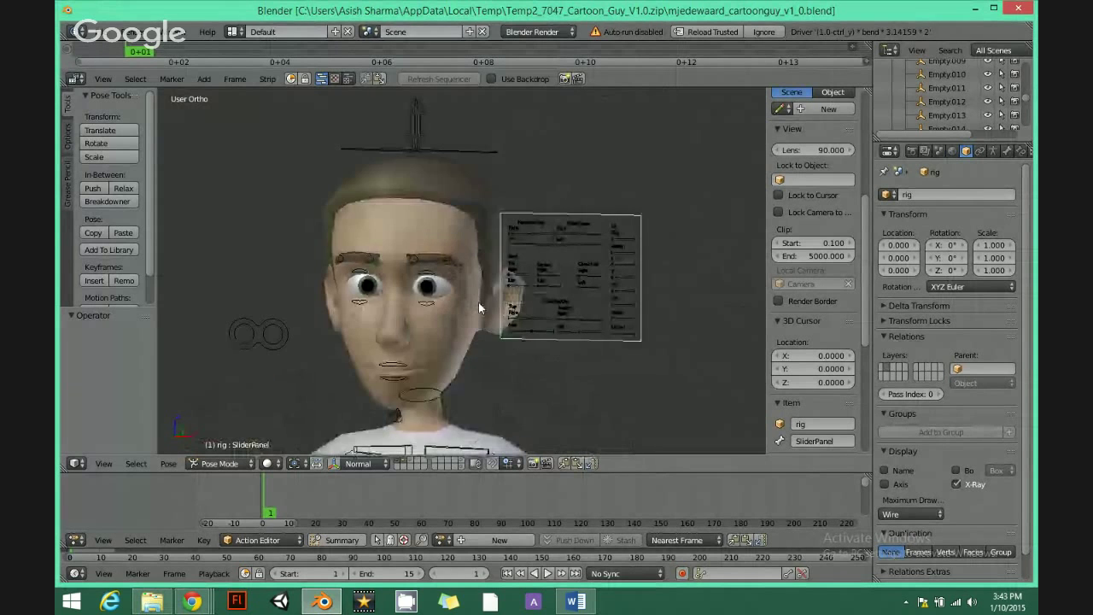
{"action": "right_click", "coordinate": [407, 331]}
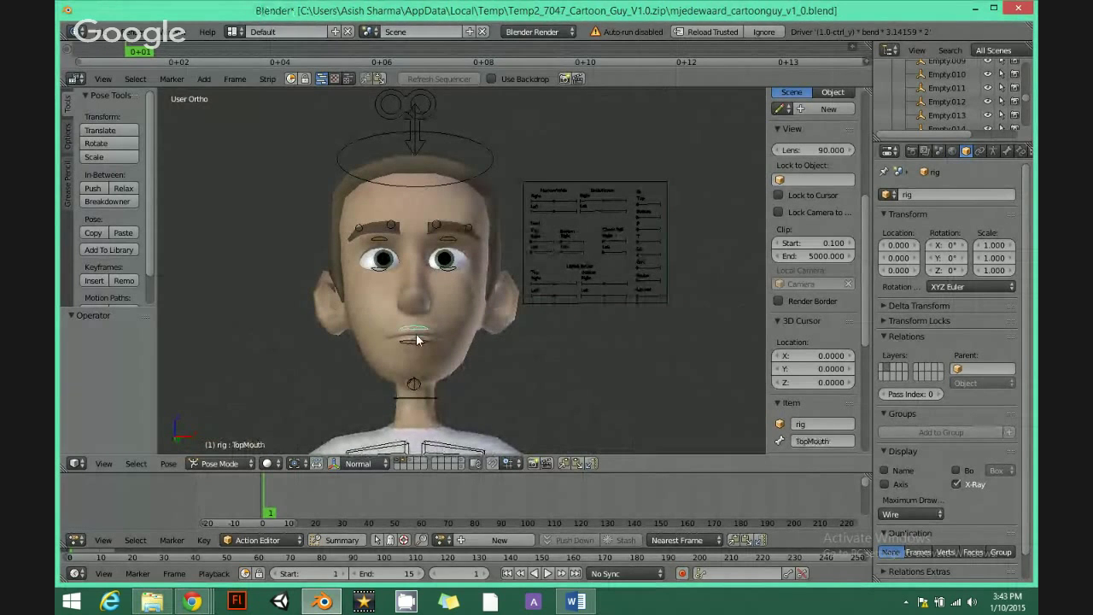
{"action": "key", "text": "g"}
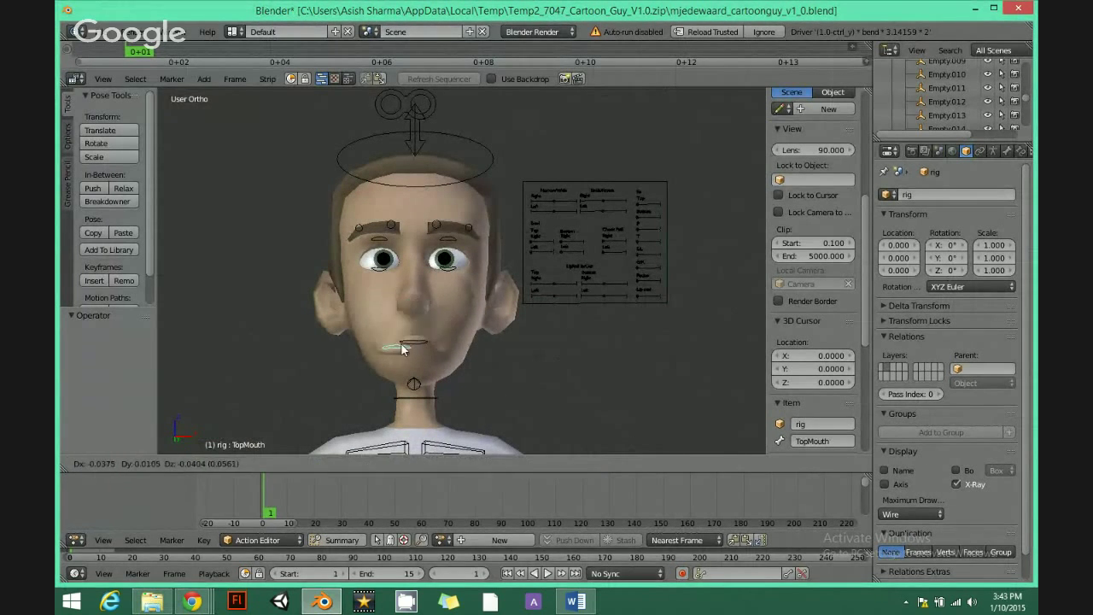
{"action": "key", "text": "Escape"}
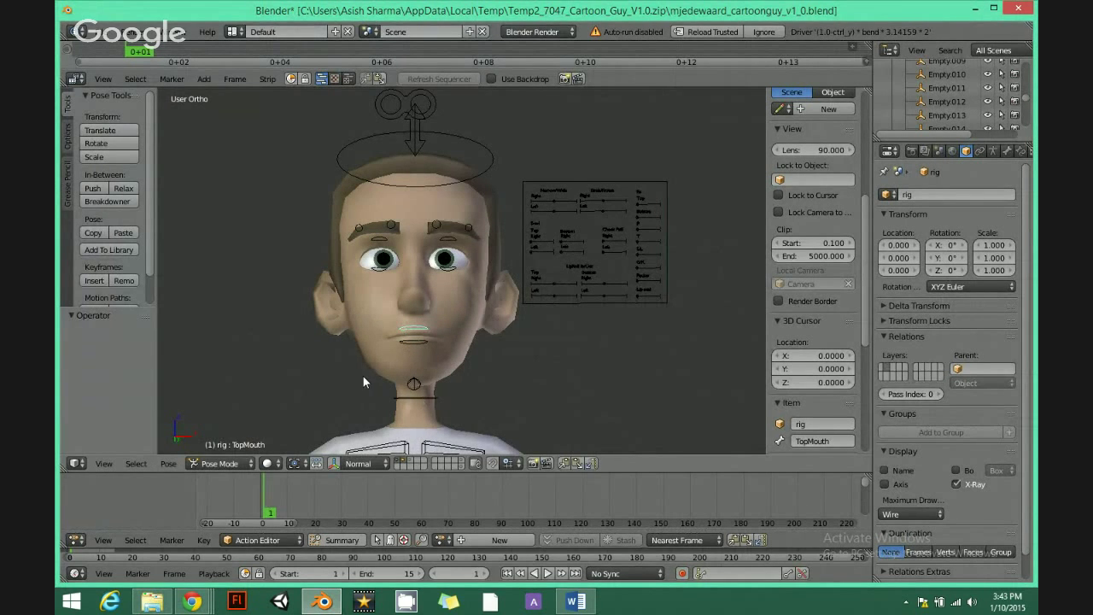
{"action": "middle_click_drag", "start_coordinate": [363, 376], "coordinate": [440, 314]}
{"action": "scroll", "coordinate": [444, 314], "scroll_direction": "down", "scroll_amount": 4}
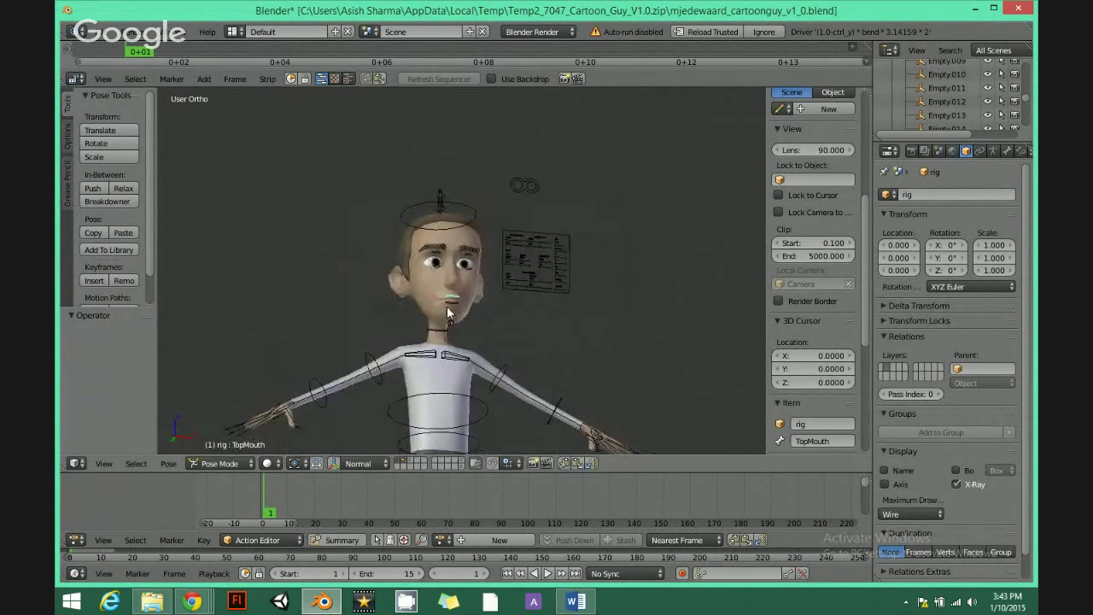
{"action": "scroll", "coordinate": [447, 312], "scroll_direction": "up", "scroll_amount": 5}
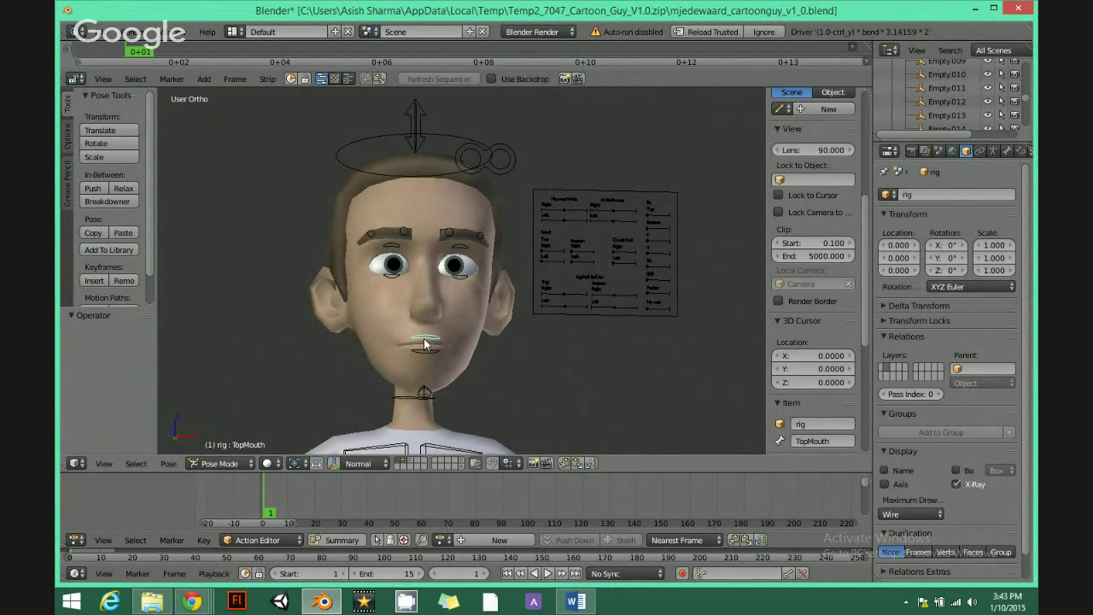
{"action": "scroll", "coordinate": [486, 341], "scroll_direction": "down", "scroll_amount": 3}
{"action": "mouse_move", "coordinate": [486, 342]}
{"action": "middle_mouse_down"}
{"action": "mouse_move", "coordinate": [515, 327]}
{"action": "mouse_move", "coordinate": [486, 357]}
{"action": "middle_mouse_up"}
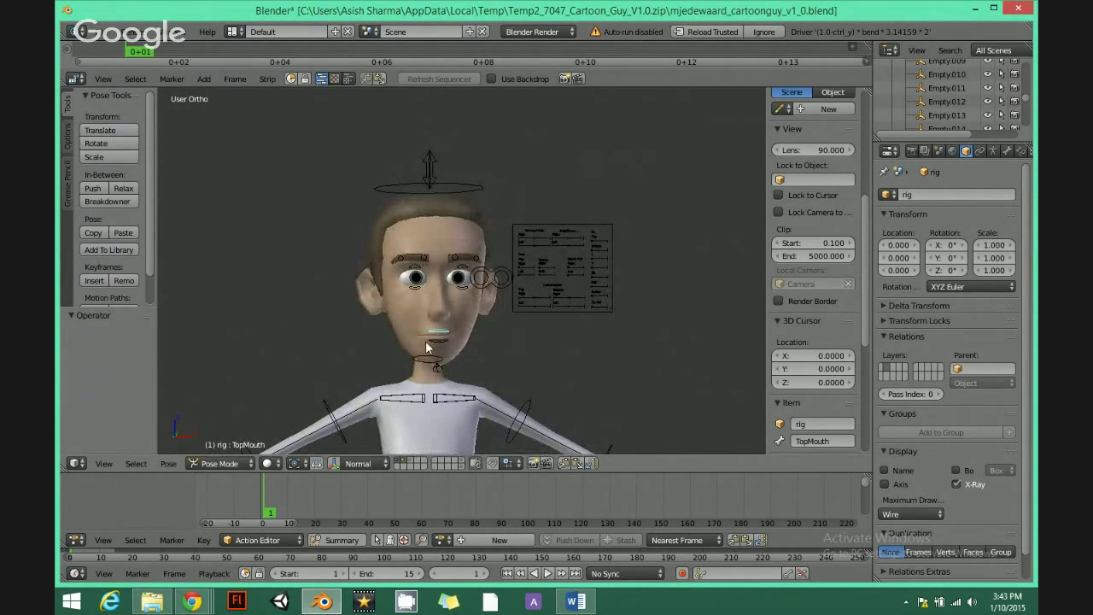
{"action": "scroll", "coordinate": [430, 345], "scroll_direction": "down", "scroll_amount": 3}
{"action": "scroll", "coordinate": [426, 296], "scroll_direction": "up", "scroll_amount": 5}
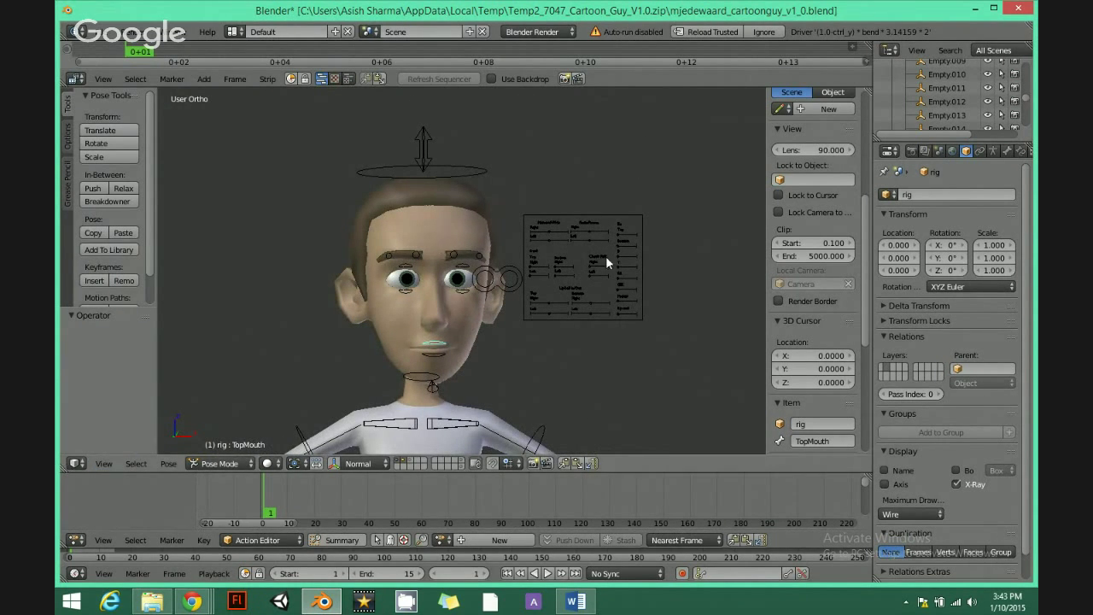
{"action": "scroll", "coordinate": [513, 298], "scroll_direction": "down", "scroll_amount": 1}
{"action": "scroll", "coordinate": [811, 256], "scroll_direction": "down", "scroll_amount": 3}
{"action": "scroll", "coordinate": [981, 94], "scroll_direction": "up", "scroll_amount": 4}
{"action": "scroll", "coordinate": [1030, 101], "scroll_direction": "up", "scroll_amount": 5}
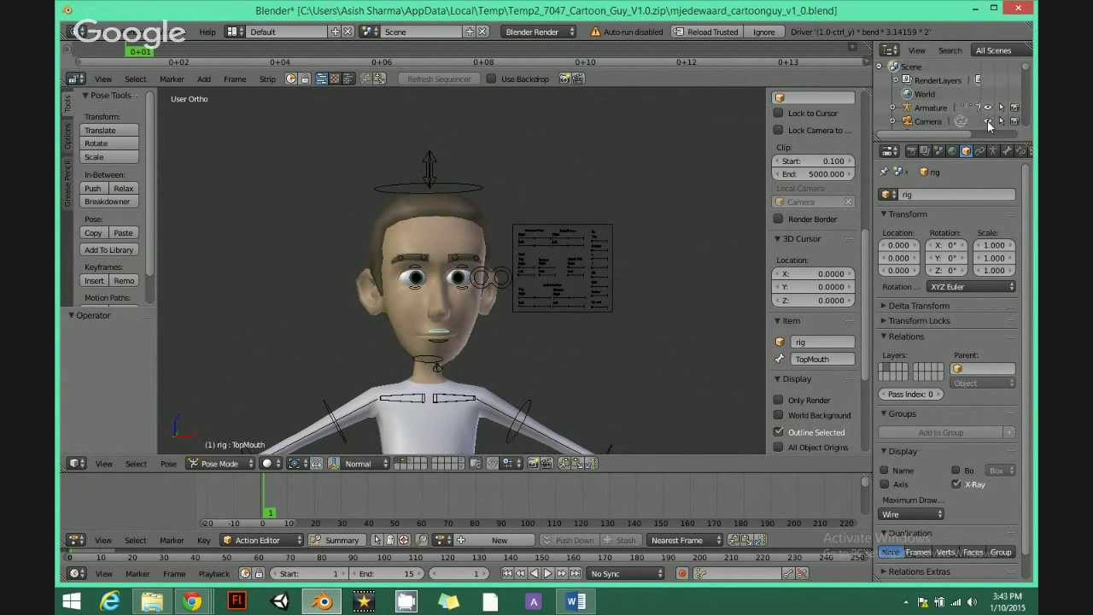
{"action": "middle_click_drag", "start_coordinate": [700, 170], "coordinate": [597, 189]}
{"action": "scroll", "coordinate": [378, 234], "scroll_direction": "down", "scroll_amount": 3}
{"action": "middle_click_drag", "start_coordinate": [551, 246], "coordinate": [583, 227]}
{"action": "scroll", "coordinate": [568, 218], "scroll_direction": "up", "scroll_amount": 6}
{"action": "scroll", "coordinate": [571, 233], "scroll_direction": "down", "scroll_amount": 3}
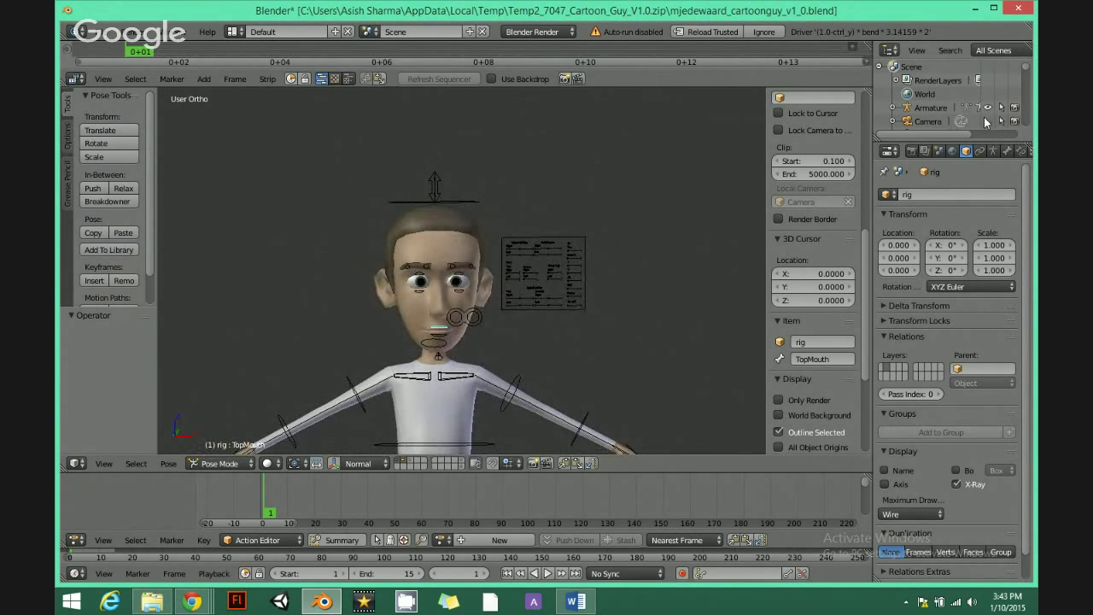
{"action": "scroll", "coordinate": [647, 219], "scroll_direction": "down", "scroll_amount": 3}
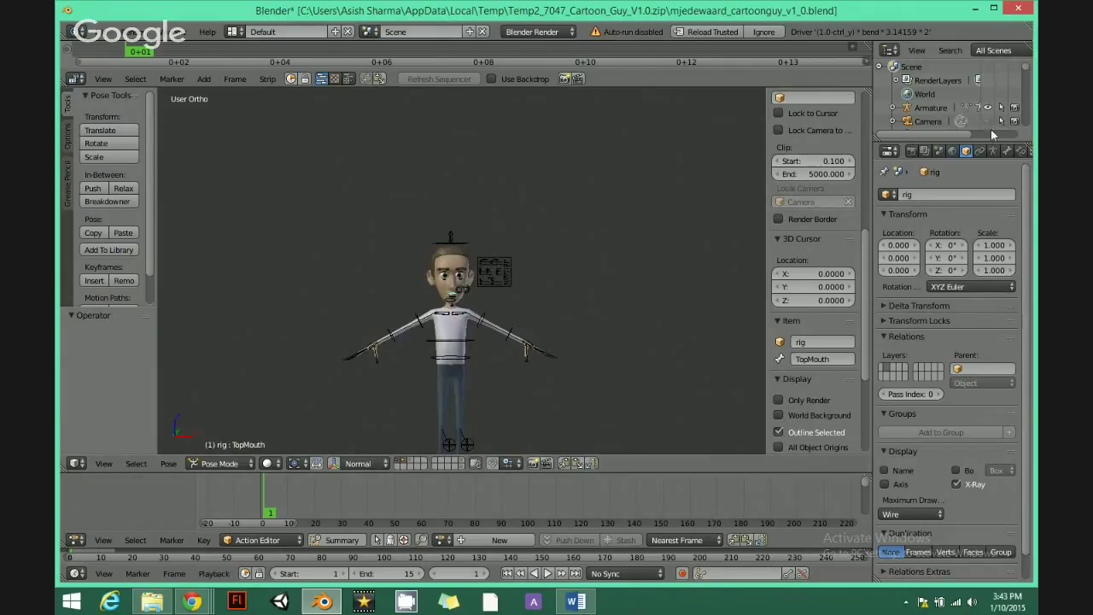
Delete the scene's camera object, keeping the armature and lamp.
{"action": "scroll", "coordinate": [546, 225], "scroll_direction": "down", "scroll_amount": 5}
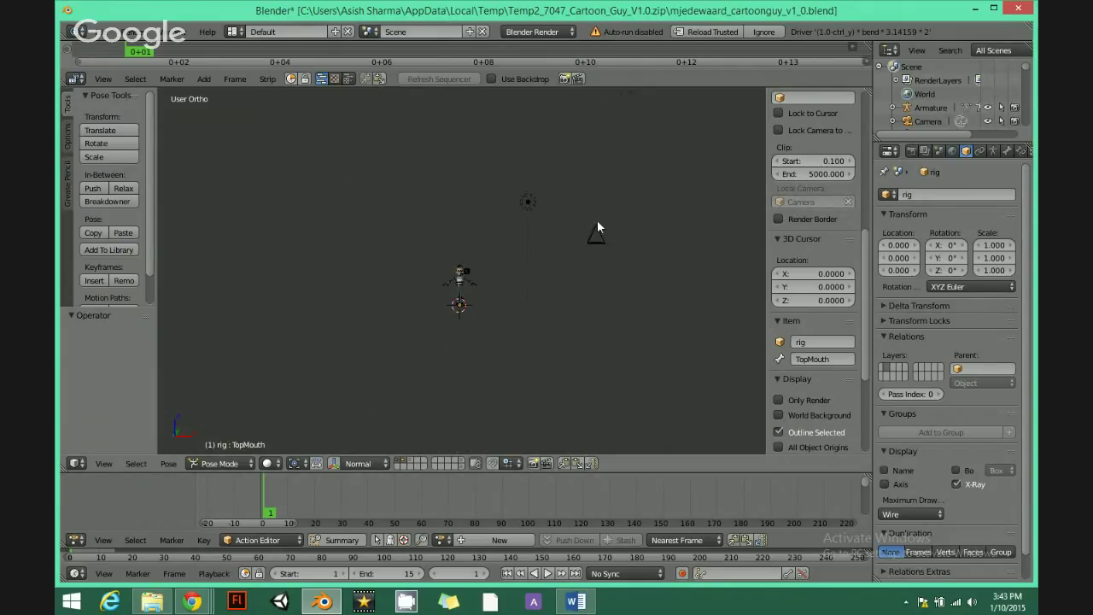
{"action": "right_click", "coordinate": [597, 233]}
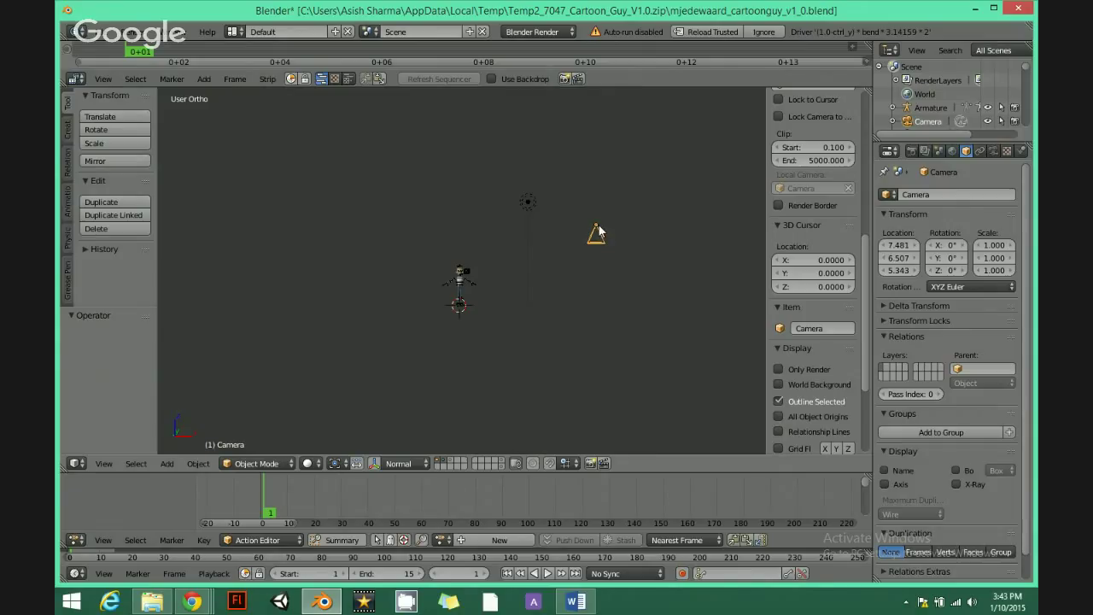
{"action": "key", "text": "x"}
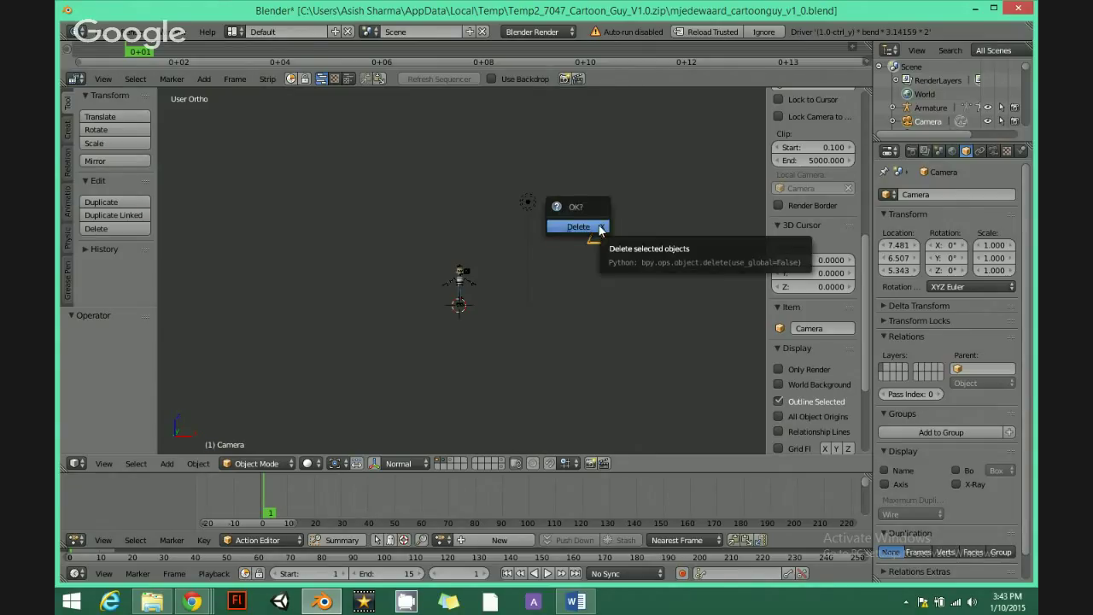
{"action": "left_click", "coordinate": [600, 227]}
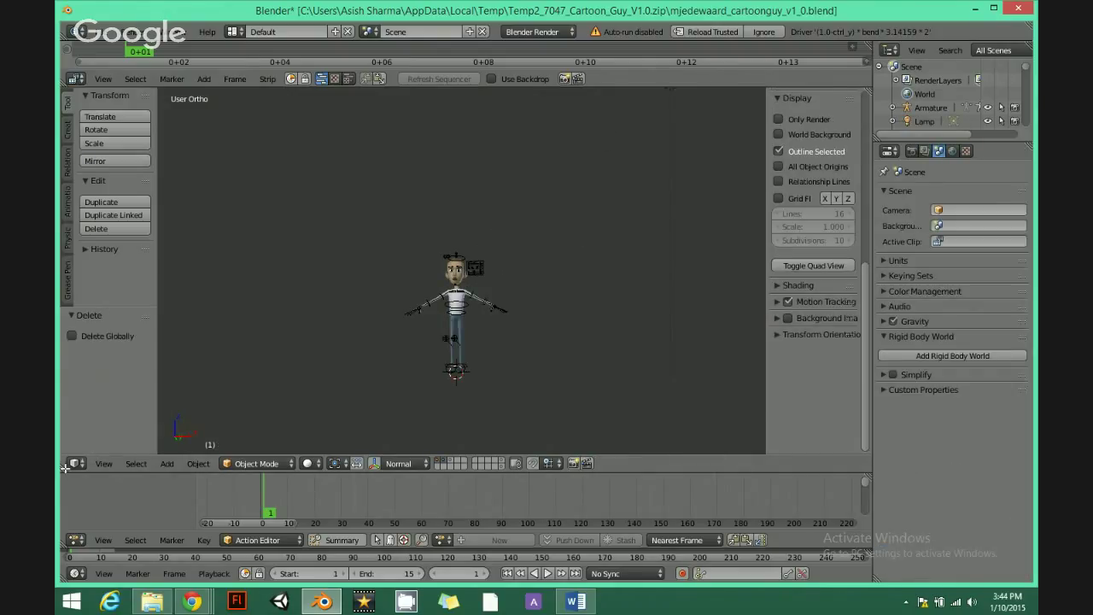
Split the 3D view into two side-by-side views and place the 3D cursor above the character.
{"action": "left_click_drag", "start_coordinate": [65, 468], "coordinate": [556, 413]}
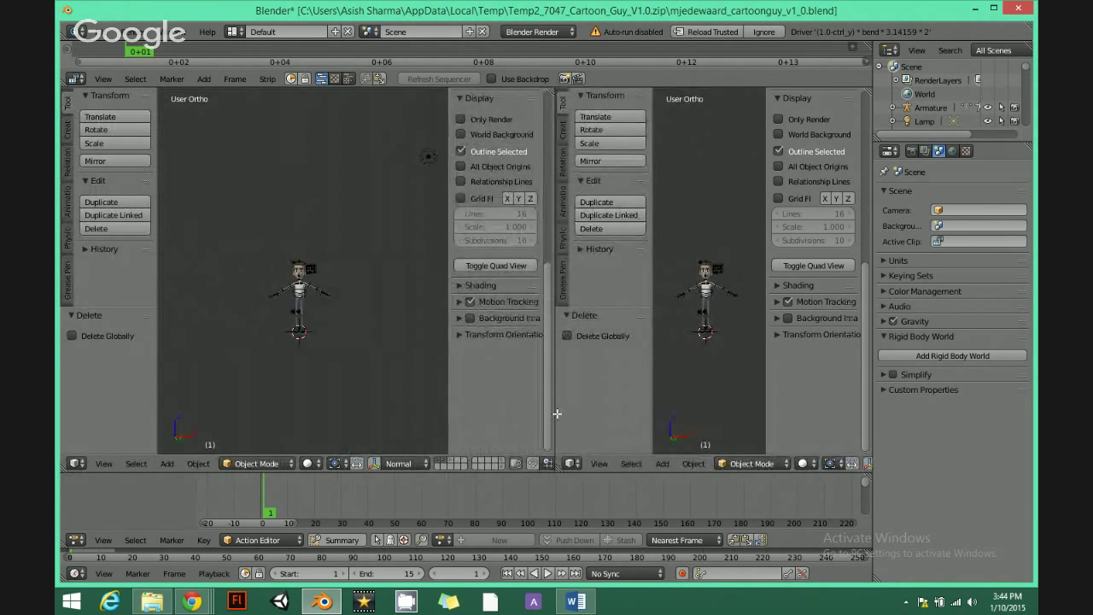
{"action": "left_click", "coordinate": [351, 199]}
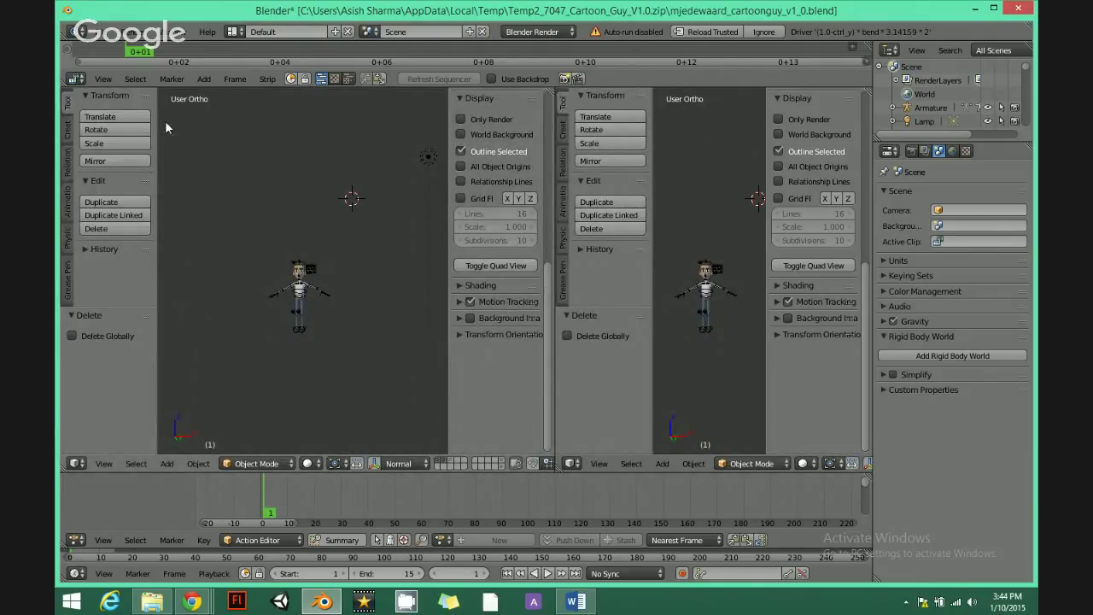
{"action": "left_click", "coordinate": [256, 131]}
{"action": "key", "text": "t"}
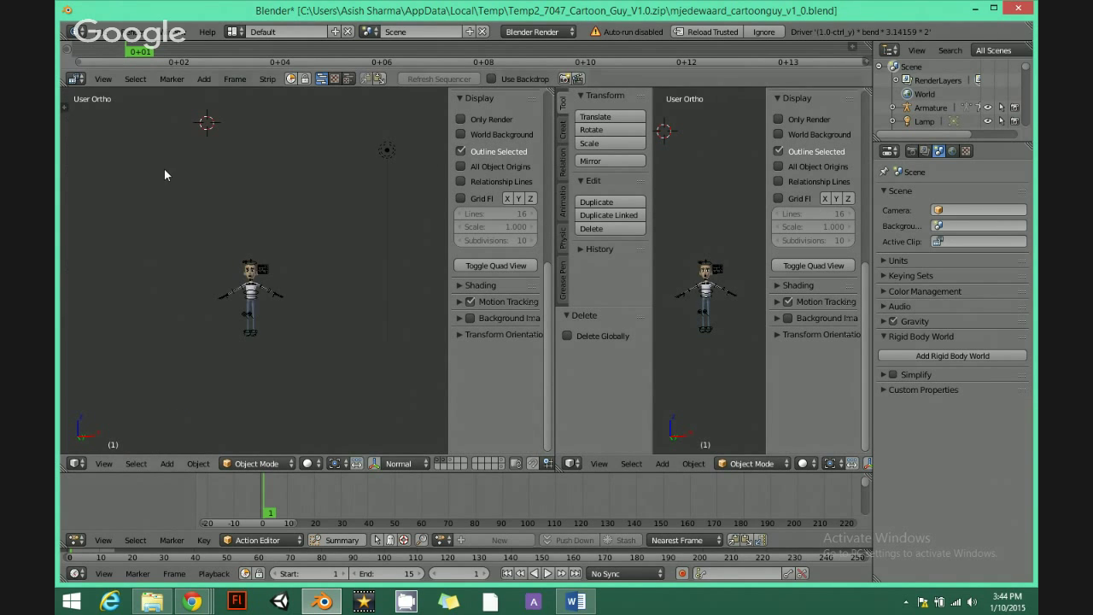
{"action": "key", "text": "t"}
{"action": "scroll", "coordinate": [281, 201], "scroll_direction": "down", "scroll_amount": 2}
{"action": "scroll", "coordinate": [331, 291], "scroll_direction": "up", "scroll_amount": 7}
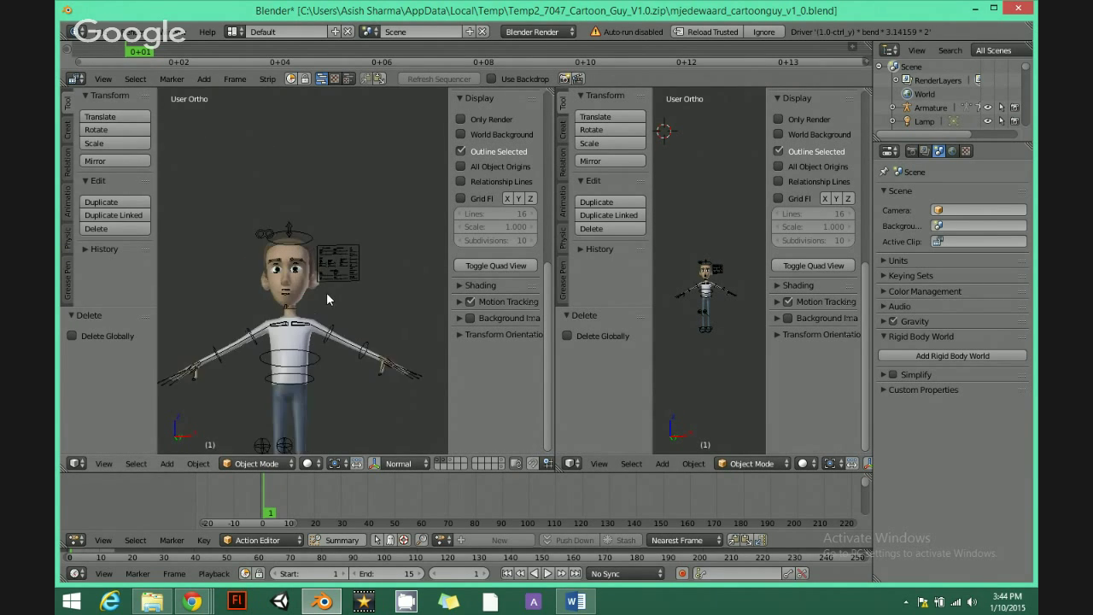
Change the left view's editor type to Movie Clip Editor.
{"action": "left_click", "coordinate": [82, 463]}
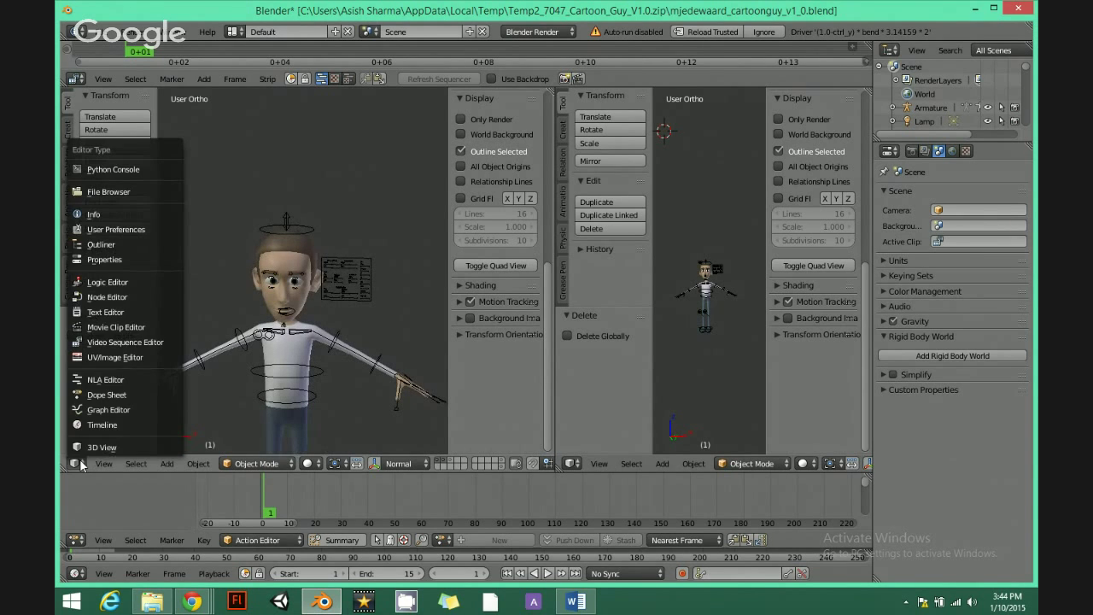
{"action": "left_click", "coordinate": [128, 328]}
{"action": "scroll", "coordinate": [277, 199], "scroll_direction": "down", "scroll_amount": 2}
{"action": "scroll", "coordinate": [281, 214], "scroll_direction": "up", "scroll_amount": 5}
{"action": "scroll", "coordinate": [304, 260], "scroll_direction": "down", "scroll_amount": 3}
{"action": "scroll", "coordinate": [304, 266], "scroll_direction": "up", "scroll_amount": 3}
{"action": "scroll", "coordinate": [304, 266], "scroll_direction": "down", "scroll_amount": 2}
{"action": "scroll", "coordinate": [304, 265], "scroll_direction": "up", "scroll_amount": 1}
{"action": "scroll", "coordinate": [304, 260], "scroll_direction": "down", "scroll_amount": 1}
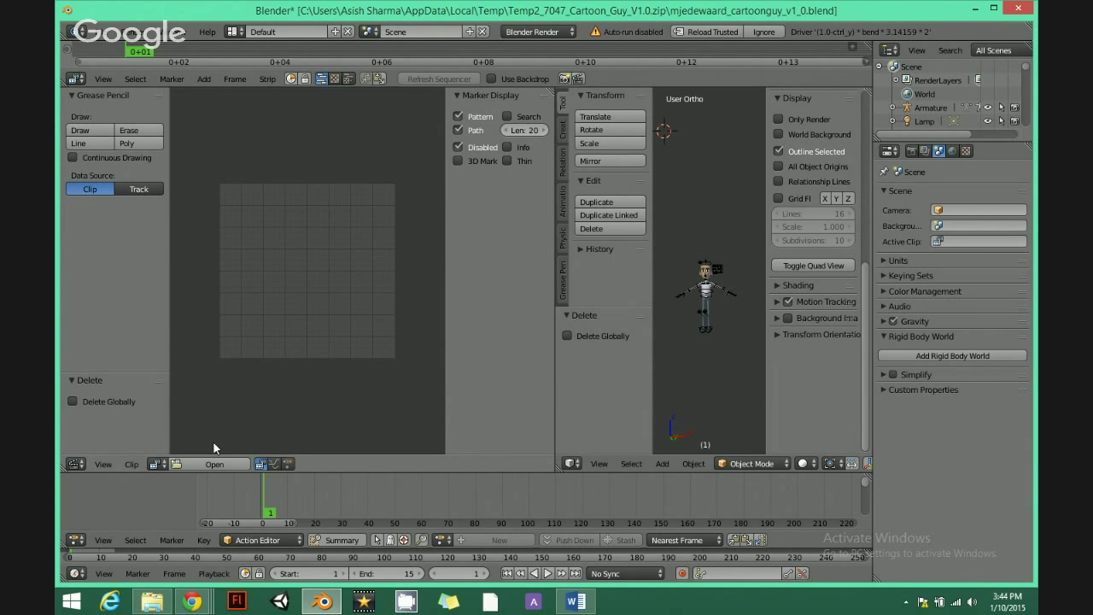
Load Mocap.MP4 from Documents\Blender\Motion capture into the clip editor and scrub through it.
{"action": "left_click", "coordinate": [214, 465]}
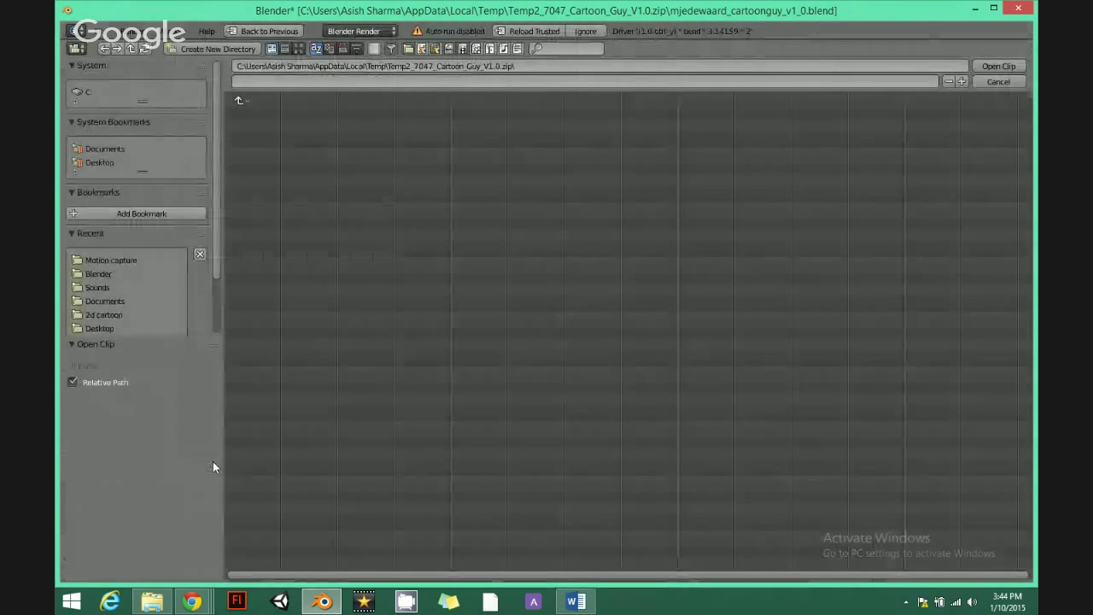
{"action": "left_click", "coordinate": [105, 301]}
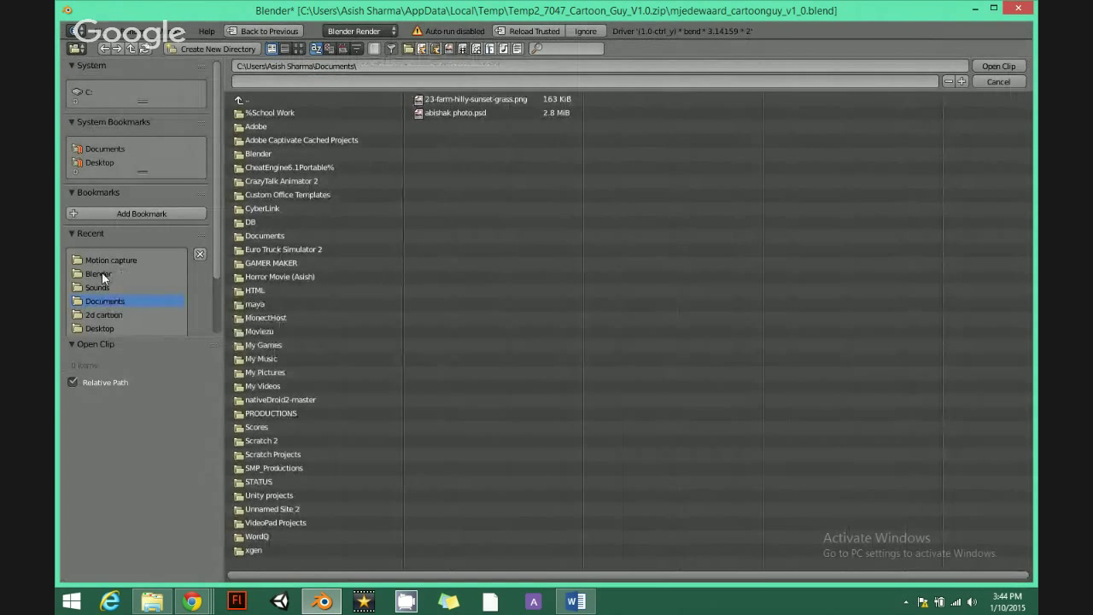
{"action": "left_click", "coordinate": [100, 274]}
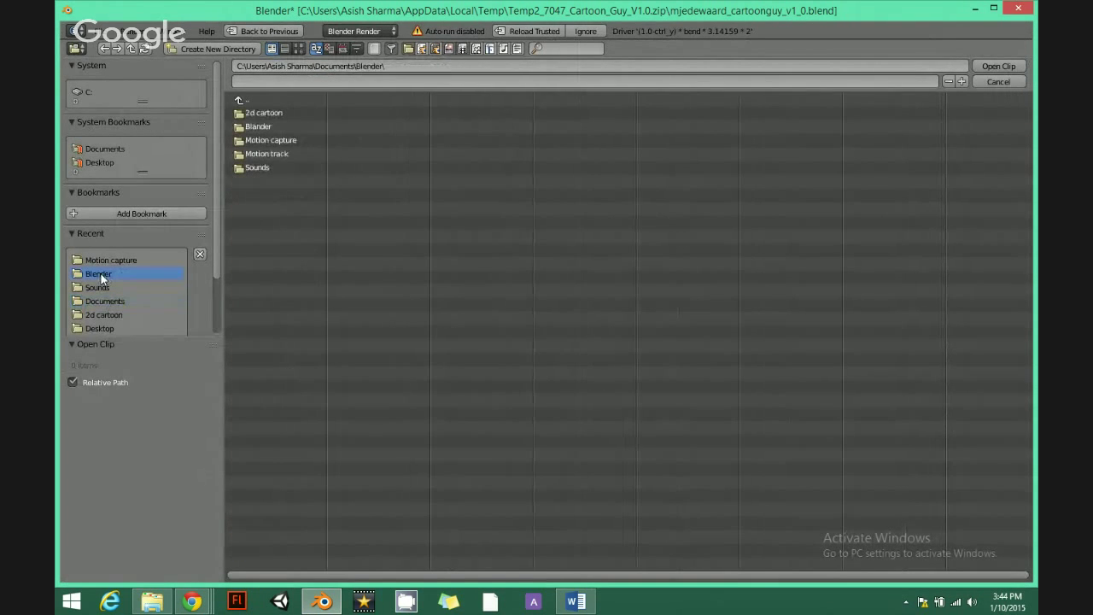
{"action": "left_click", "coordinate": [280, 139]}
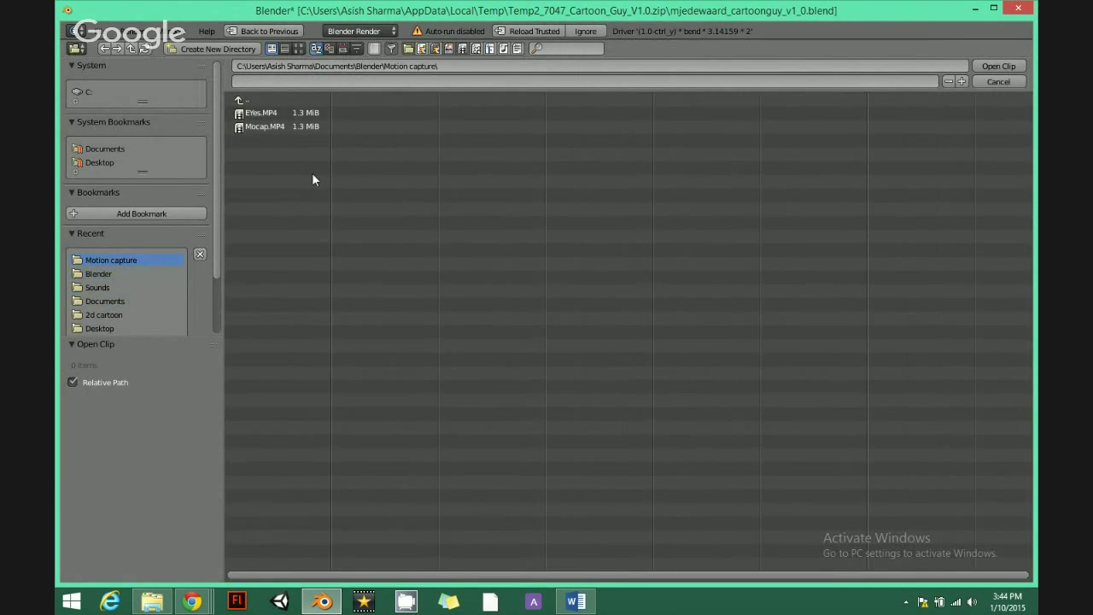
{"action": "double_click", "coordinate": [280, 126]}
{"action": "scroll", "coordinate": [308, 209], "scroll_direction": "up", "scroll_amount": 1}
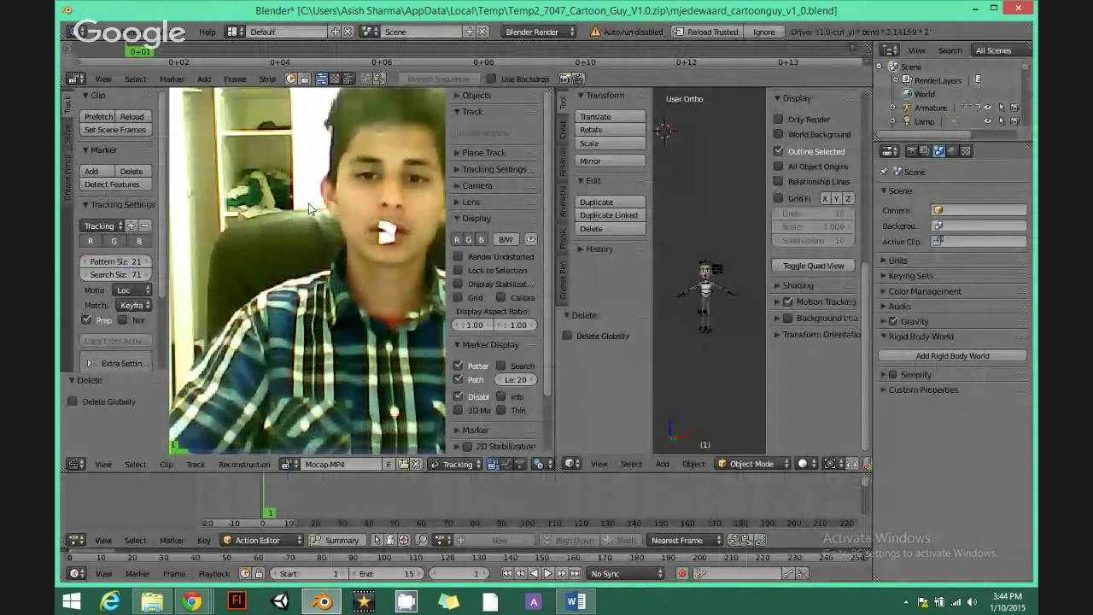
{"action": "scroll", "coordinate": [308, 203], "scroll_direction": "down", "scroll_amount": 2}
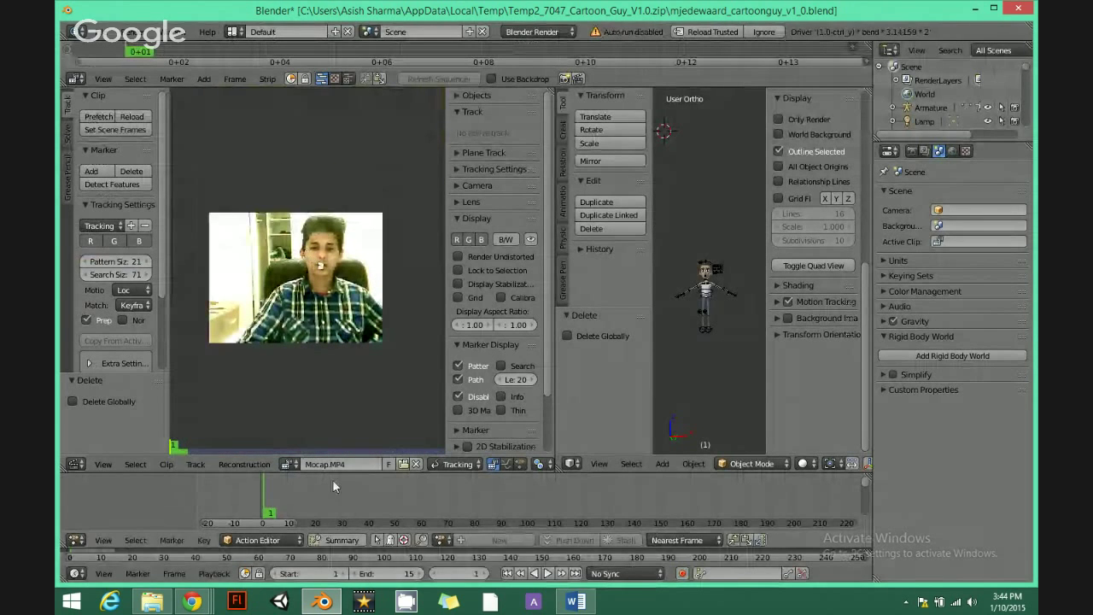
{"action": "mouse_move", "coordinate": [270, 502]}
{"action": "left_mouse_down"}
{"action": "mouse_move", "coordinate": [503, 478]}
{"action": "mouse_move", "coordinate": [546, 489]}
{"action": "mouse_move", "coordinate": [253, 496]}
{"action": "mouse_move", "coordinate": [494, 502]}
{"action": "mouse_move", "coordinate": [467, 503]}
{"action": "left_mouse_up"}
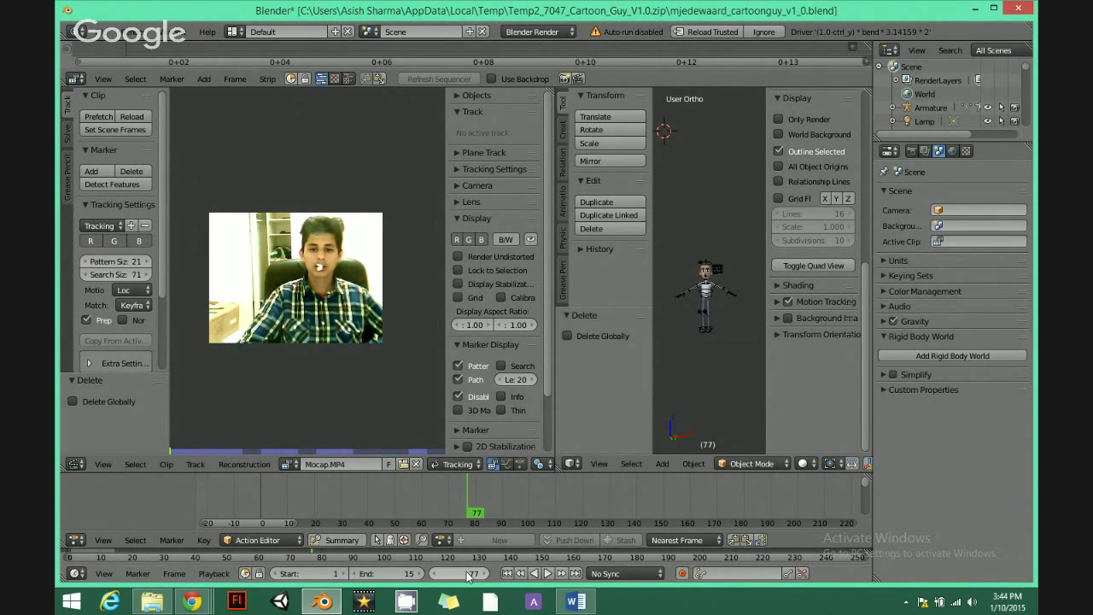
Set the scene end frame to 77, preview playback, then return the playhead to frame 0.
{"action": "left_click", "coordinate": [406, 574]}
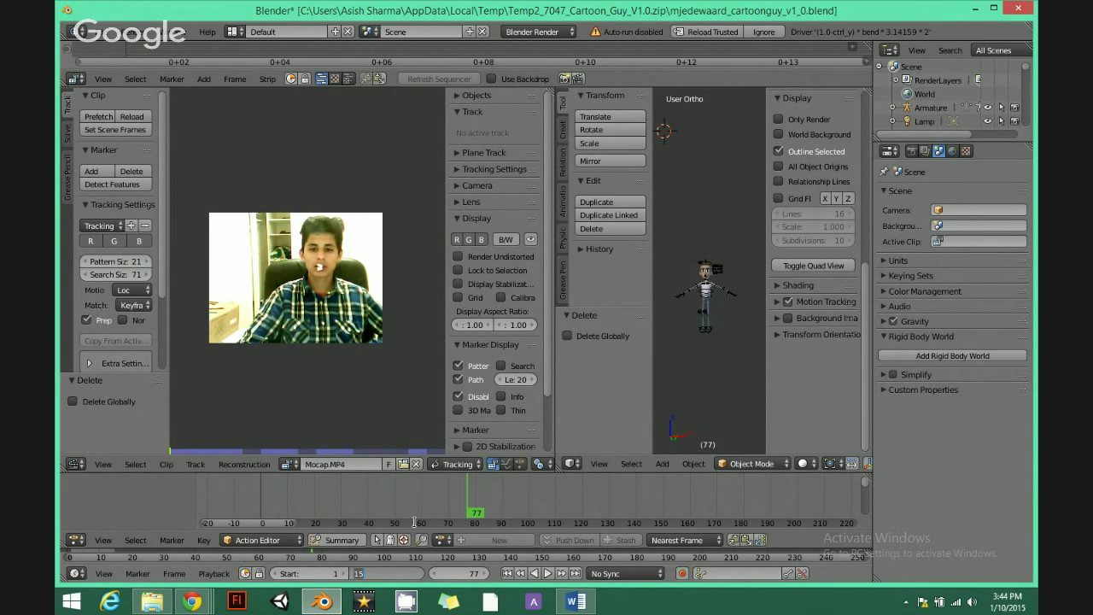
{"action": "type", "text": "77"}
{"action": "key", "text": "Return"}
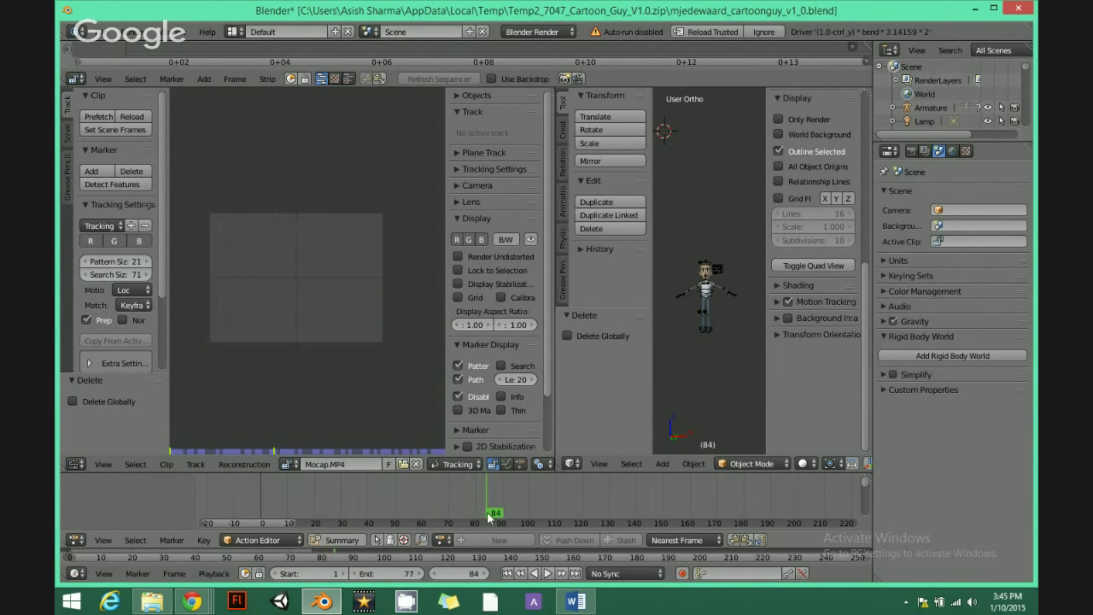
{"action": "left_click", "coordinate": [547, 572]}
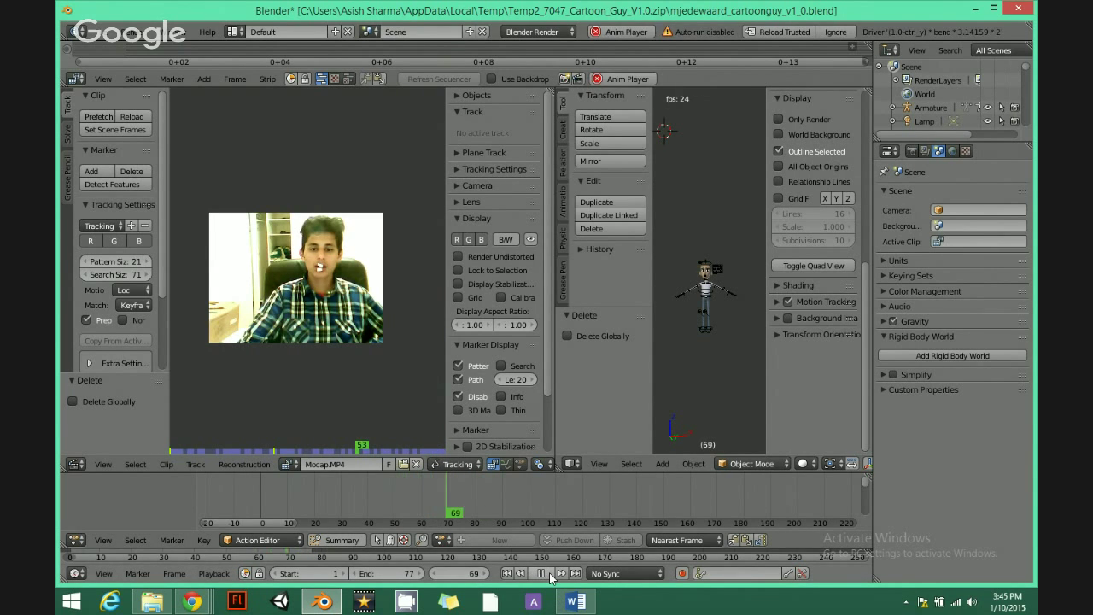
{"action": "left_click", "coordinate": [541, 573]}
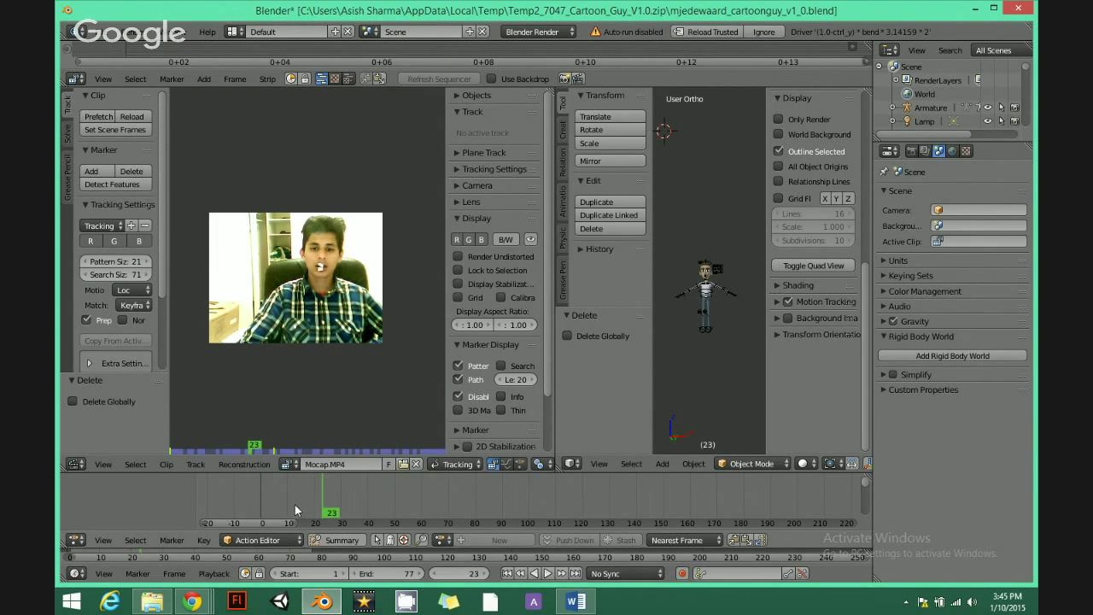
{"action": "left_click_drag", "start_coordinate": [327, 504], "coordinate": [240, 491]}
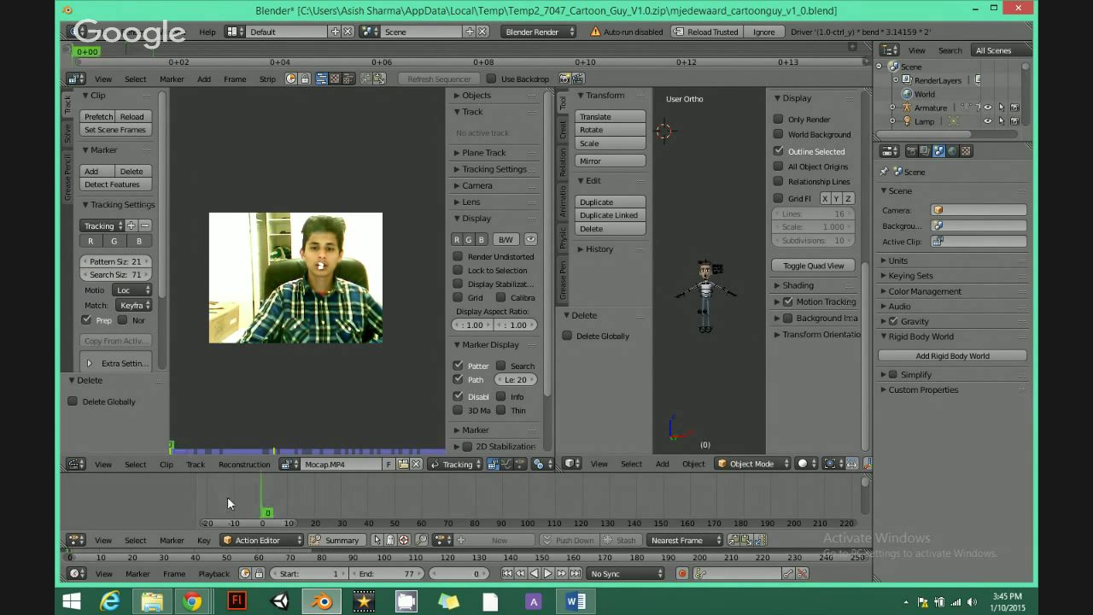
{"action": "scroll", "coordinate": [299, 281], "scroll_direction": "up", "scroll_amount": 8}
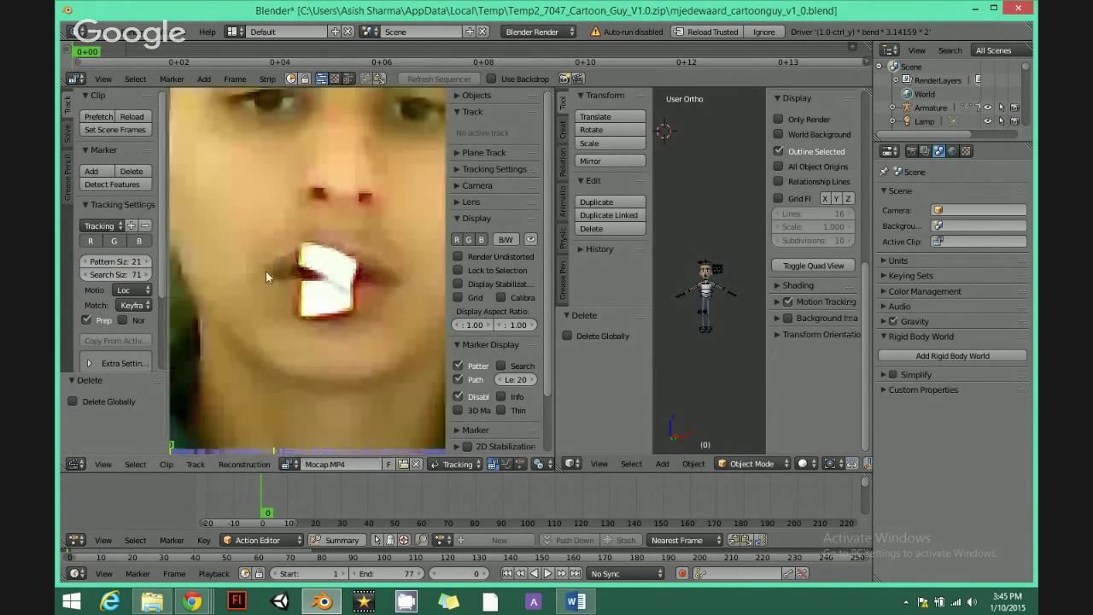
{"action": "scroll", "coordinate": [321, 278], "scroll_direction": "up", "scroll_amount": 1}
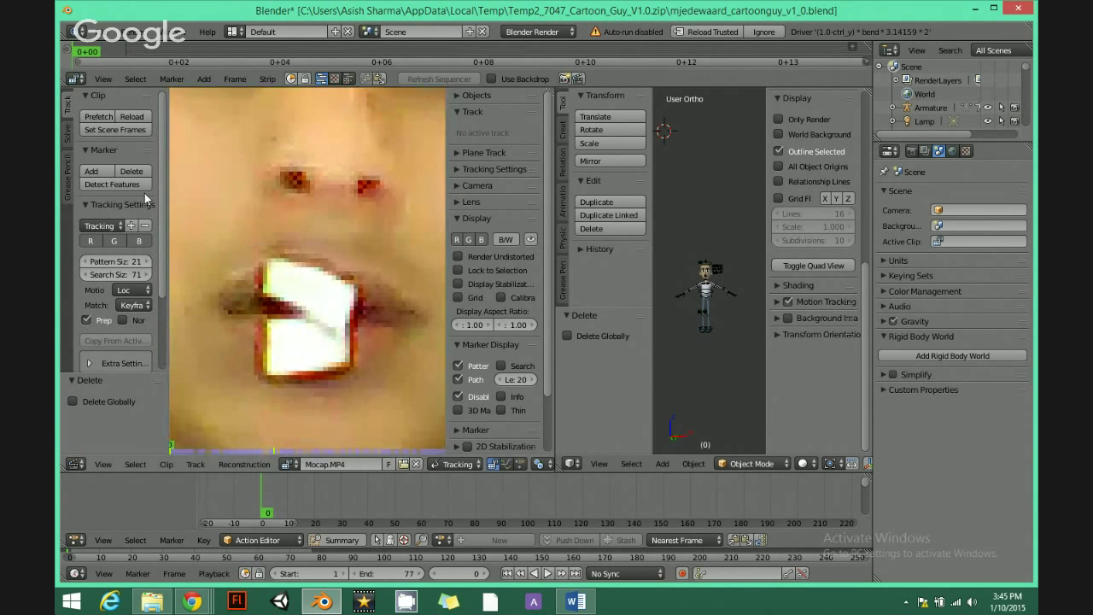
{"action": "left_click", "coordinate": [91, 172]}
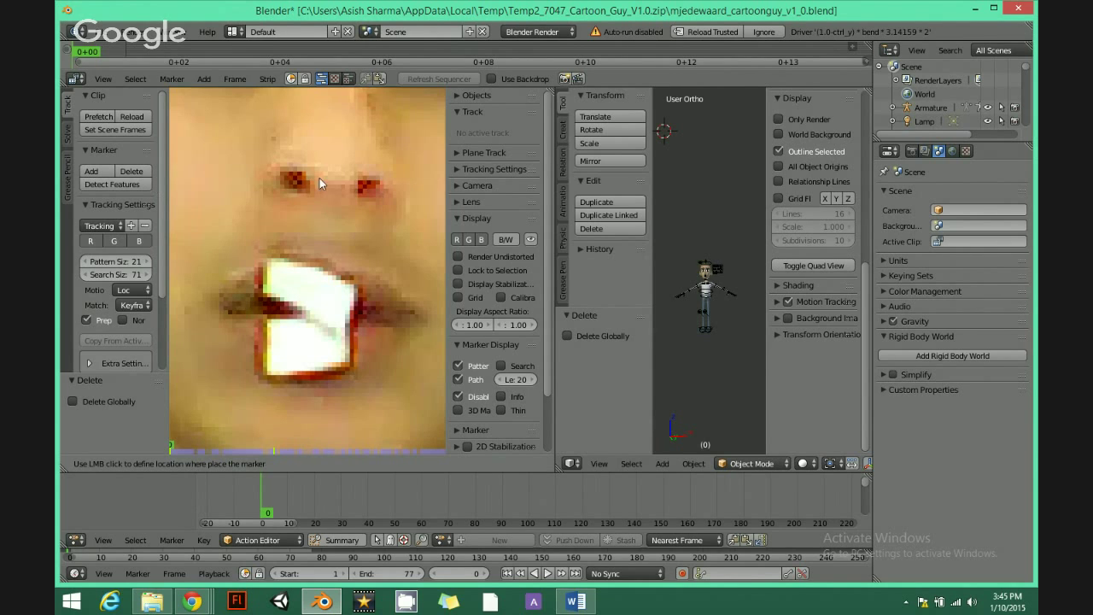
{"action": "left_click", "coordinate": [282, 270]}
{"action": "scroll", "coordinate": [324, 282], "scroll_direction": "down", "scroll_amount": 3}
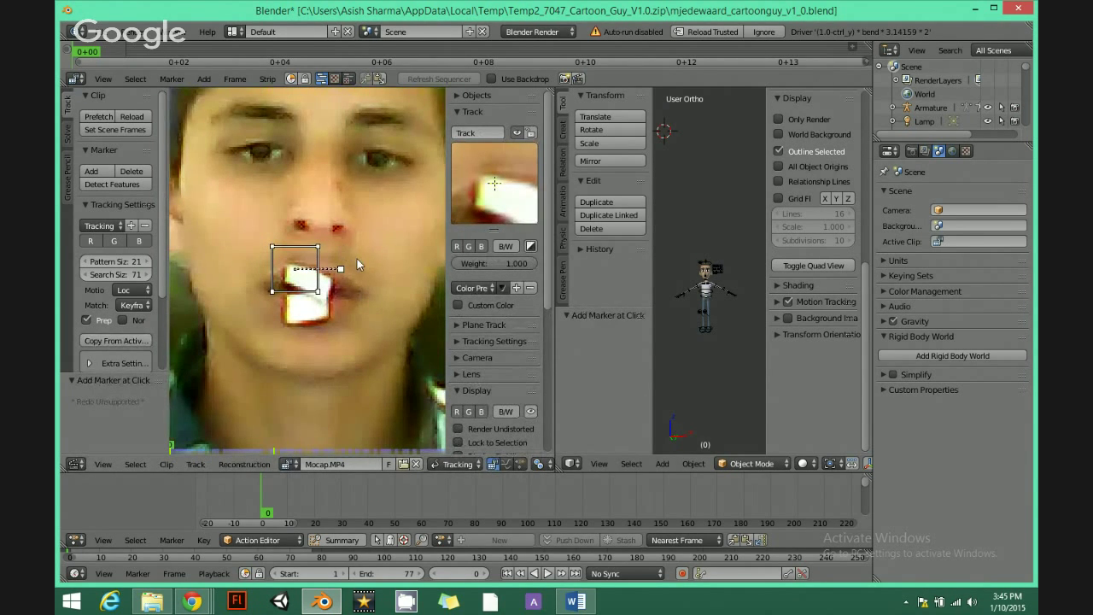
{"action": "key", "text": "ctrl+z"}
{"action": "scroll", "coordinate": [346, 253], "scroll_direction": "down", "scroll_amount": 3}
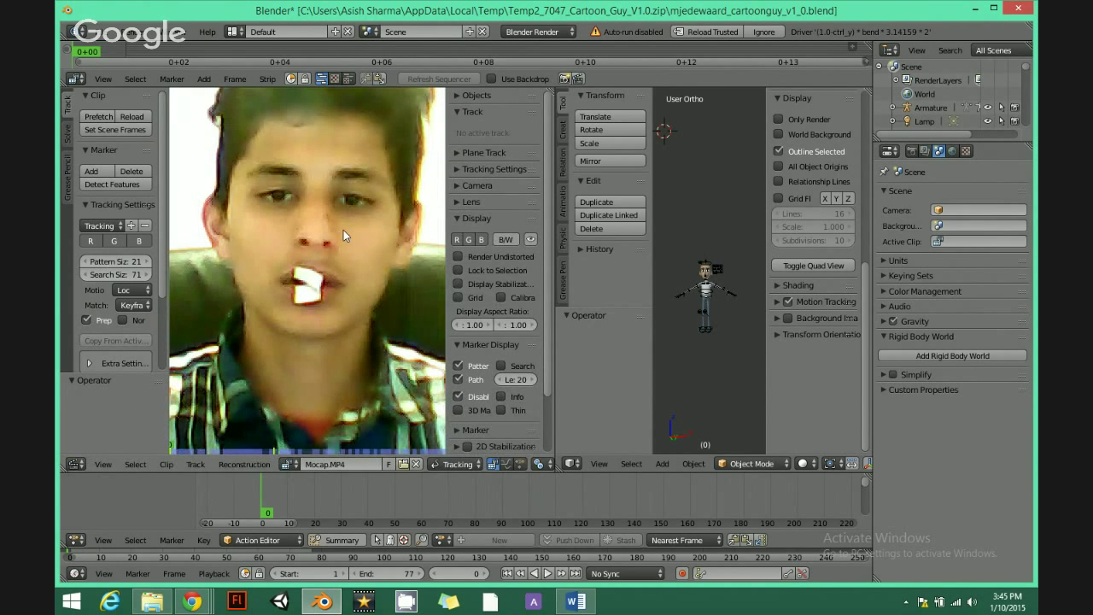
{"action": "scroll", "coordinate": [331, 284], "scroll_direction": "down", "scroll_amount": 2}
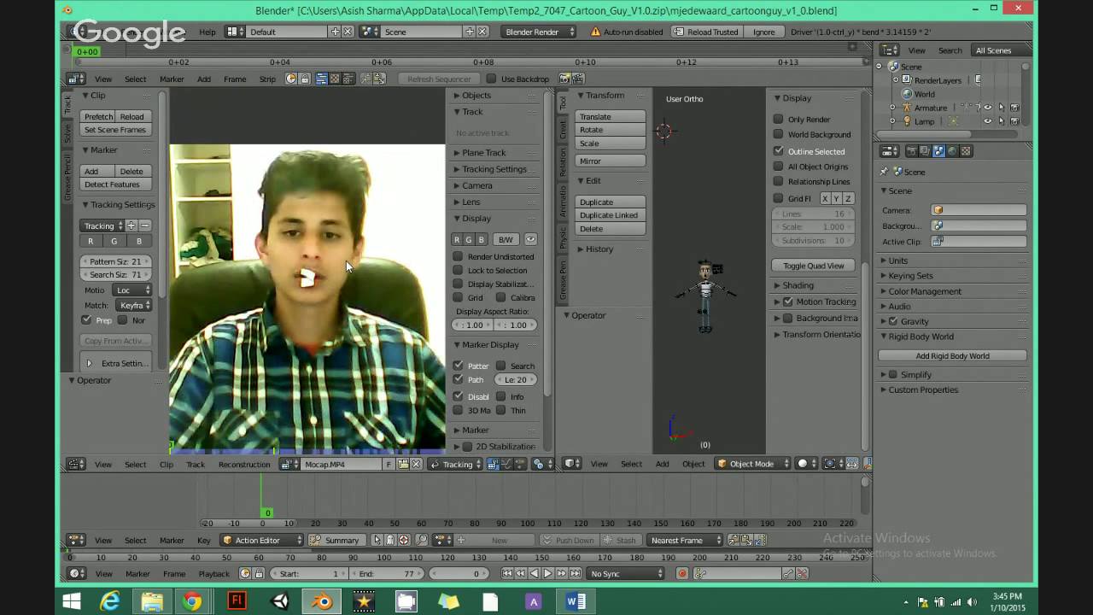
{"action": "scroll", "coordinate": [345, 259], "scroll_direction": "down", "scroll_amount": 2}
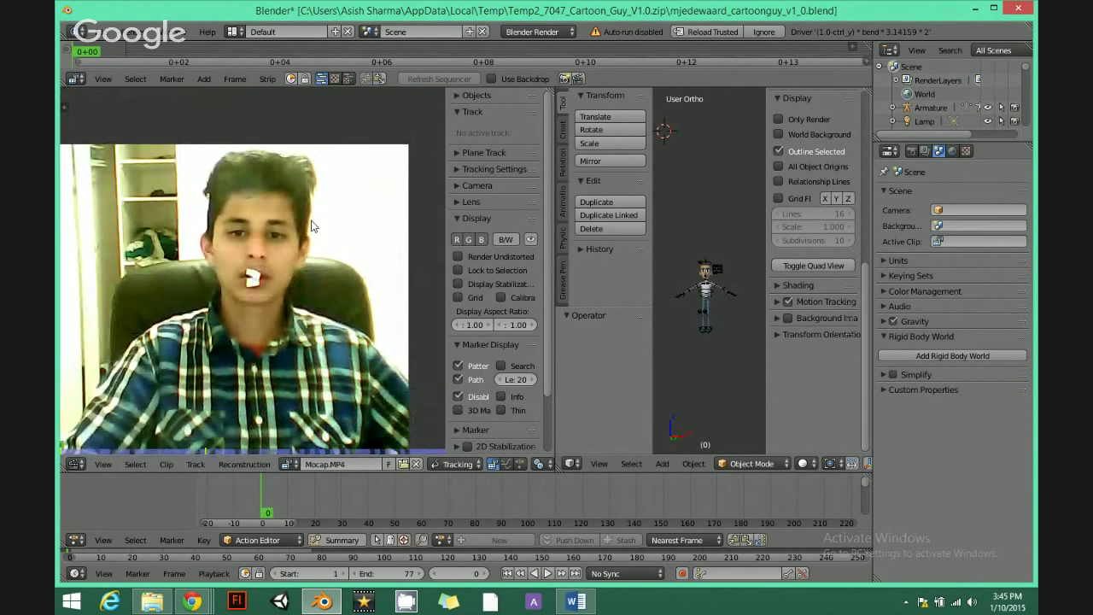
{"action": "scroll", "coordinate": [313, 226], "scroll_direction": "down", "scroll_amount": 2}
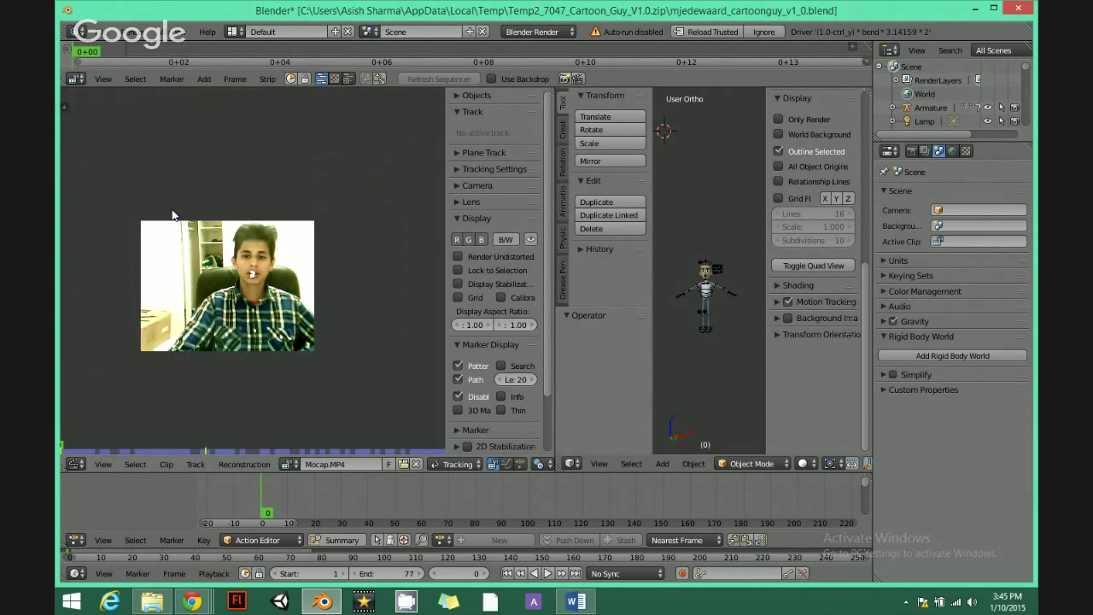
{"action": "key", "text": "t"}
{"action": "key", "text": "n"}
{"action": "key", "text": "n"}
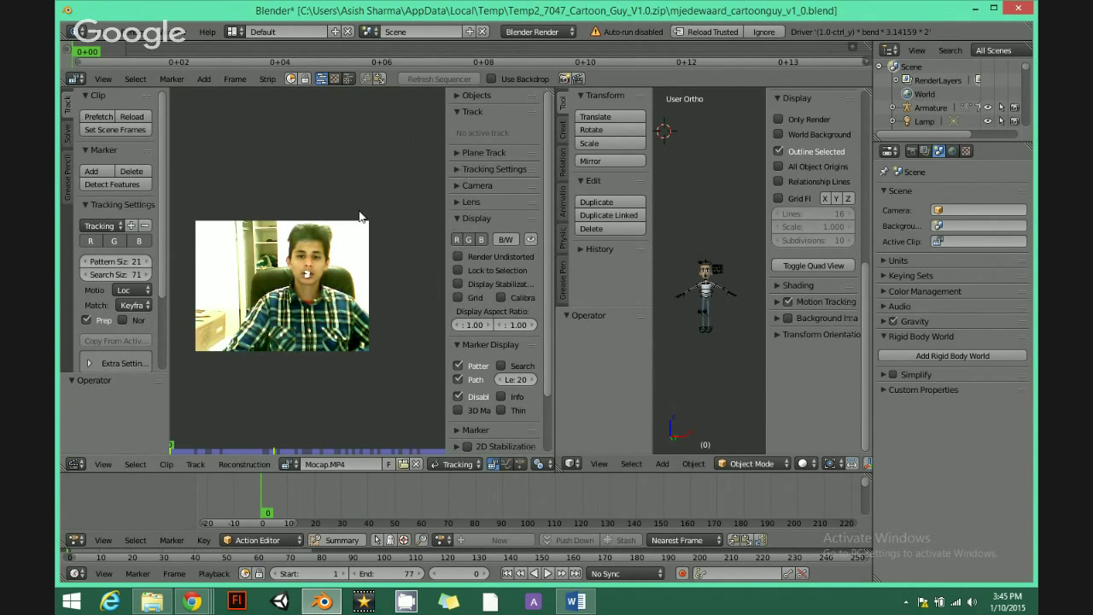
Place a tracking marker on the upper lip, fit its pattern corners, and begin renaming the track.
{"action": "left_click", "coordinate": [91, 171]}
{"action": "scroll", "coordinate": [273, 256], "scroll_direction": "up", "scroll_amount": 10}
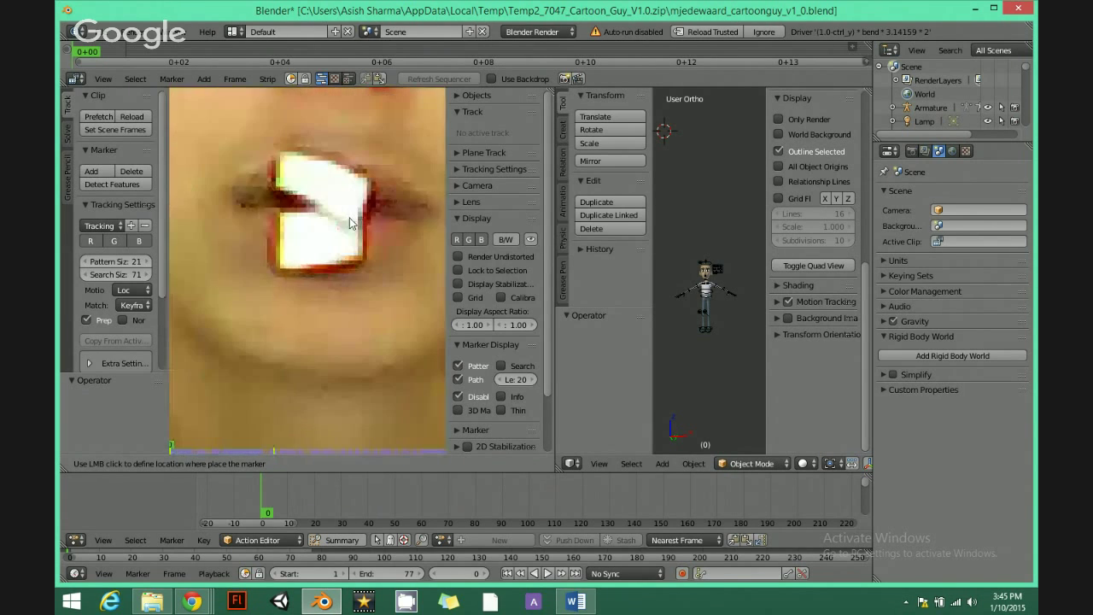
{"action": "scroll", "coordinate": [349, 223], "scroll_direction": "down", "scroll_amount": 3}
{"action": "left_click", "coordinate": [306, 221]}
{"action": "left_click_drag", "start_coordinate": [257, 174], "coordinate": [273, 193]}
{"action": "left_click_drag", "start_coordinate": [253, 276], "coordinate": [269, 221]}
{"action": "left_click_drag", "start_coordinate": [349, 264], "coordinate": [347, 255]}
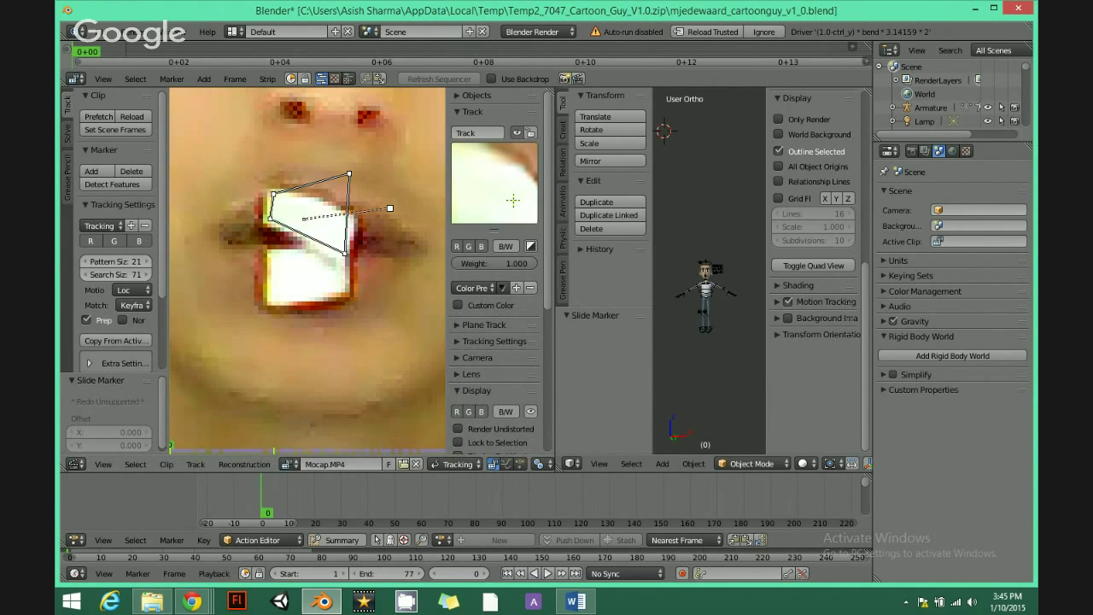
{"action": "left_click_drag", "start_coordinate": [349, 175], "coordinate": [350, 219]}
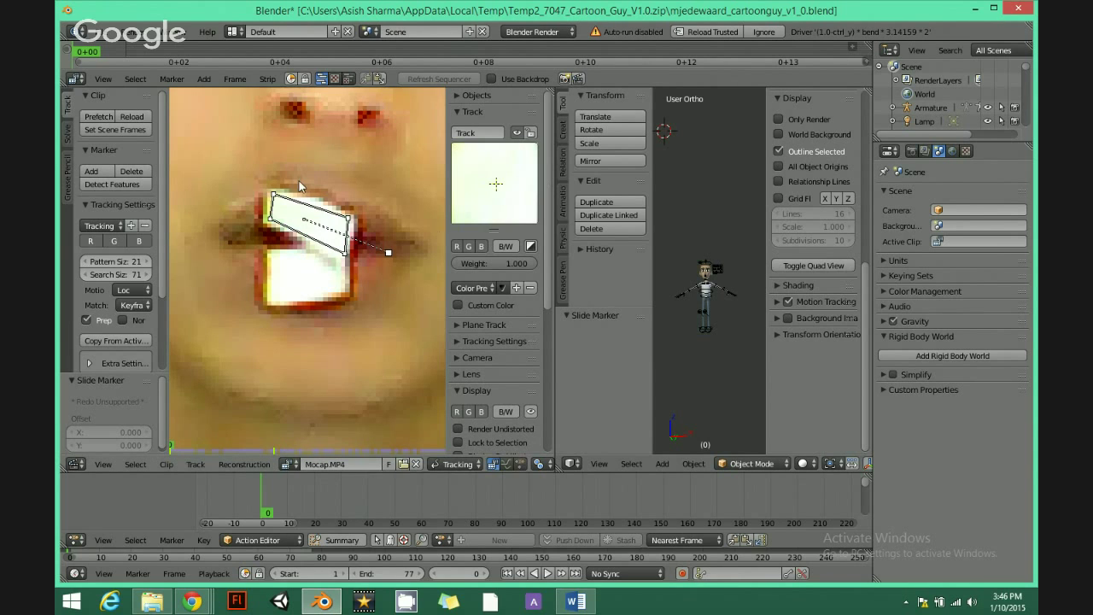
{"action": "left_click", "coordinate": [488, 133]}
Finish naming the upper-lip track Tracklipes1.
{"action": "type", "text": "es1"}
{"action": "key", "text": "Return"}
{"action": "scroll", "coordinate": [377, 212], "scroll_direction": "down", "scroll_amount": 4}
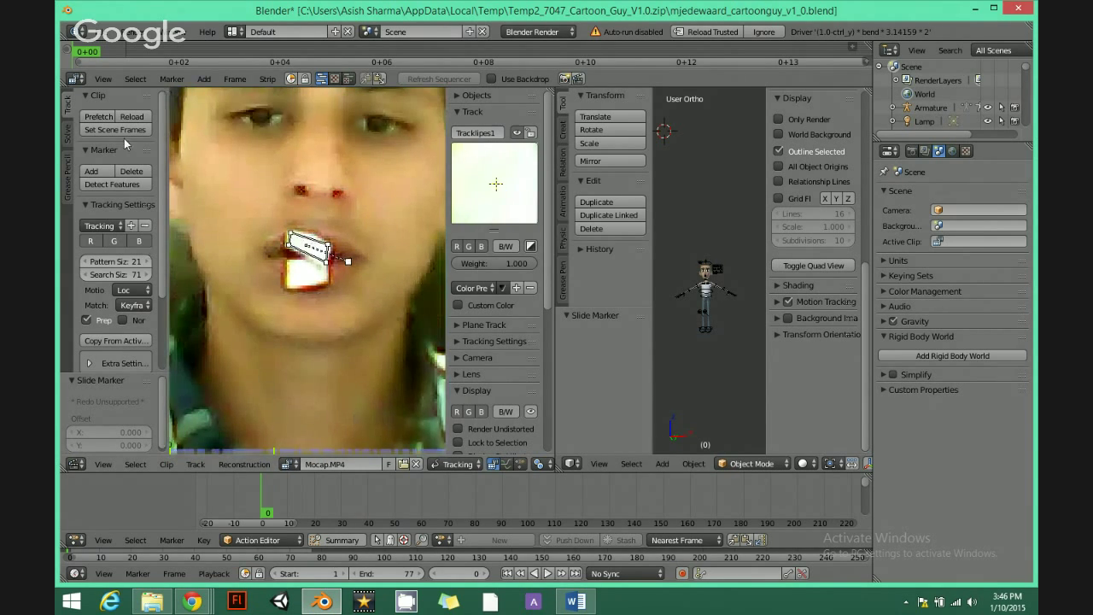
Add a second tracking marker on the lower lip and fit its pattern around the white dot.
{"action": "left_click", "coordinate": [94, 172]}
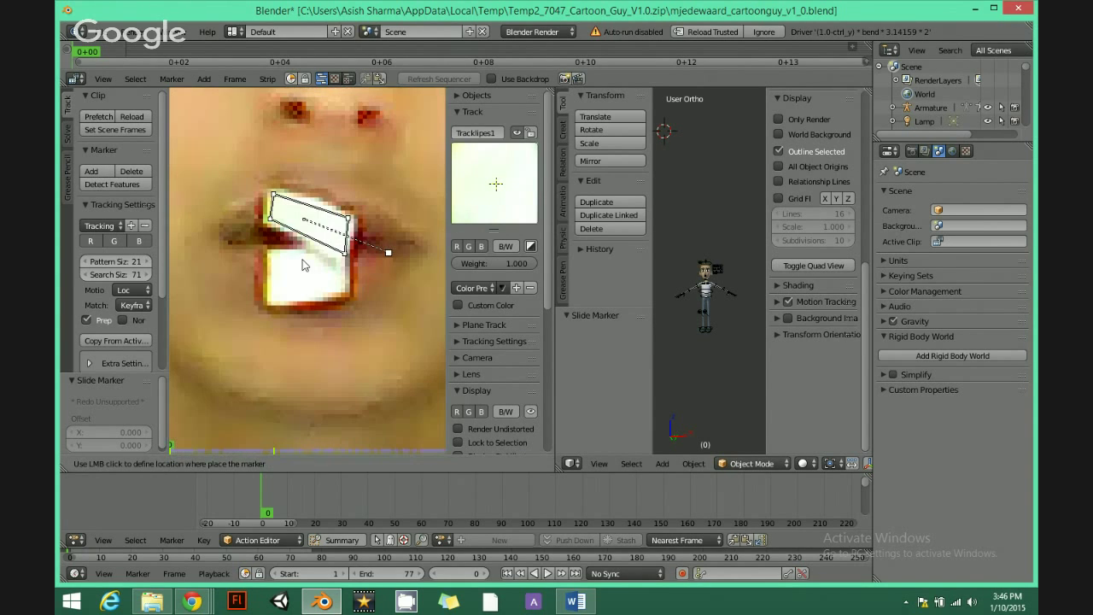
{"action": "scroll", "coordinate": [299, 261], "scroll_direction": "up", "scroll_amount": 4}
{"action": "left_click", "coordinate": [299, 273]}
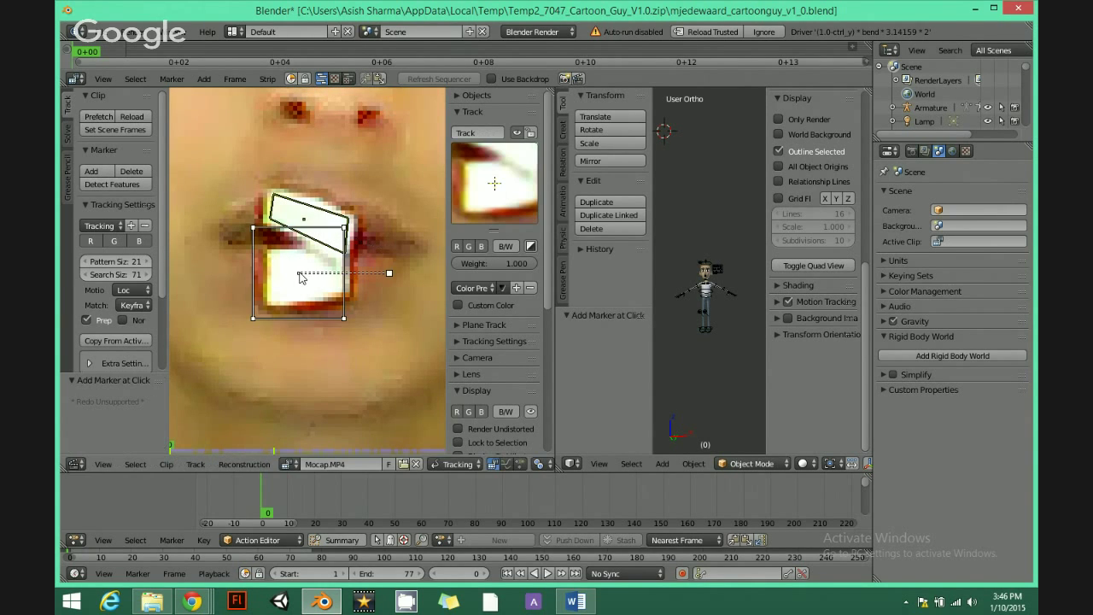
{"action": "left_click_drag", "start_coordinate": [253, 229], "coordinate": [275, 258]}
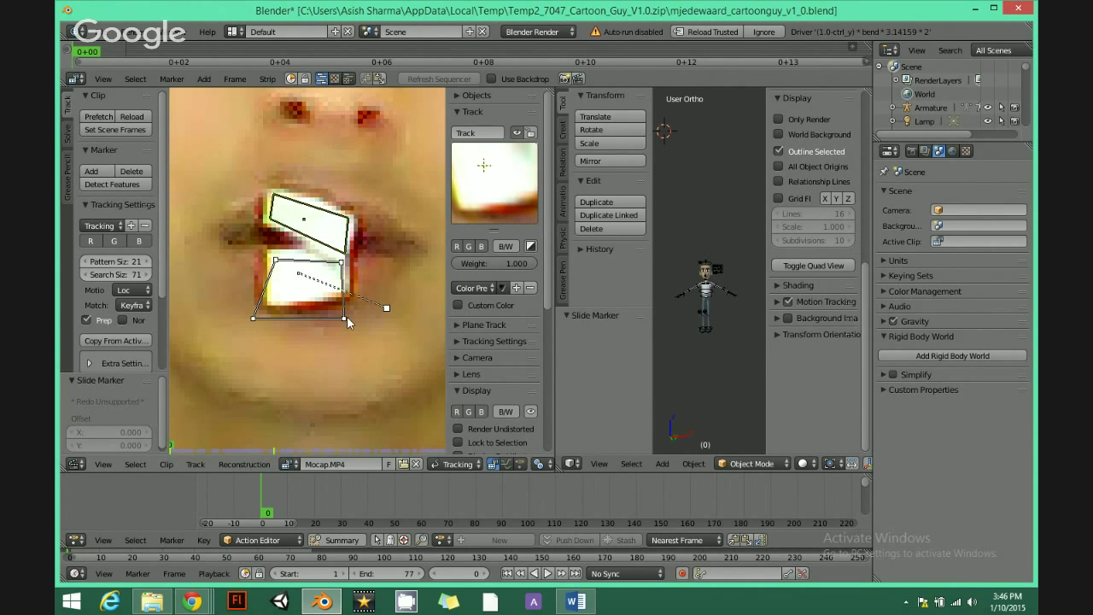
{"action": "left_click_drag", "start_coordinate": [345, 317], "coordinate": [348, 292]}
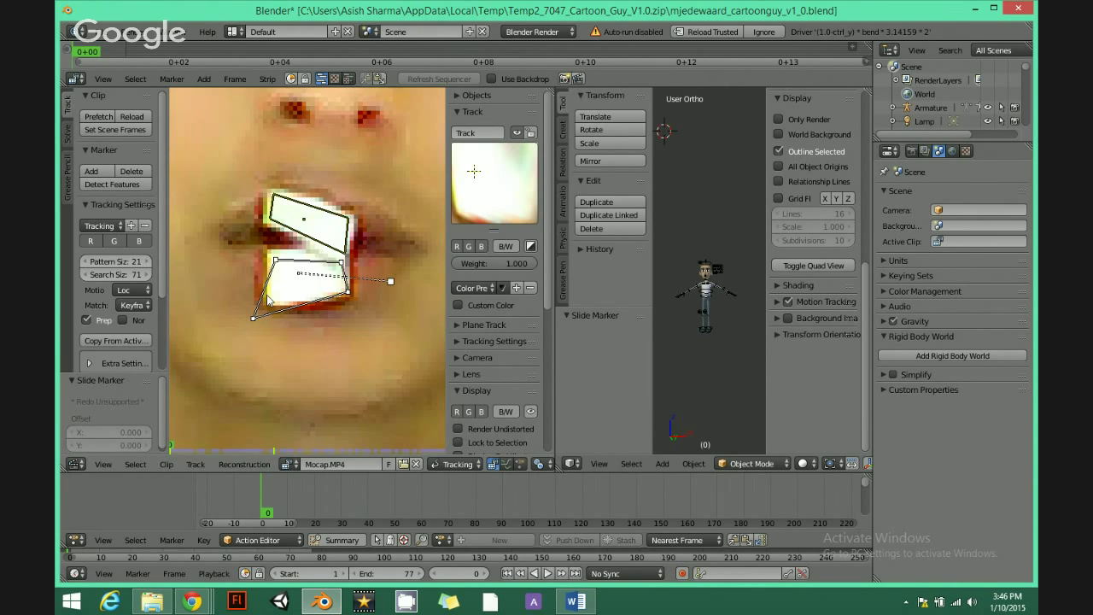
{"action": "left_click_drag", "start_coordinate": [253, 318], "coordinate": [267, 299]}
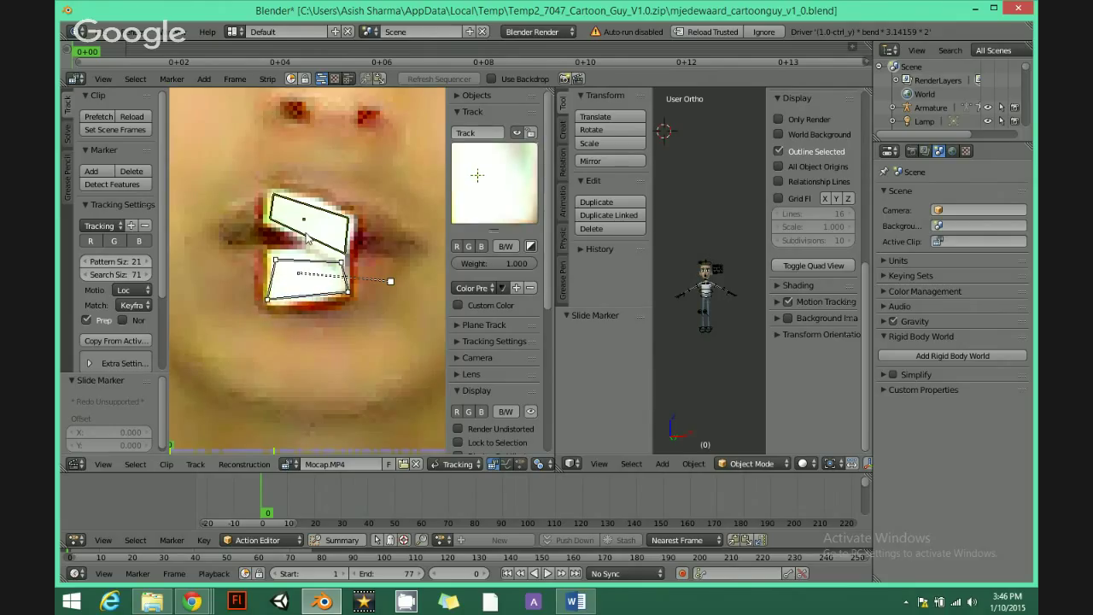
{"action": "left_click_drag", "start_coordinate": [348, 291], "coordinate": [342, 290]}
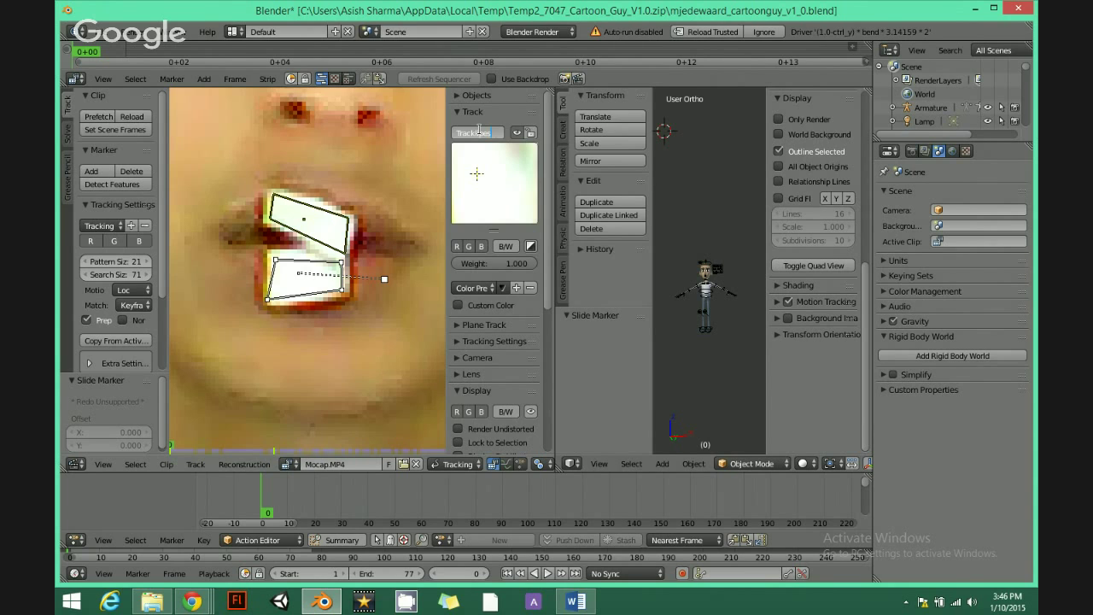
Track both lip markers forward from frame 1 through the Mocap clip, then scrub back.
{"action": "scroll", "coordinate": [367, 276], "scroll_direction": "down", "scroll_amount": 4}
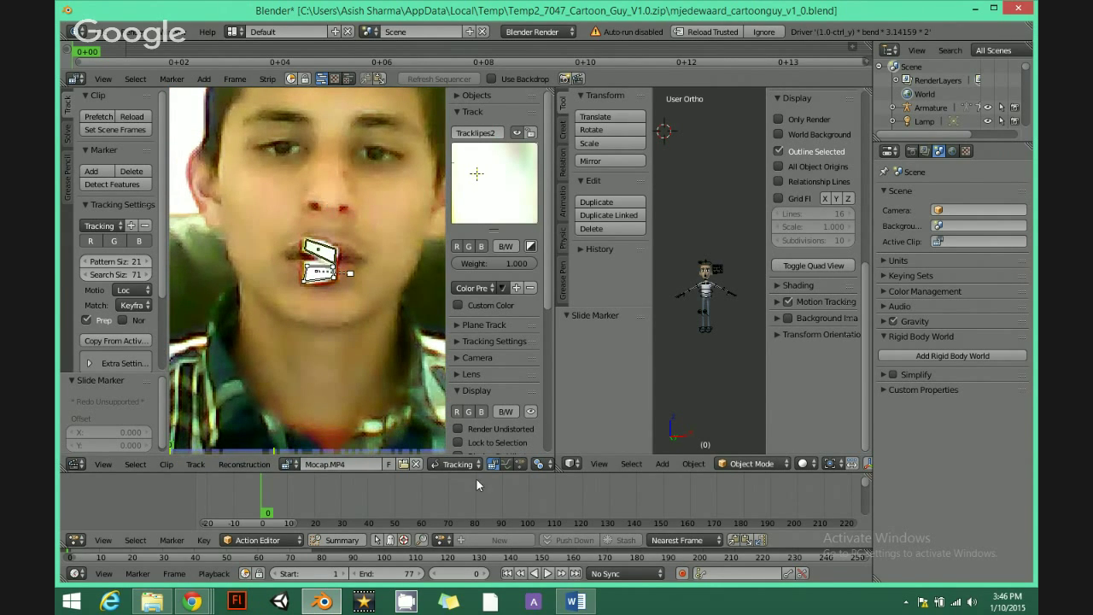
{"action": "left_click", "coordinate": [508, 573]}
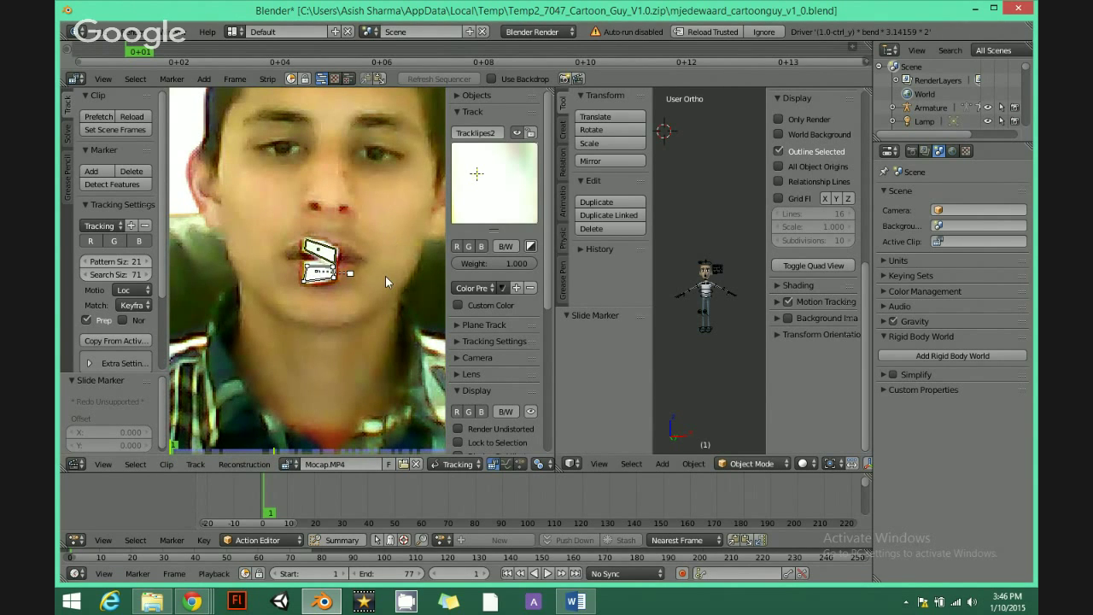
{"action": "key", "text": "a"}
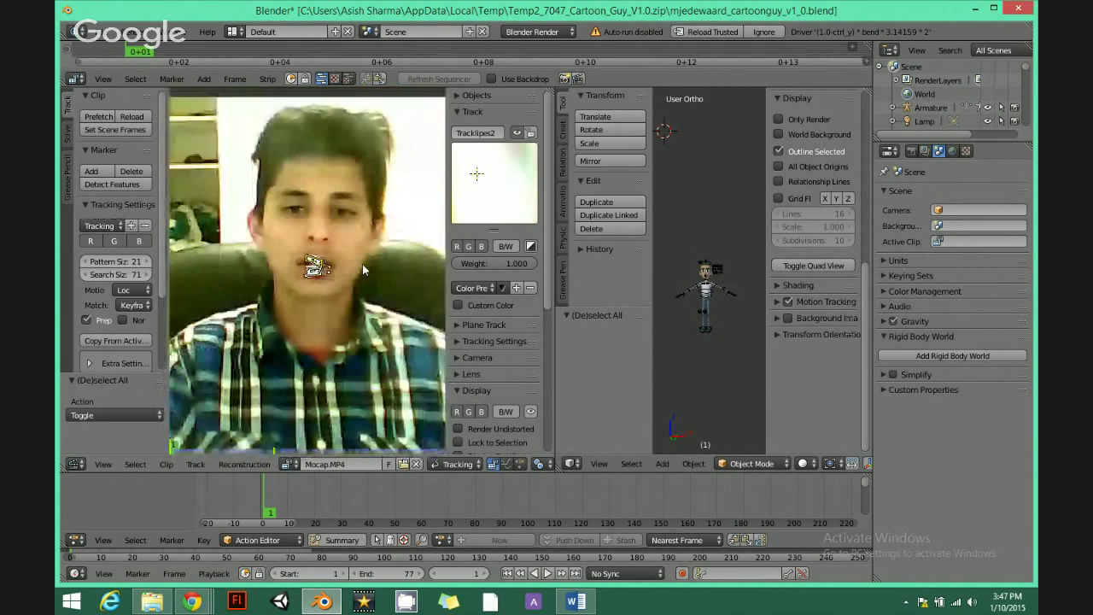
{"action": "scroll", "coordinate": [158, 231], "scroll_direction": "down", "scroll_amount": 4}
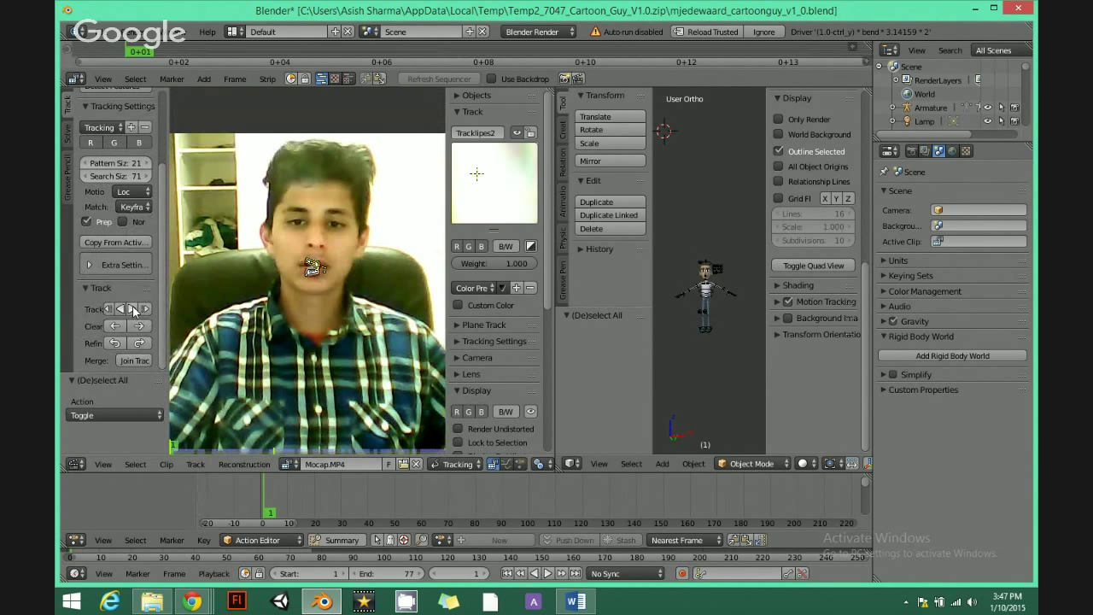
{"action": "left_click", "coordinate": [132, 309]}
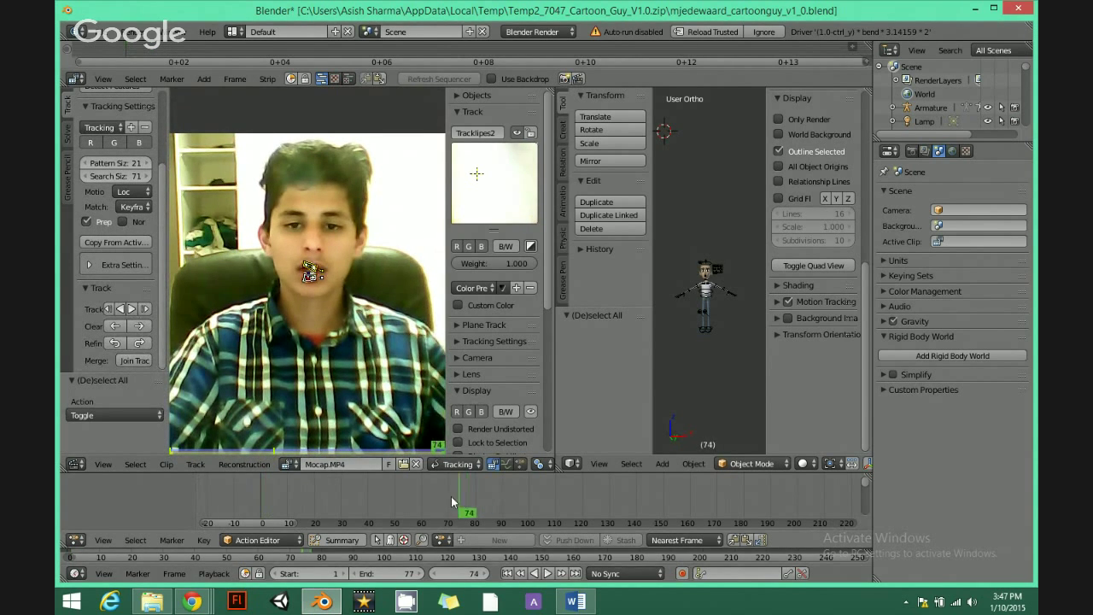
{"action": "mouse_move", "coordinate": [453, 501]}
{"action": "left_mouse_down"}
{"action": "mouse_move", "coordinate": [302, 501]}
{"action": "mouse_move", "coordinate": [446, 498]}
{"action": "mouse_move", "coordinate": [285, 494]}
{"action": "mouse_move", "coordinate": [447, 492]}
{"action": "mouse_move", "coordinate": [285, 490]}
{"action": "mouse_move", "coordinate": [513, 492]}
{"action": "mouse_move", "coordinate": [260, 488]}
{"action": "left_mouse_up"}
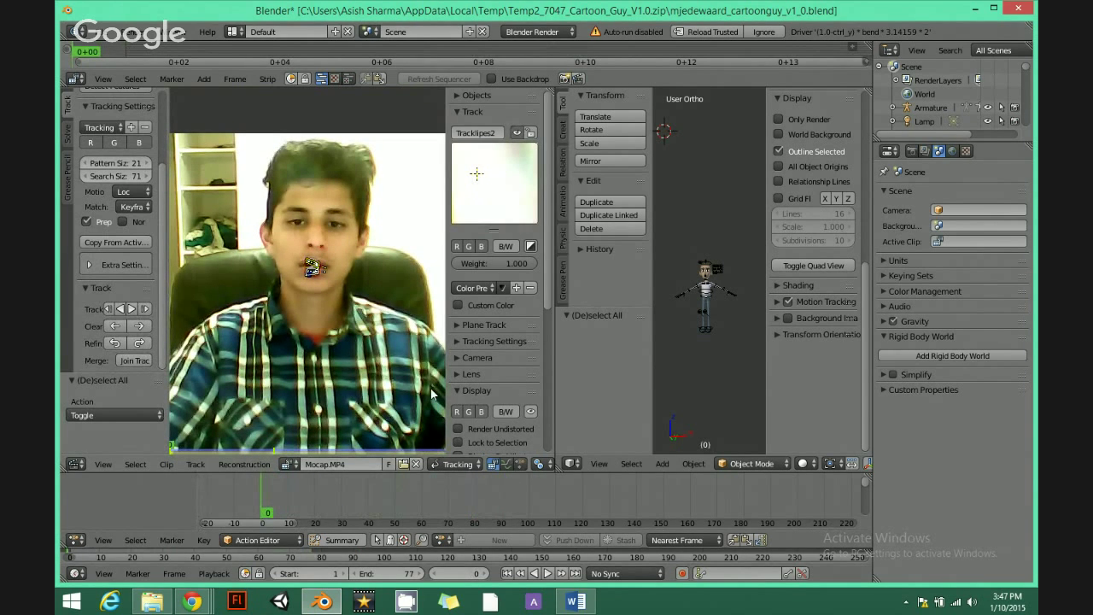
{"action": "scroll", "coordinate": [365, 346], "scroll_direction": "down", "scroll_amount": 2}
{"action": "middle_click_drag", "start_coordinate": [325, 290], "coordinate": [278, 304]}
Keep the clip editor in tracking mode and use Link Empty to Track to create Tracklipes2.
{"action": "scroll", "coordinate": [366, 299], "scroll_direction": "up", "scroll_amount": 3}
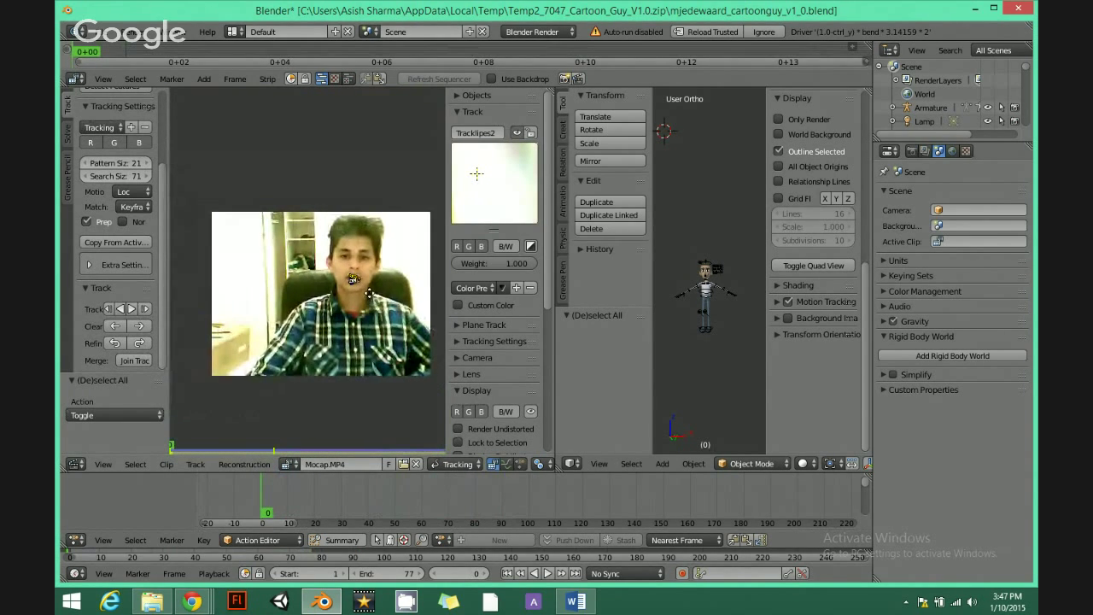
{"action": "scroll", "coordinate": [278, 304], "scroll_direction": "down", "scroll_amount": 2}
{"action": "scroll", "coordinate": [341, 308], "scroll_direction": "up", "scroll_amount": 3}
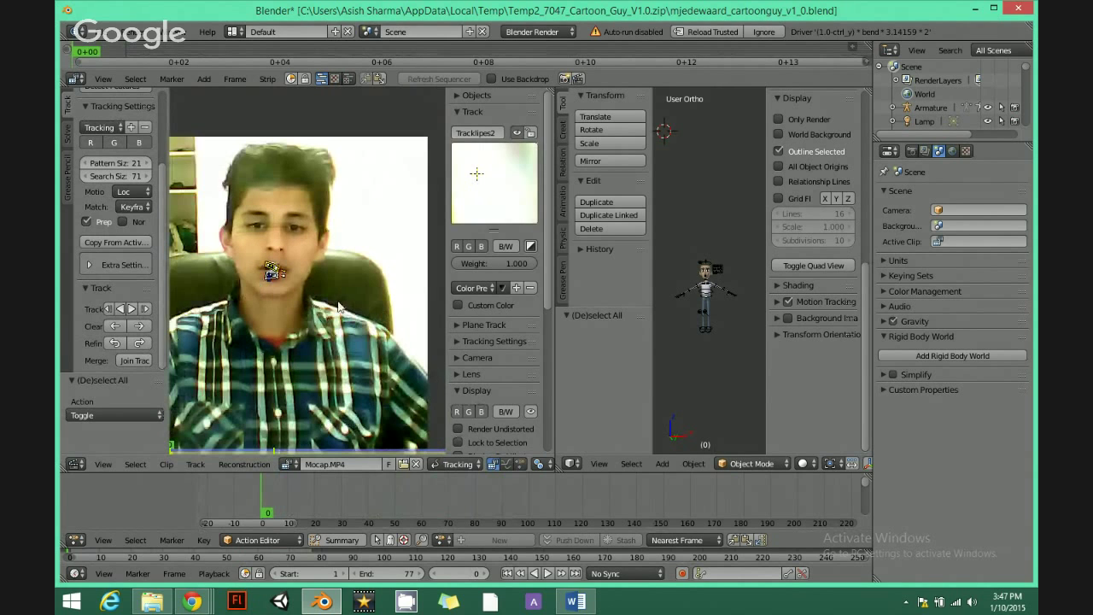
{"action": "left_click", "coordinate": [232, 465]}
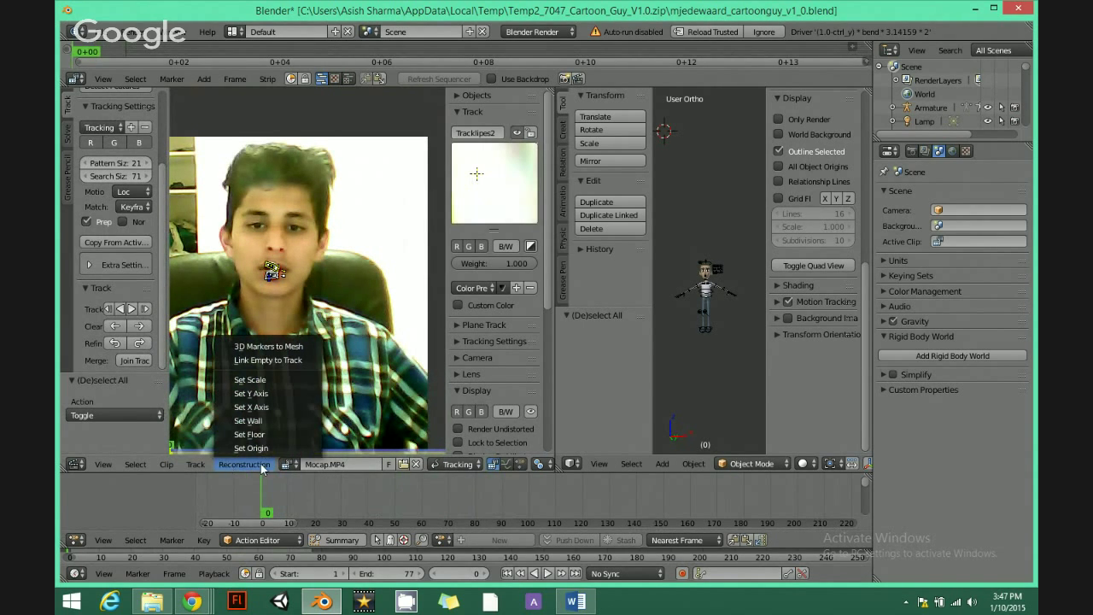
{"action": "left_click", "coordinate": [455, 463]}
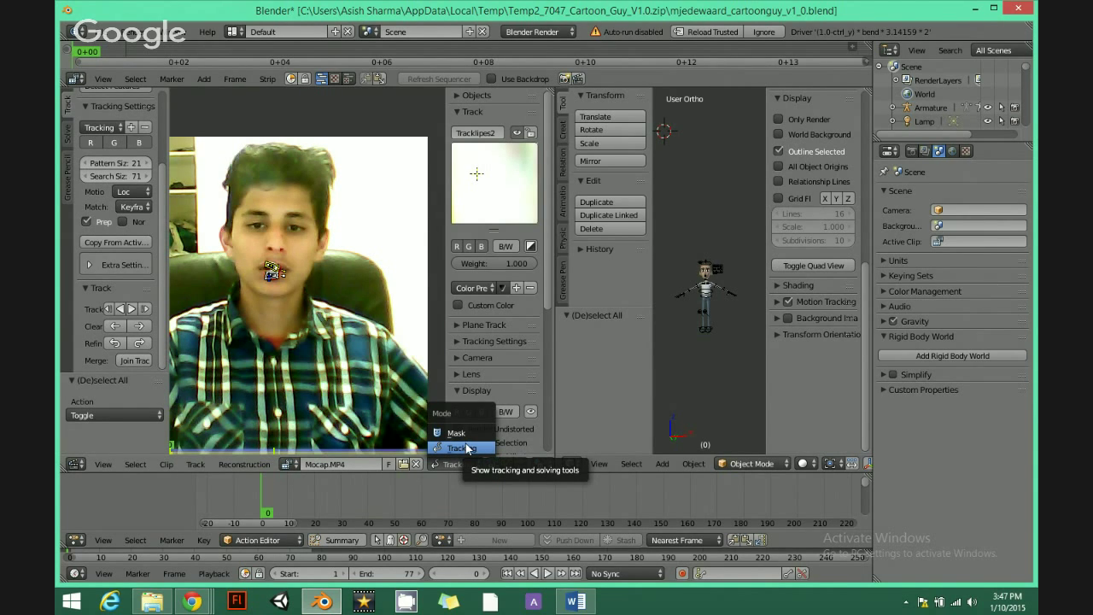
{"action": "left_click", "coordinate": [467, 449]}
{"action": "left_click", "coordinate": [243, 465]}
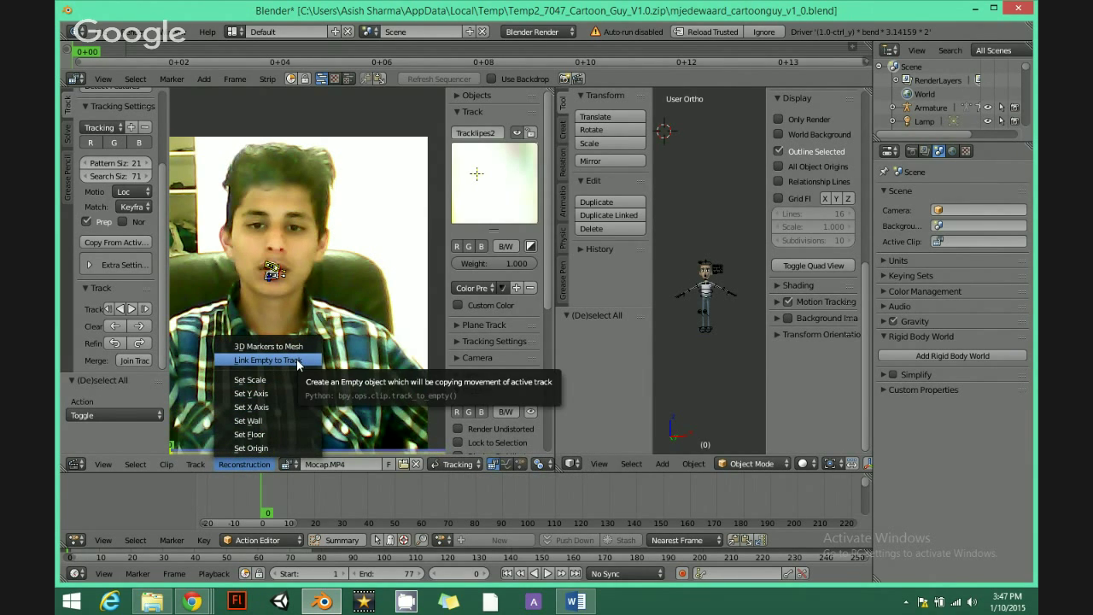
{"action": "left_click", "coordinate": [267, 359]}
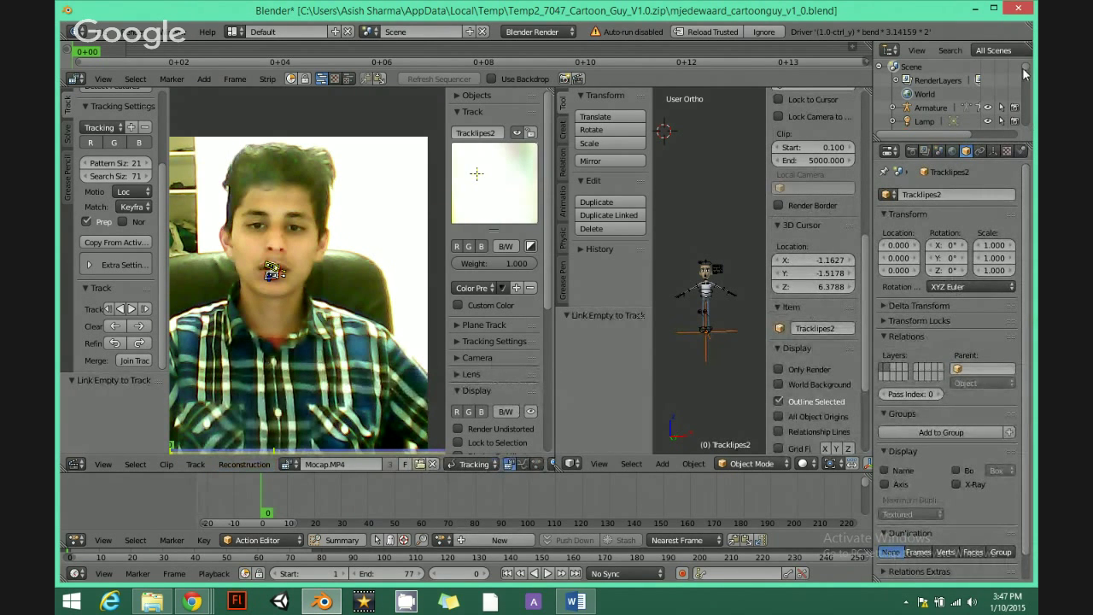
Select the Tracklipes1 and Tracklipes2 empties and maximize the 3D viewport with Ctrl+Up.
{"action": "scroll", "coordinate": [939, 94], "scroll_direction": "down", "scroll_amount": 2}
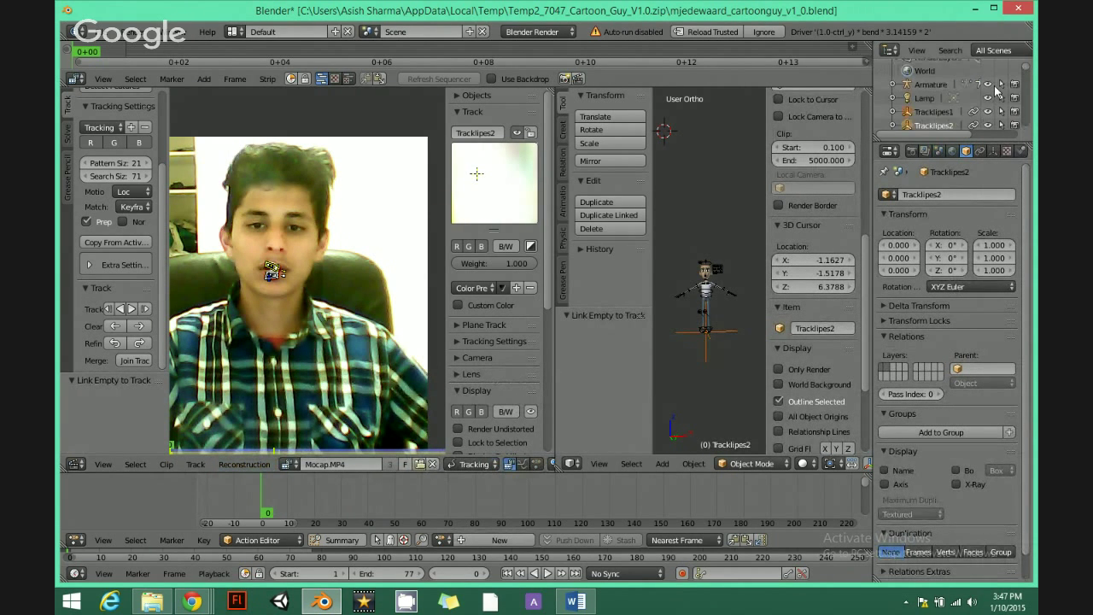
{"action": "scroll", "coordinate": [930, 106], "scroll_direction": "down", "scroll_amount": 2}
{"action": "left_click", "coordinate": [933, 89]}
{"action": "left_click", "coordinate": [947, 101]}
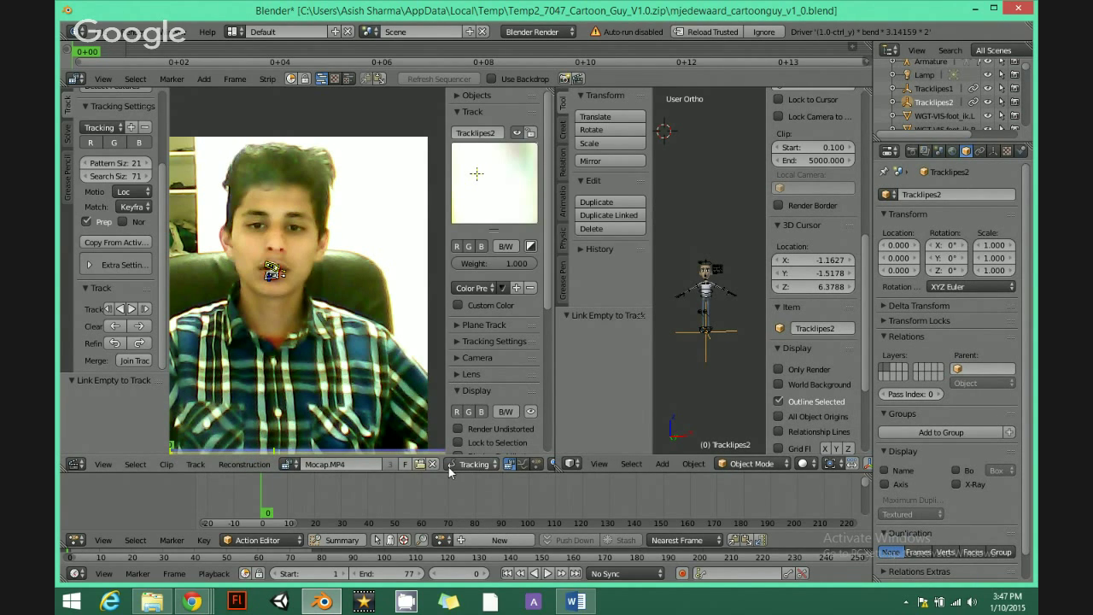
{"action": "key", "text": "ctrl+Up"}
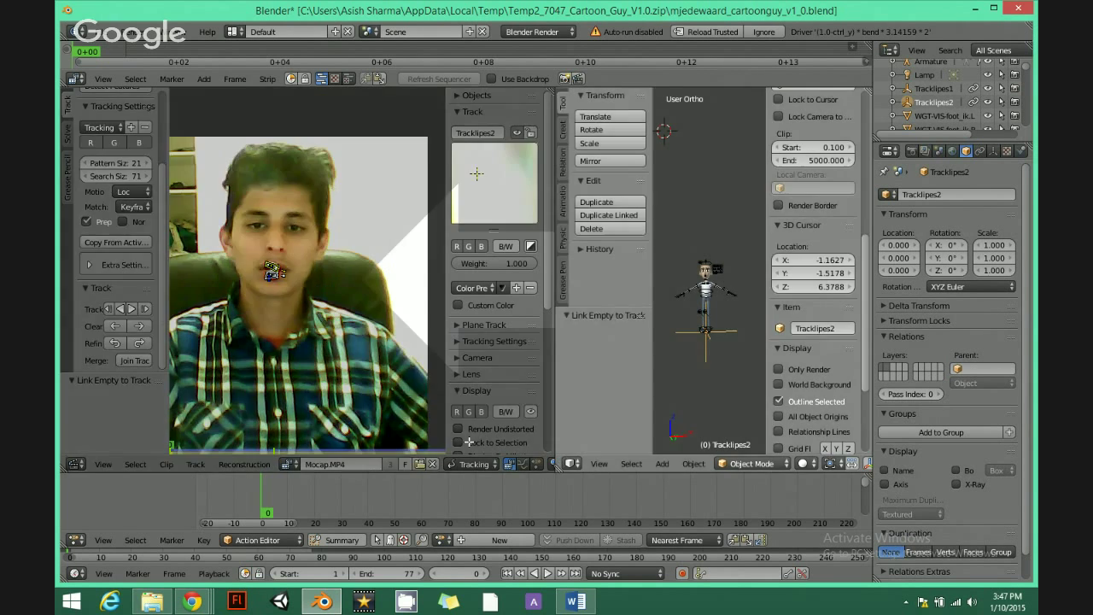
{"action": "middle_click_drag", "start_coordinate": [474, 295], "coordinate": [538, 247]}
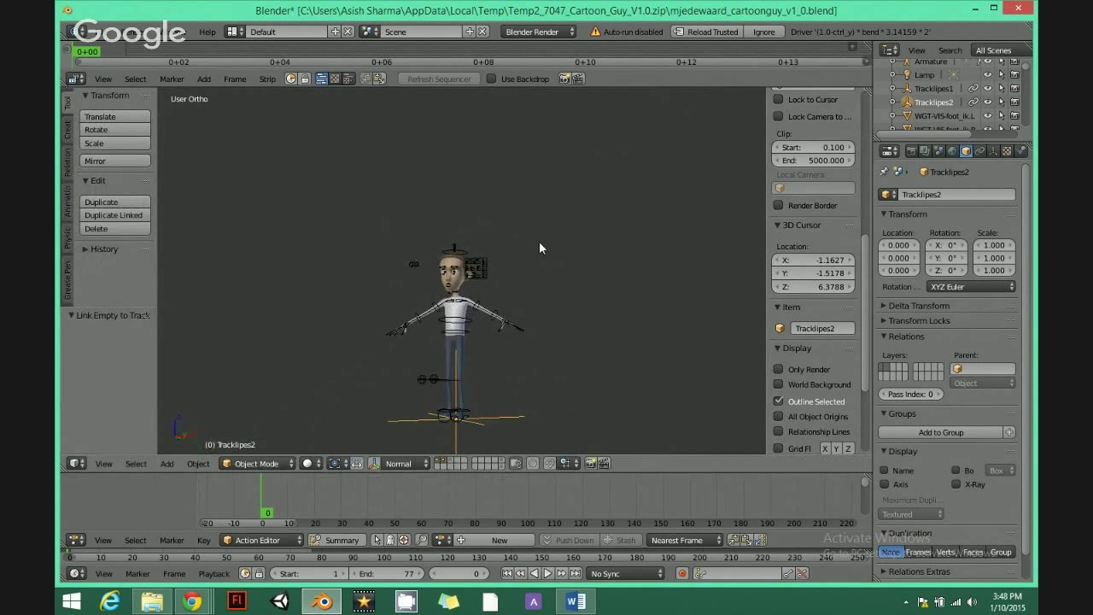
Orbit to the character's side and hide the Tracklipes2 empty in the Outliner.
{"action": "left_click", "coordinate": [75, 463]}
{"action": "scroll", "coordinate": [386, 319], "scroll_direction": "down", "scroll_amount": 3}
{"action": "middle_click_drag", "start_coordinate": [410, 304], "coordinate": [478, 320]}
{"action": "scroll", "coordinate": [485, 315], "scroll_direction": "up", "scroll_amount": 4}
{"action": "scroll", "coordinate": [521, 269], "scroll_direction": "up", "scroll_amount": 2}
{"action": "middle_click_drag", "start_coordinate": [521, 269], "coordinate": [673, 296]}
{"action": "left_click", "coordinate": [988, 103]}
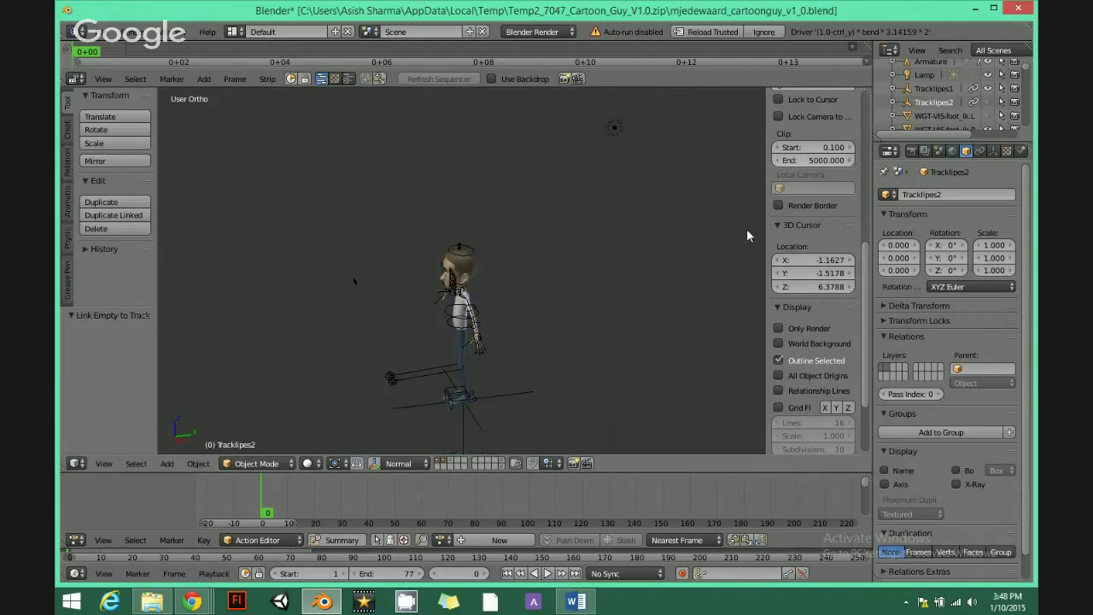
{"action": "left_click", "coordinate": [988, 103]}
{"action": "left_click", "coordinate": [987, 102]}
{"action": "scroll", "coordinate": [657, 276], "scroll_direction": "down", "scroll_amount": 3}
{"action": "middle_click_drag", "start_coordinate": [504, 277], "coordinate": [424, 236]}
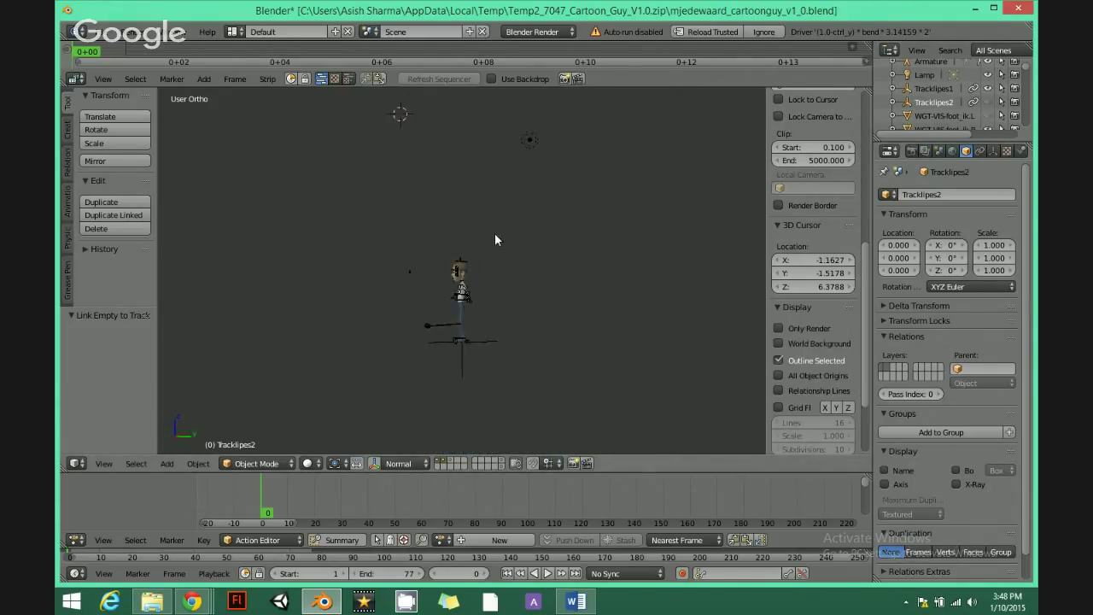
{"action": "scroll", "coordinate": [494, 233], "scroll_direction": "up", "scroll_amount": 2}
{"action": "mouse_move", "coordinate": [502, 250]}
{"action": "middle_mouse_down"}
{"action": "mouse_move", "coordinate": [539, 254]}
{"action": "mouse_move", "coordinate": [491, 255]}
{"action": "middle_mouse_up"}
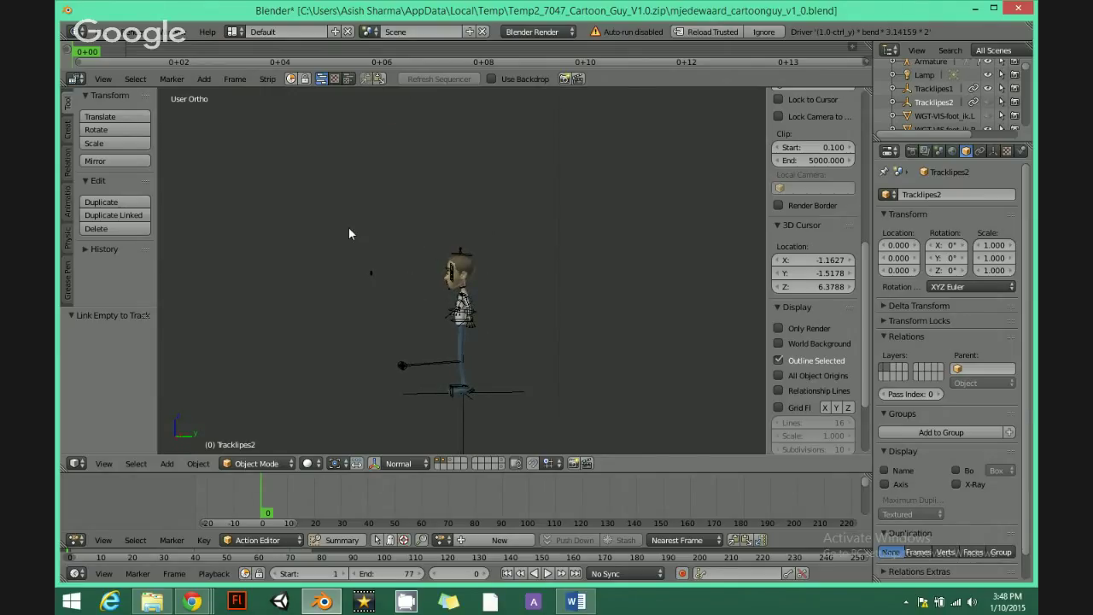
Box-select the character's objects in wireframe view, hide them with H, and select the rest.
{"action": "left_click", "coordinate": [370, 203]}
{"action": "key", "text": "b"}
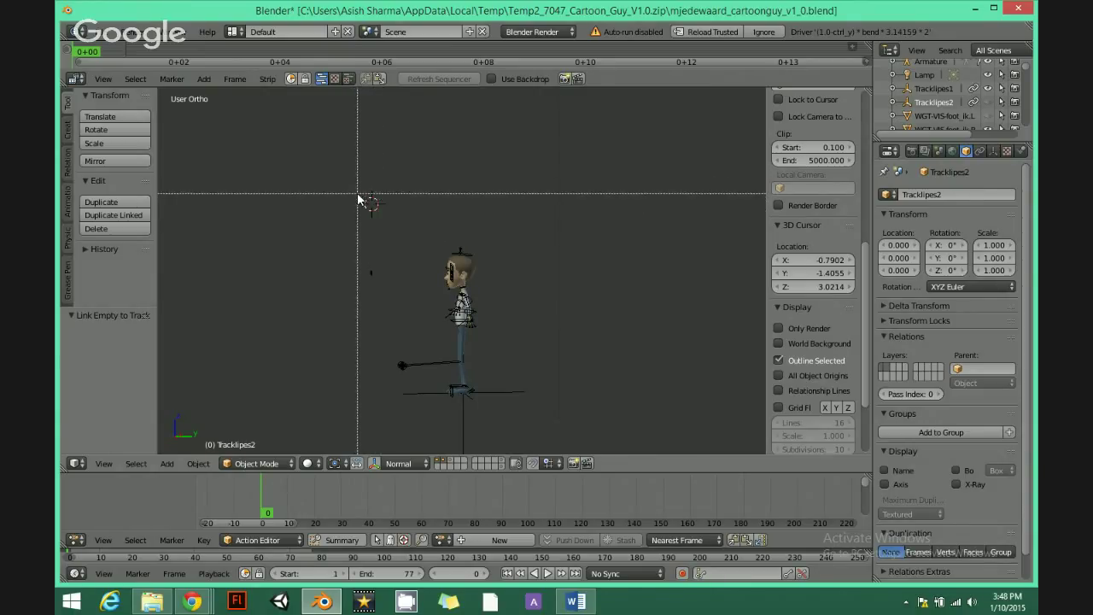
{"action": "left_click_drag", "start_coordinate": [357, 193], "coordinate": [559, 461]}
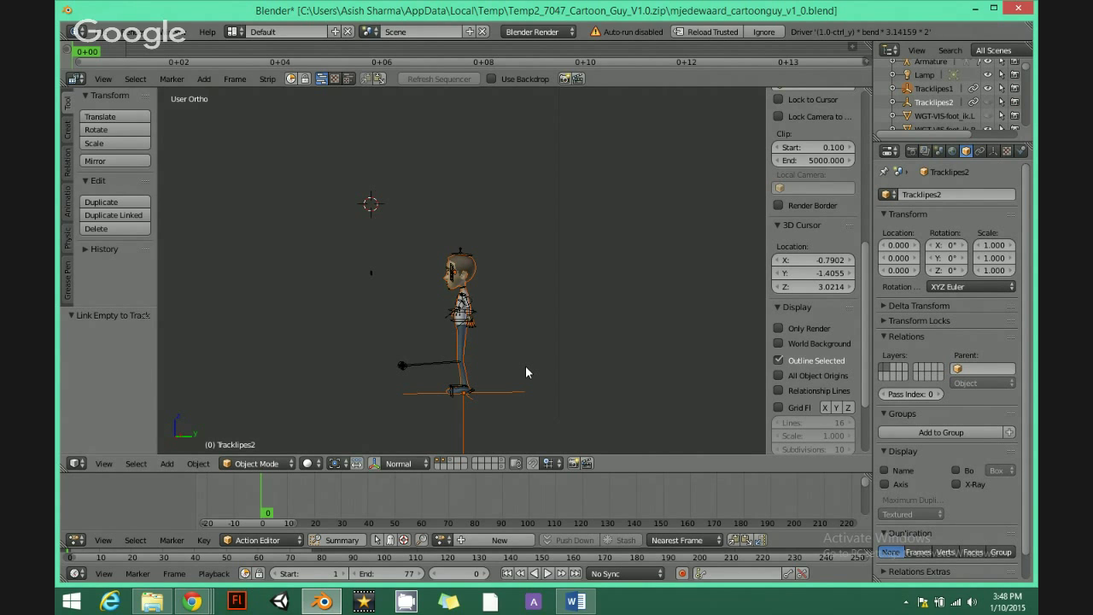
{"action": "key", "text": "z"}
{"action": "mouse_move", "coordinate": [496, 356]}
{"action": "middle_mouse_down"}
{"action": "mouse_move", "coordinate": [654, 305]}
{"action": "mouse_move", "coordinate": [558, 213]}
{"action": "mouse_move", "coordinate": [512, 347]}
{"action": "mouse_move", "coordinate": [607, 371]}
{"action": "mouse_move", "coordinate": [546, 275]}
{"action": "mouse_move", "coordinate": [544, 368]}
{"action": "mouse_move", "coordinate": [493, 343]}
{"action": "mouse_move", "coordinate": [648, 293]}
{"action": "mouse_move", "coordinate": [500, 343]}
{"action": "middle_mouse_up"}
{"action": "key", "text": "h"}
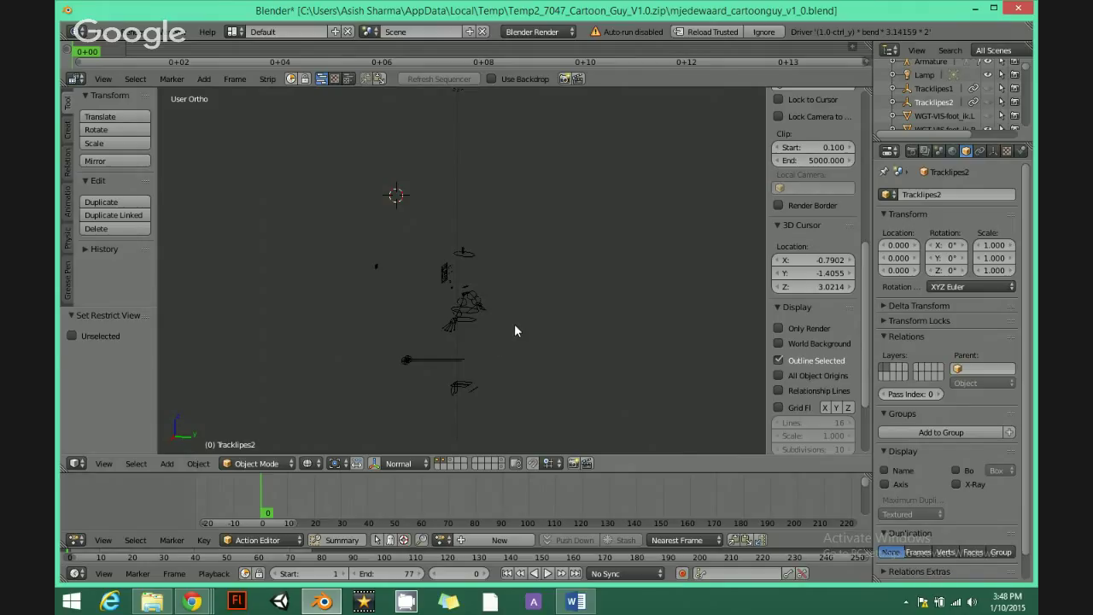
{"action": "key", "text": "a"}
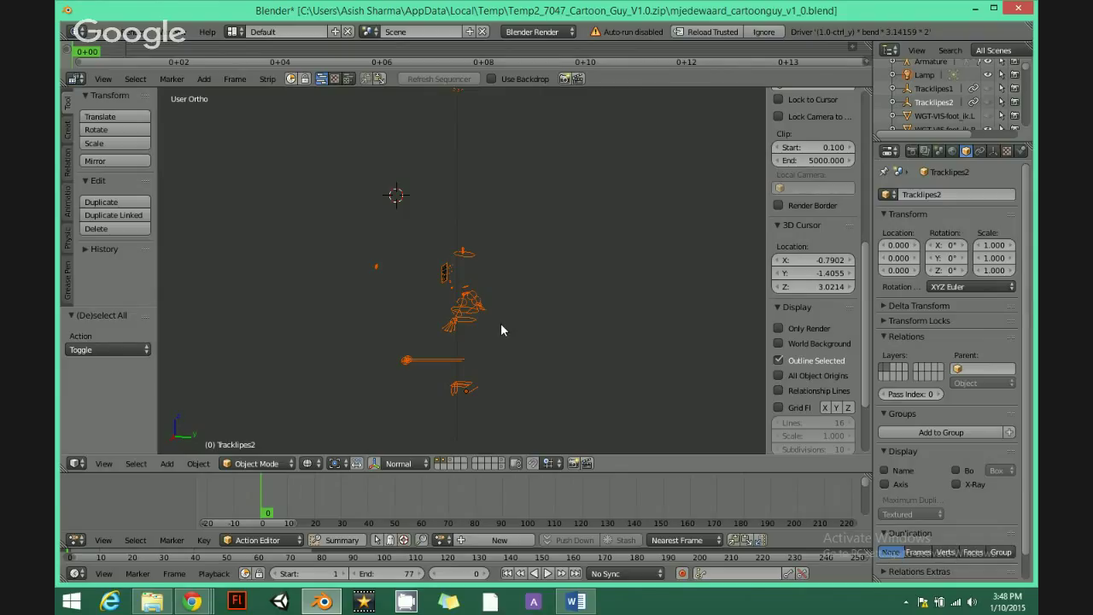
Hide the remaining selection and add a Camera at the 3D cursor above the tracker object.
{"action": "key", "text": "h"}
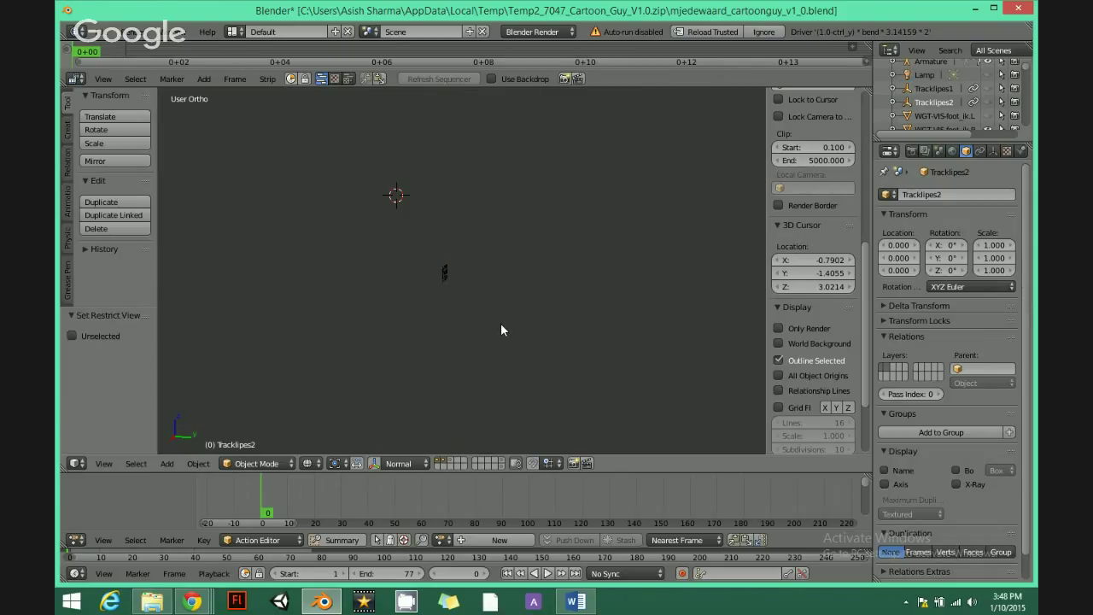
{"action": "middle_click_drag", "start_coordinate": [501, 323], "coordinate": [570, 242]}
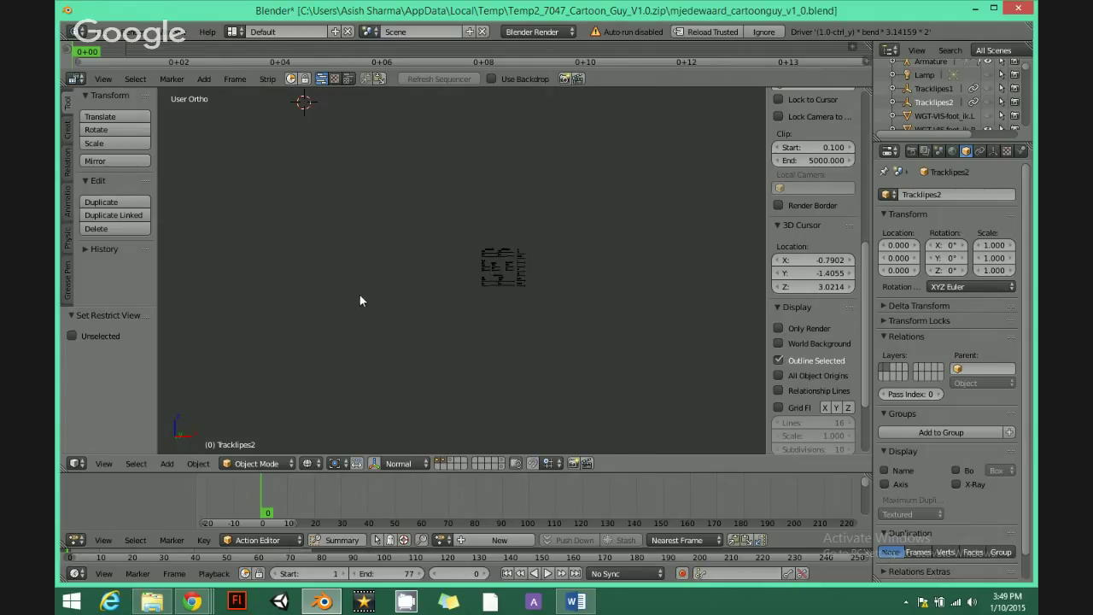
{"action": "middle_click_drag", "start_coordinate": [362, 299], "coordinate": [438, 300]}
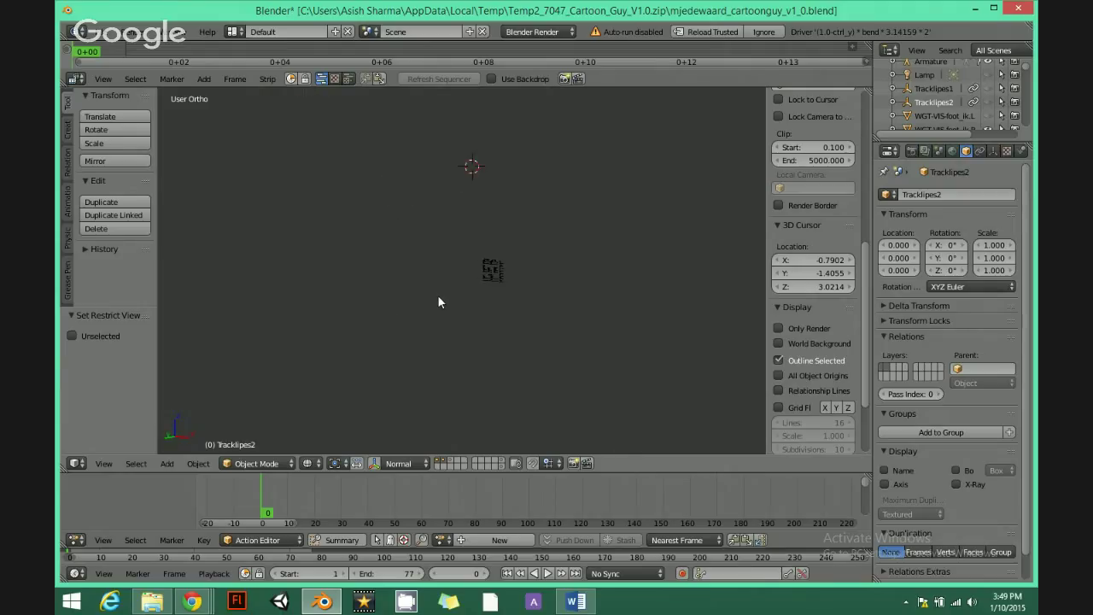
{"action": "key", "text": "shift+a"}
{"action": "left_click", "coordinate": [421, 442]}
{"action": "scroll", "coordinate": [421, 359], "scroll_direction": "down", "scroll_amount": 3}
{"action": "middle_click_drag", "start_coordinate": [422, 287], "coordinate": [538, 225]}
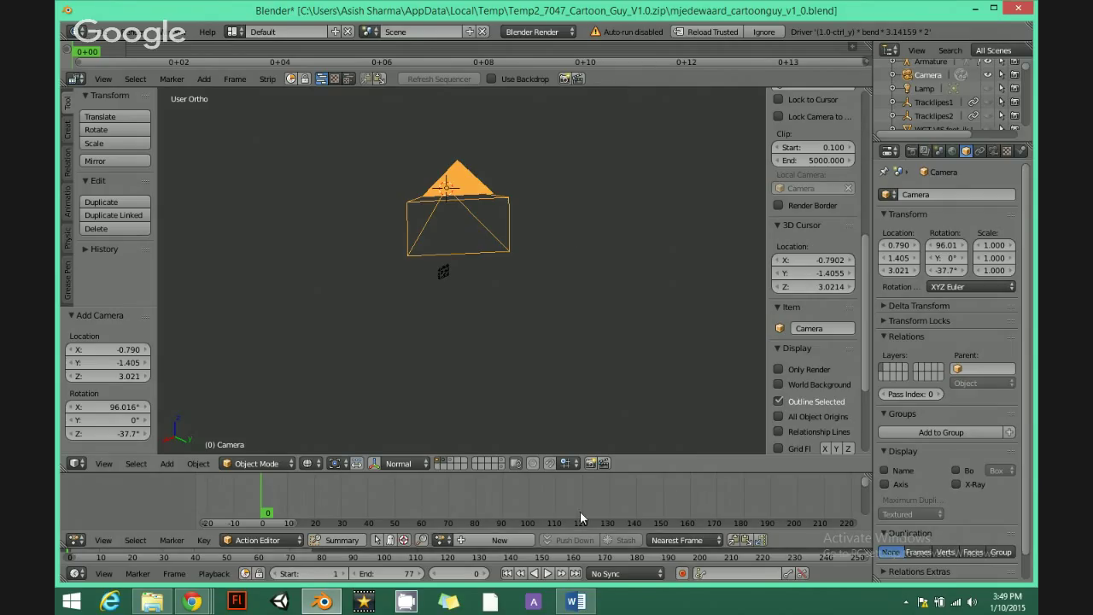
Make the Tracklipes tracker objects visible again with their Outliner eye icons.
{"action": "key", "text": "r"}
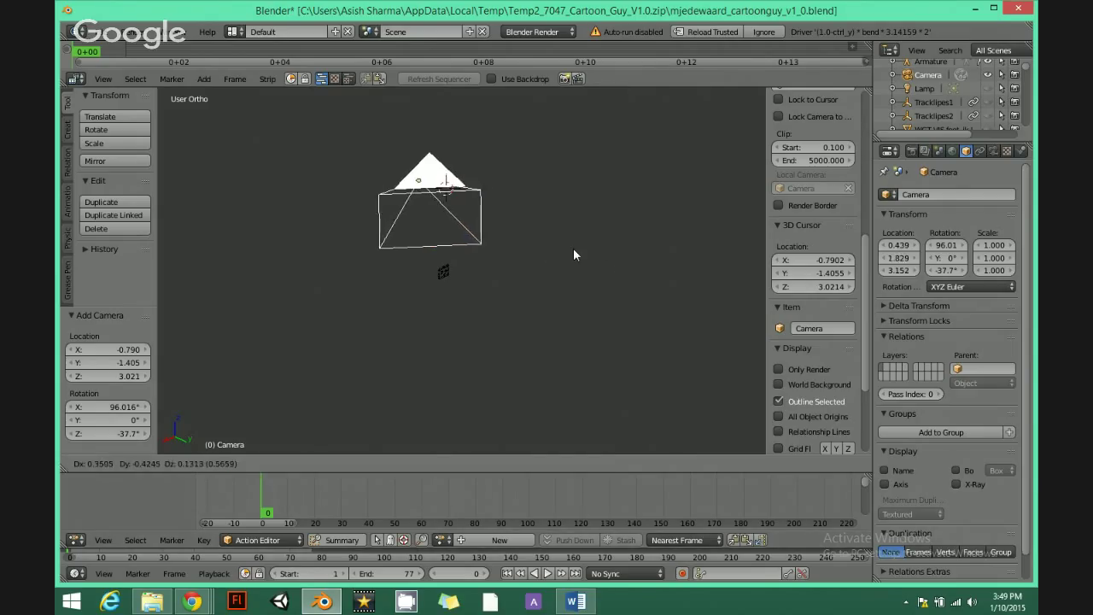
{"action": "right_click", "coordinate": [586, 265]}
{"action": "key", "text": "KP_0"}
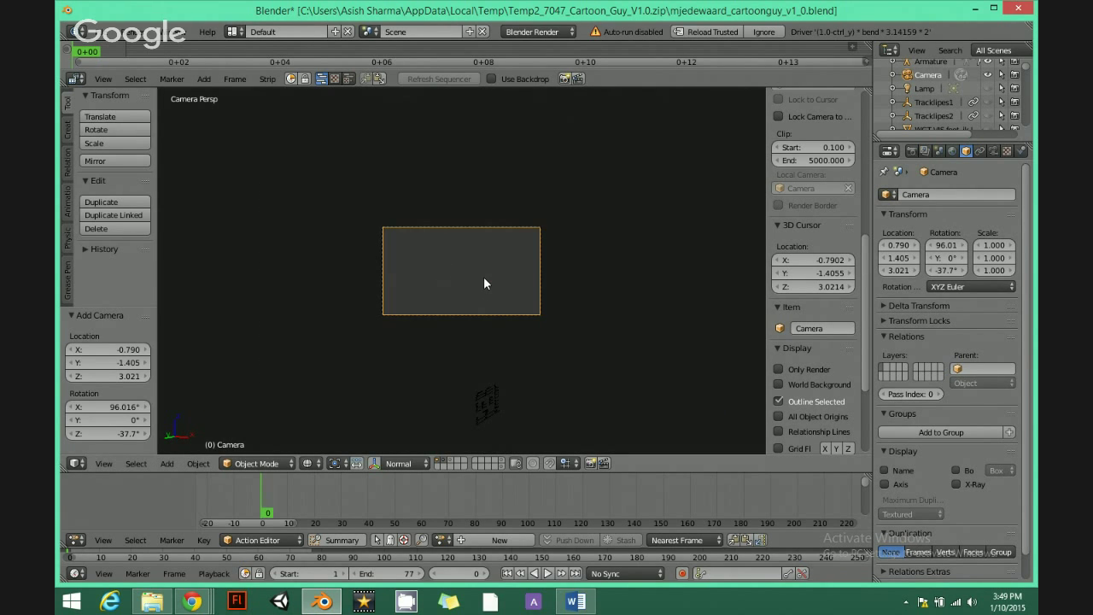
{"action": "key", "text": "KP_0"}
{"action": "middle_click_drag", "start_coordinate": [566, 163], "coordinate": [503, 252]}
{"action": "left_click", "coordinate": [987, 102]}
{"action": "left_click", "coordinate": [989, 116]}
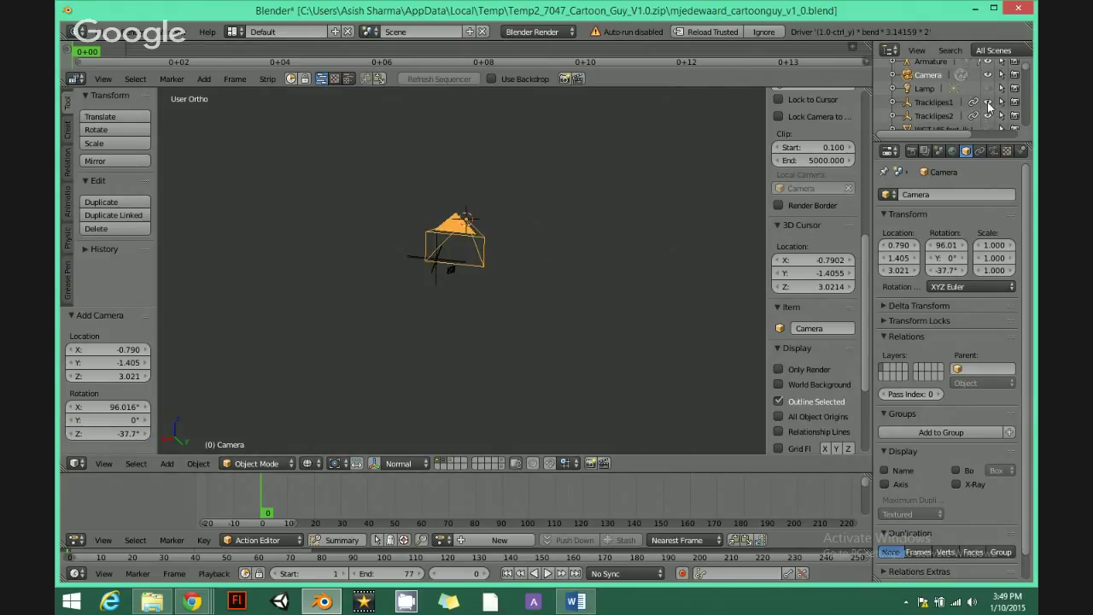
{"action": "middle_click_drag", "start_coordinate": [563, 215], "coordinate": [302, 125]}
View through the camera with Numpad 0, play and stop the animation, then rewind to frame 1.
{"action": "key", "text": "KP_0"}
{"action": "key", "text": "KP_0"}
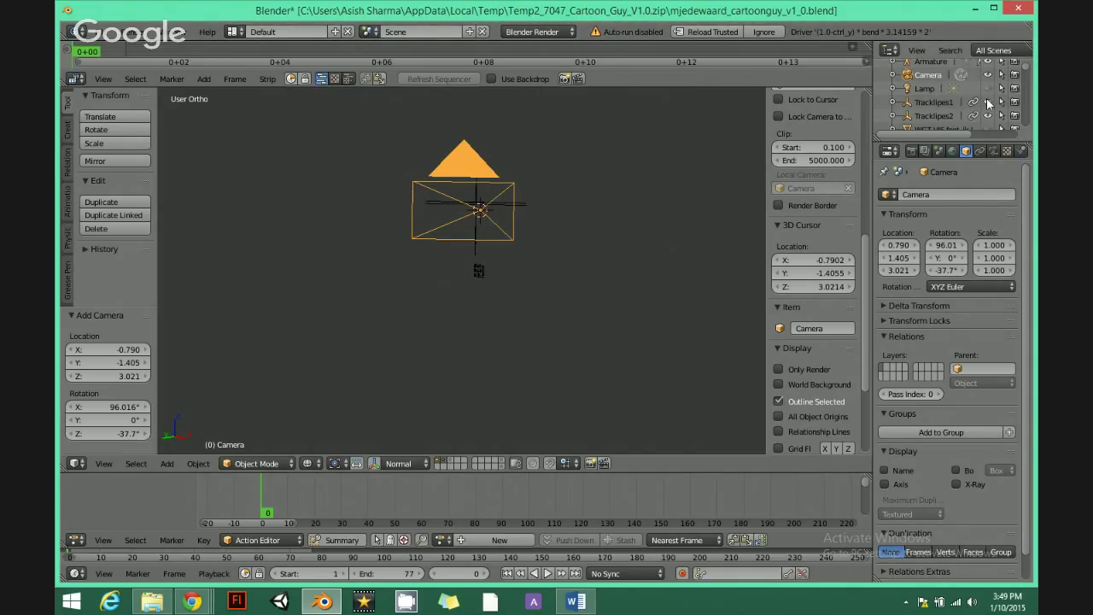
{"action": "scroll", "coordinate": [436, 218], "scroll_direction": "up", "scroll_amount": 3}
{"action": "middle_click_drag", "start_coordinate": [436, 217], "coordinate": [503, 252]}
{"action": "key", "text": "KP_0"}
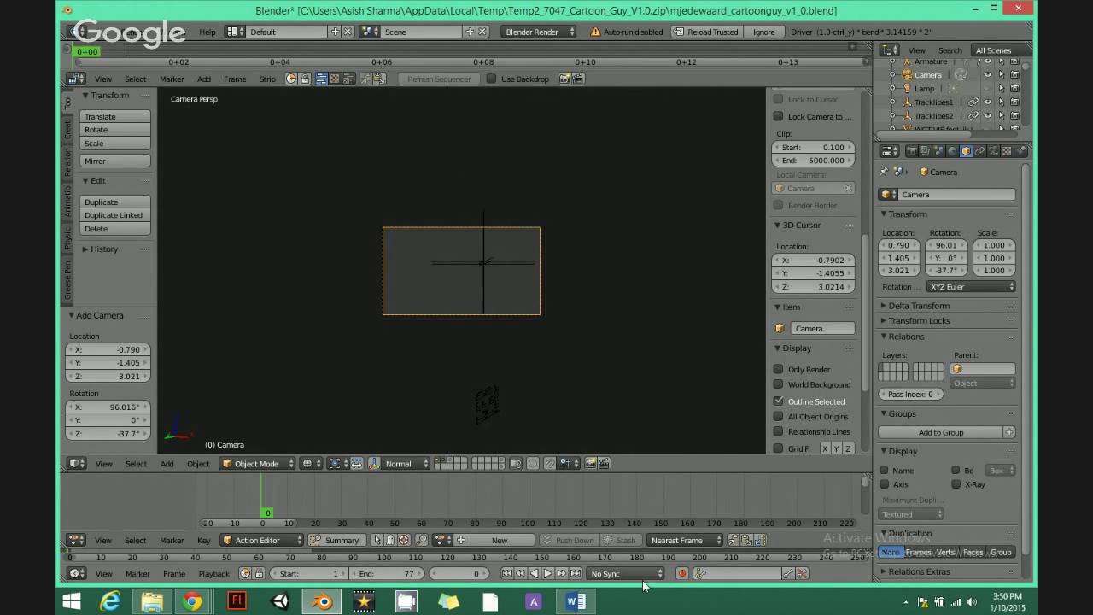
{"action": "left_click", "coordinate": [508, 572]}
{"action": "left_click", "coordinate": [547, 573]}
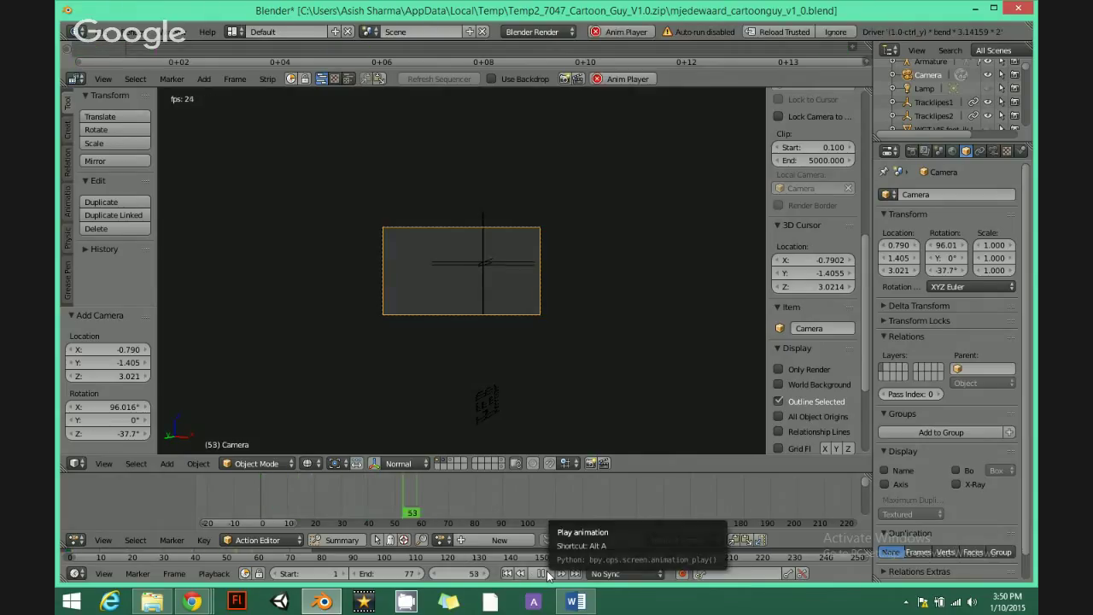
{"action": "left_click", "coordinate": [545, 572]}
{"action": "left_click", "coordinate": [508, 573]}
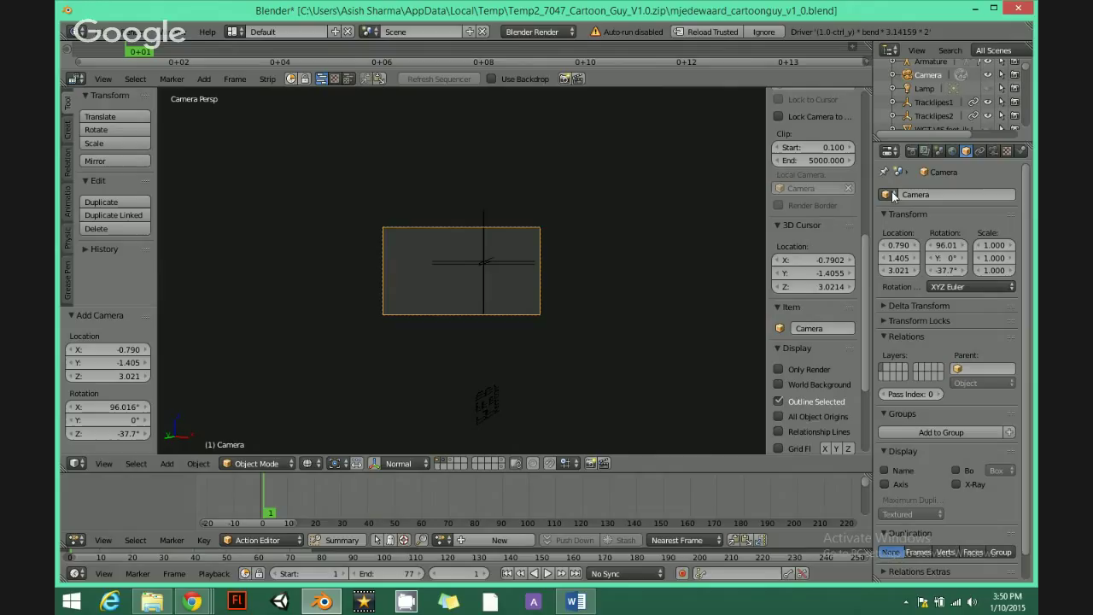
Set Mocap.MP4 as the Active Clip in Scene properties and start playback.
{"action": "left_click", "coordinate": [926, 151]}
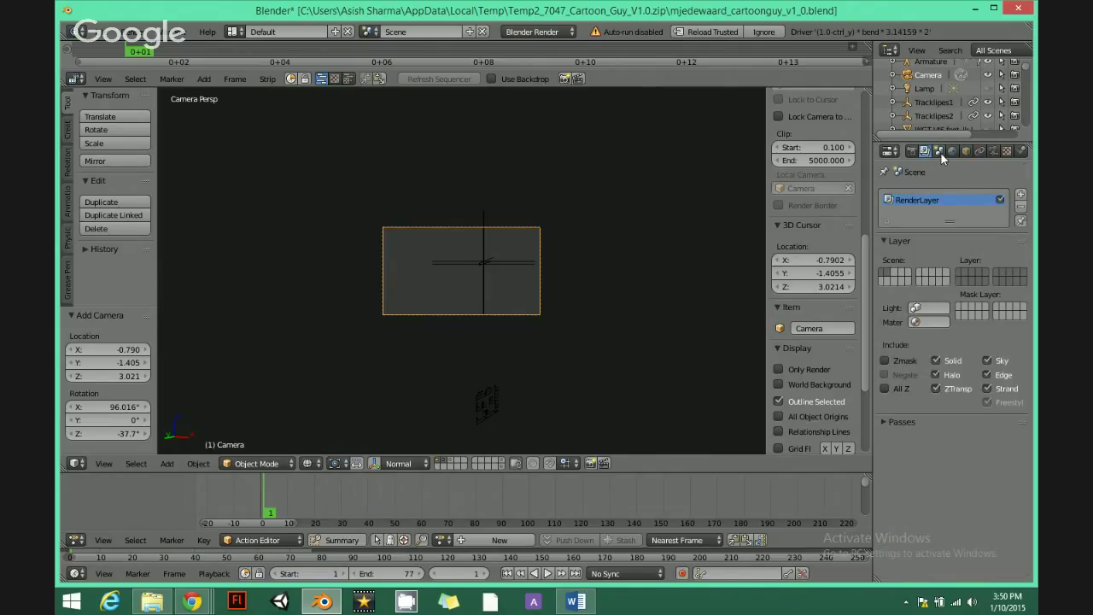
{"action": "left_click", "coordinate": [939, 152]}
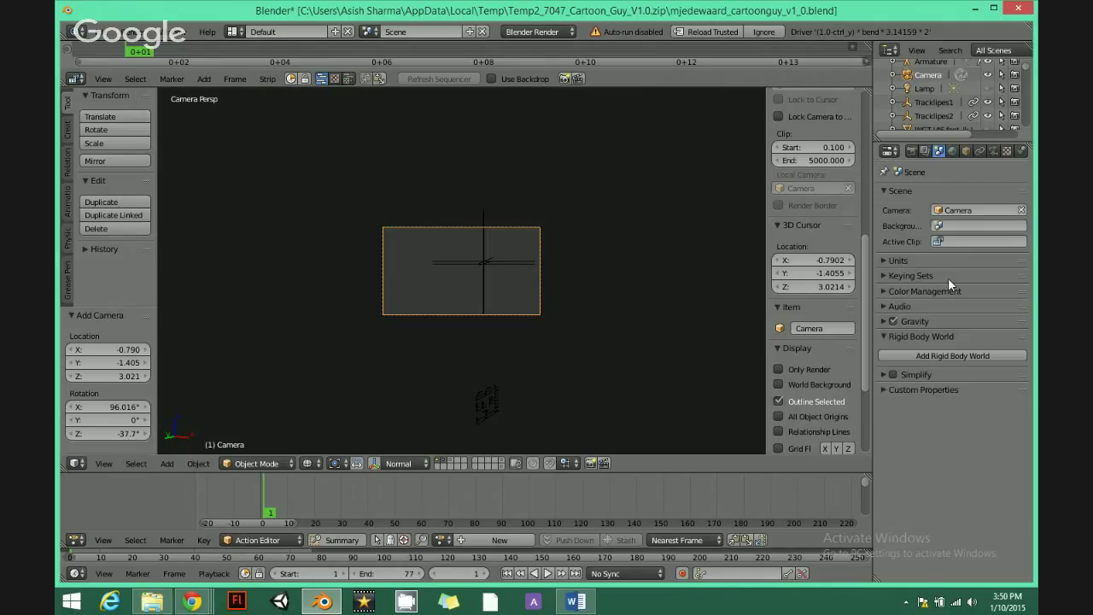
{"action": "left_click", "coordinate": [938, 242]}
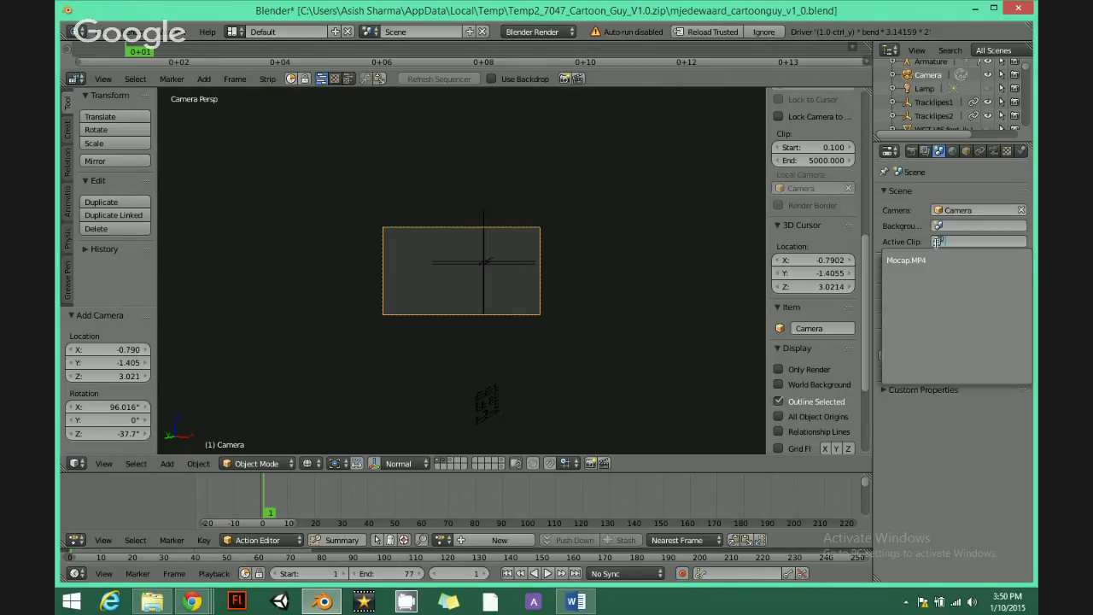
{"action": "left_click", "coordinate": [924, 260]}
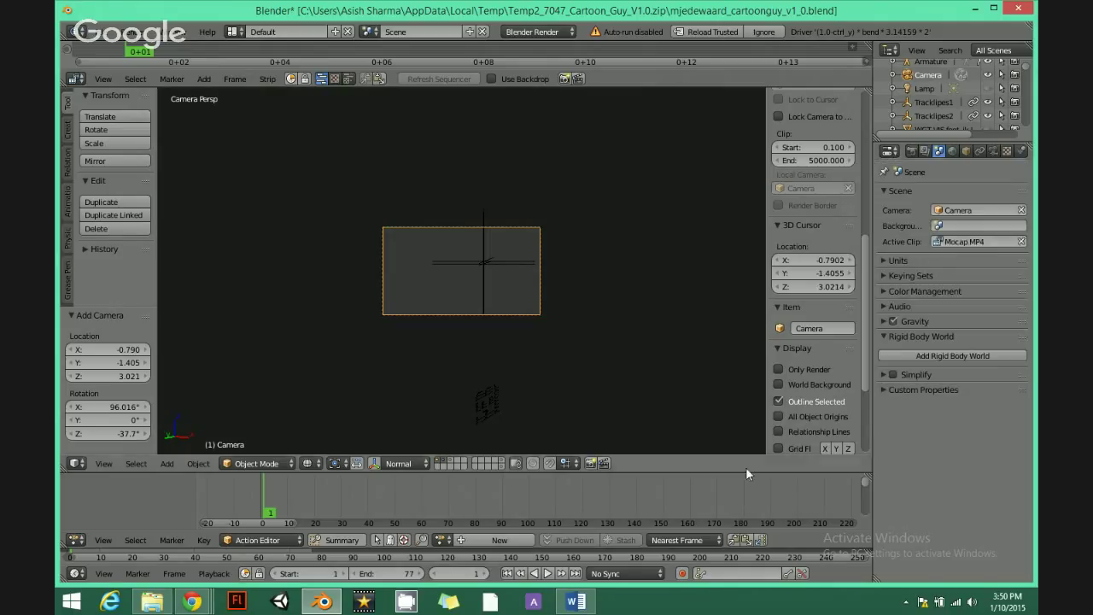
{"action": "left_click", "coordinate": [550, 573]}
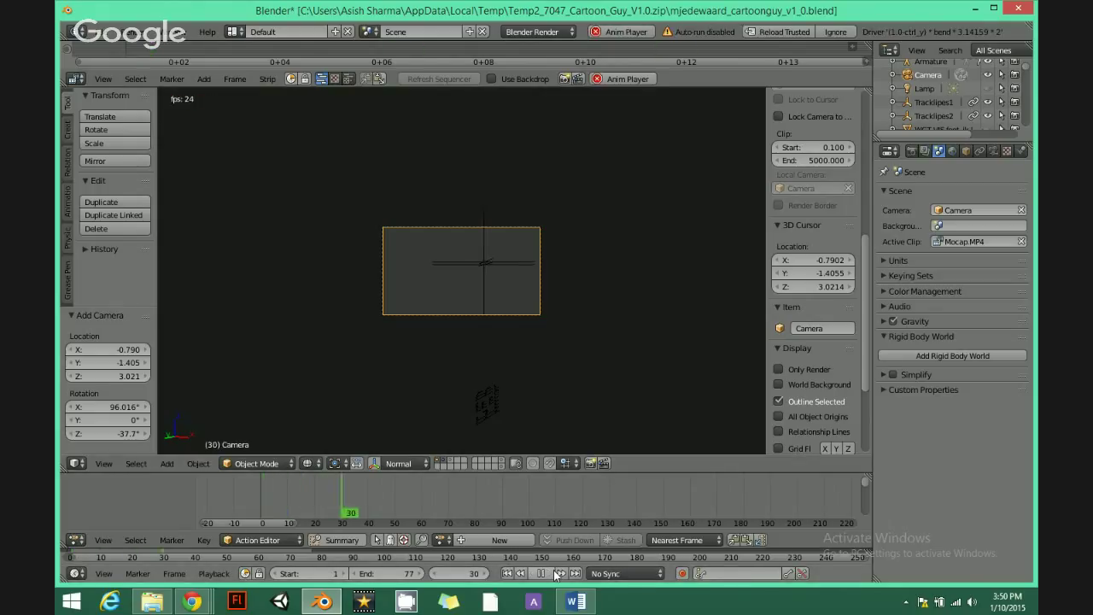
{"action": "scroll", "coordinate": [475, 232], "scroll_direction": "up", "scroll_amount": 5}
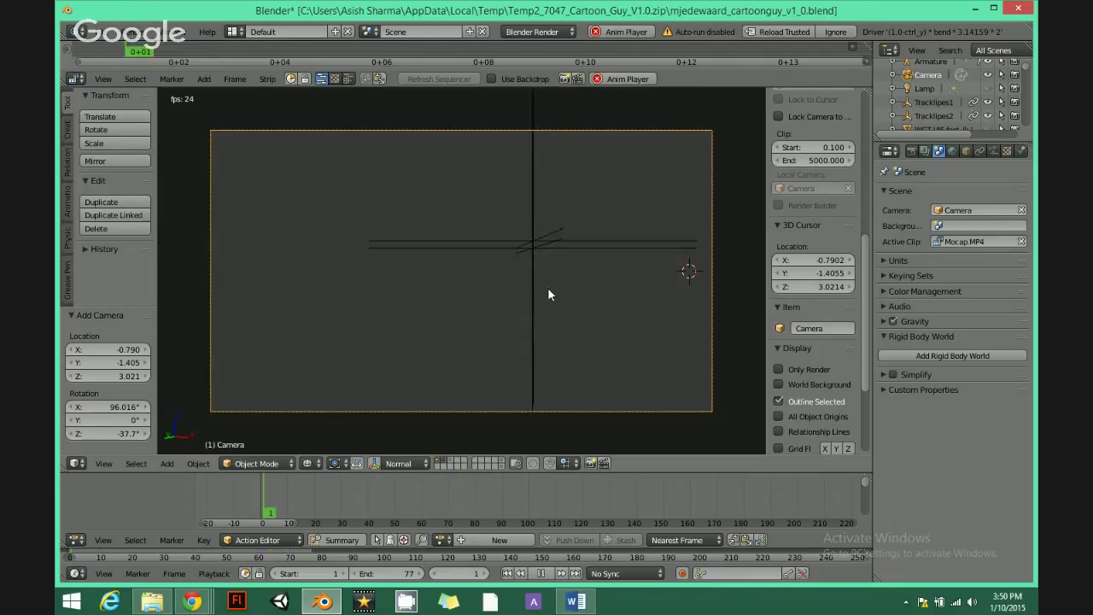
Stop playback, rewind to frame 1, and place the 3D cursor near the camera.
{"action": "left_click", "coordinate": [541, 573]}
{"action": "left_click", "coordinate": [506, 573]}
{"action": "scroll", "coordinate": [569, 212], "scroll_direction": "down", "scroll_amount": 3}
{"action": "middle_click_drag", "start_coordinate": [569, 213], "coordinate": [493, 219]}
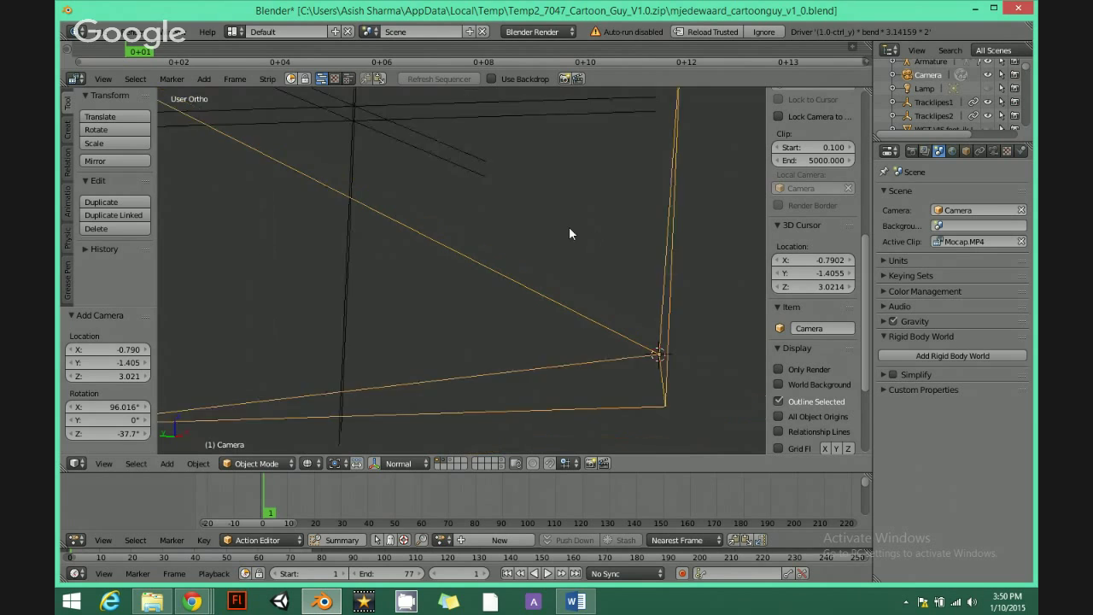
{"action": "scroll", "coordinate": [567, 230], "scroll_direction": "down", "scroll_amount": 3}
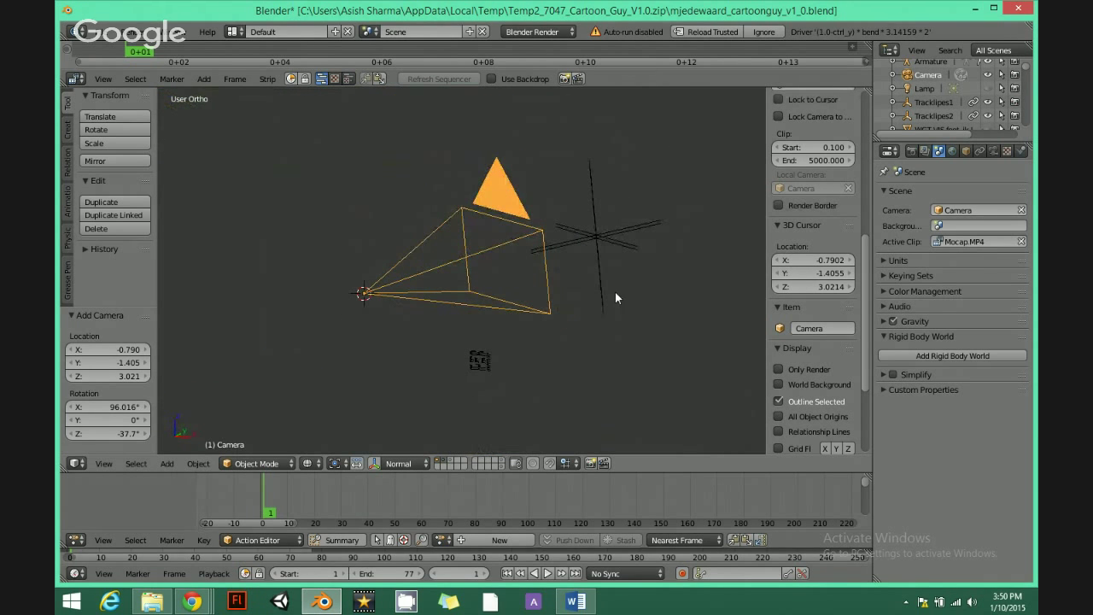
{"action": "scroll", "coordinate": [799, 371], "scroll_direction": "down", "scroll_amount": 2}
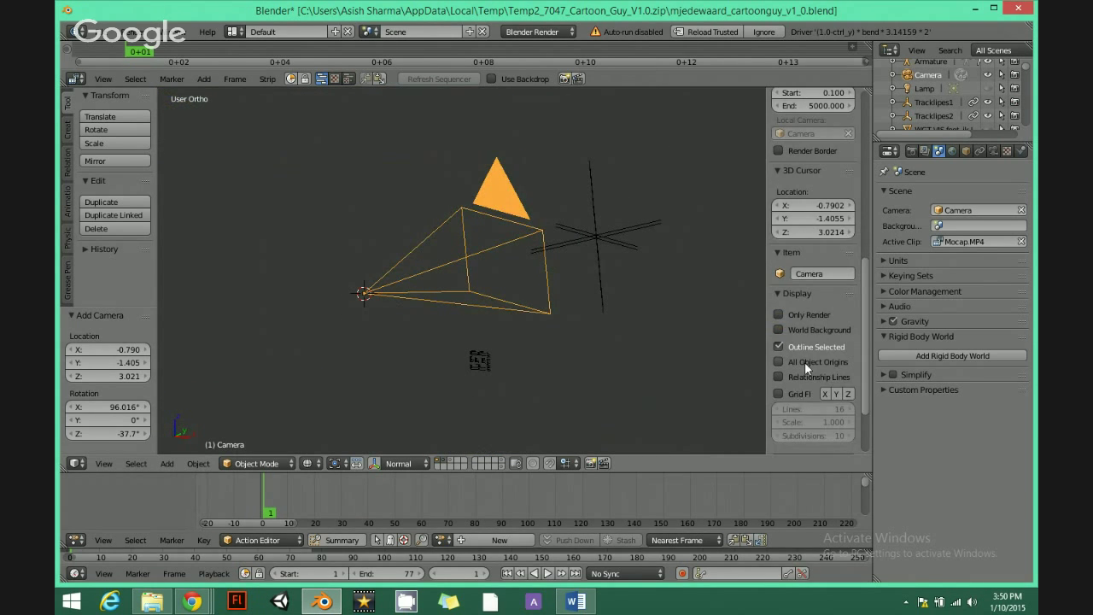
{"action": "scroll", "coordinate": [795, 352], "scroll_direction": "down", "scroll_amount": 2}
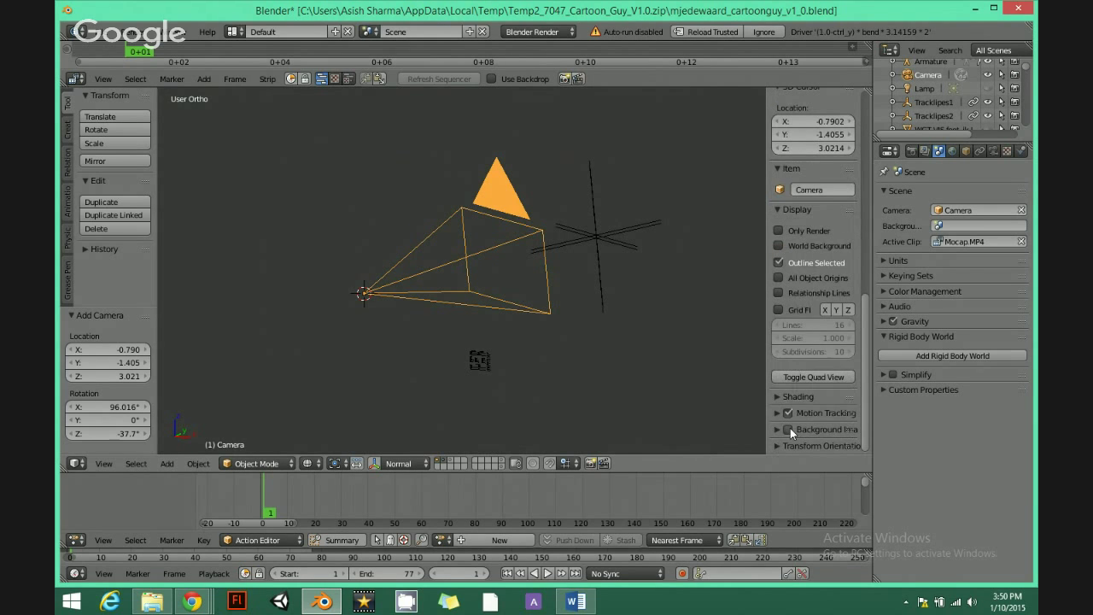
{"action": "scroll", "coordinate": [796, 301], "scroll_direction": "up", "scroll_amount": 3}
{"action": "left_click", "coordinate": [718, 327]}
{"action": "scroll", "coordinate": [797, 173], "scroll_direction": "up", "scroll_amount": 1}
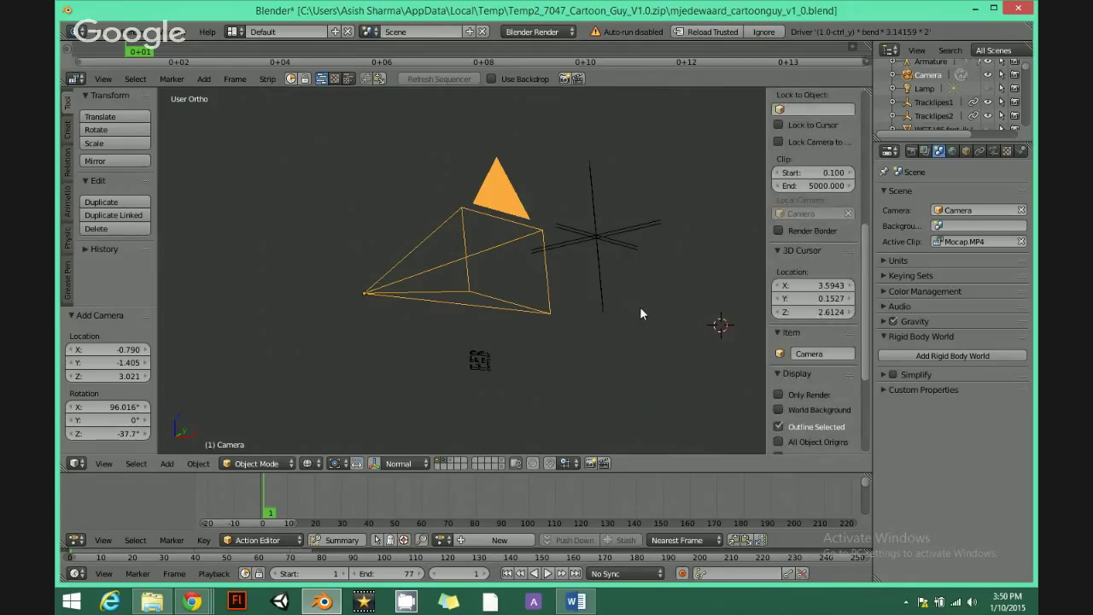
{"action": "left_click", "coordinate": [639, 307]}
Enable Background Images in the N panel with the Mocap.MP4 movie clip at 0.500 opacity.
{"action": "key", "text": "n"}
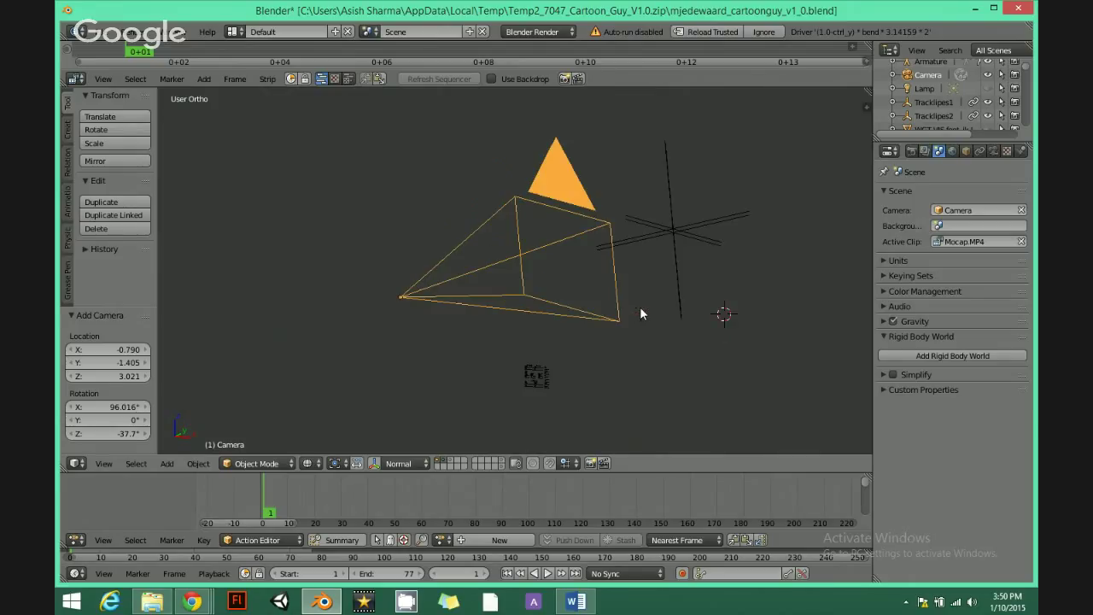
{"action": "key", "text": "n"}
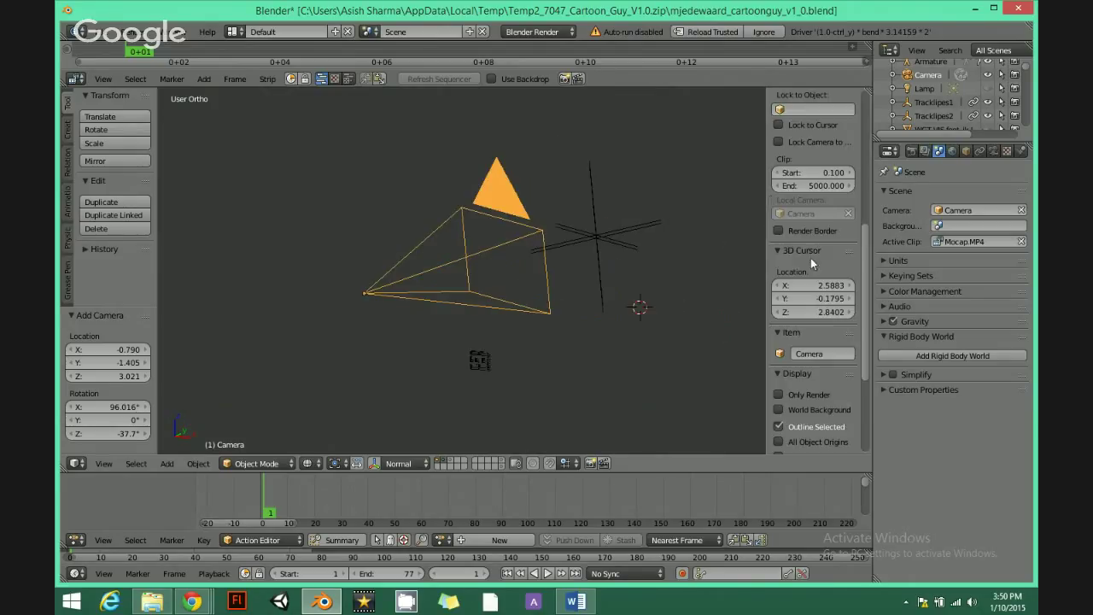
{"action": "scroll", "coordinate": [787, 234], "scroll_direction": "down", "scroll_amount": 5}
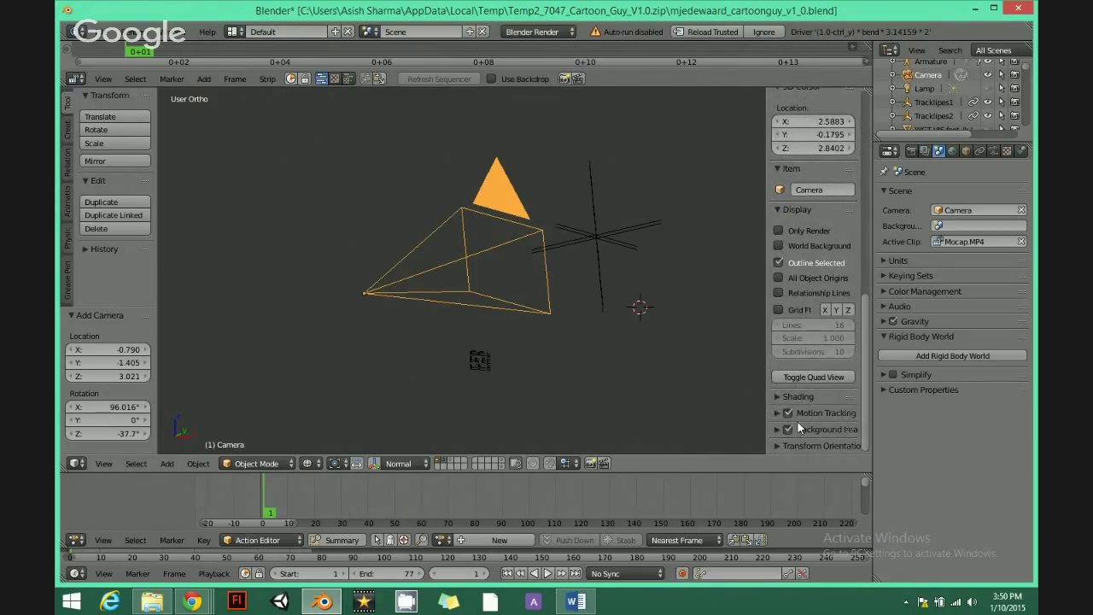
{"action": "left_click", "coordinate": [774, 427]}
{"action": "scroll", "coordinate": [811, 358], "scroll_direction": "down", "scroll_amount": 4}
{"action": "scroll", "coordinate": [813, 315], "scroll_direction": "down", "scroll_amount": 1}
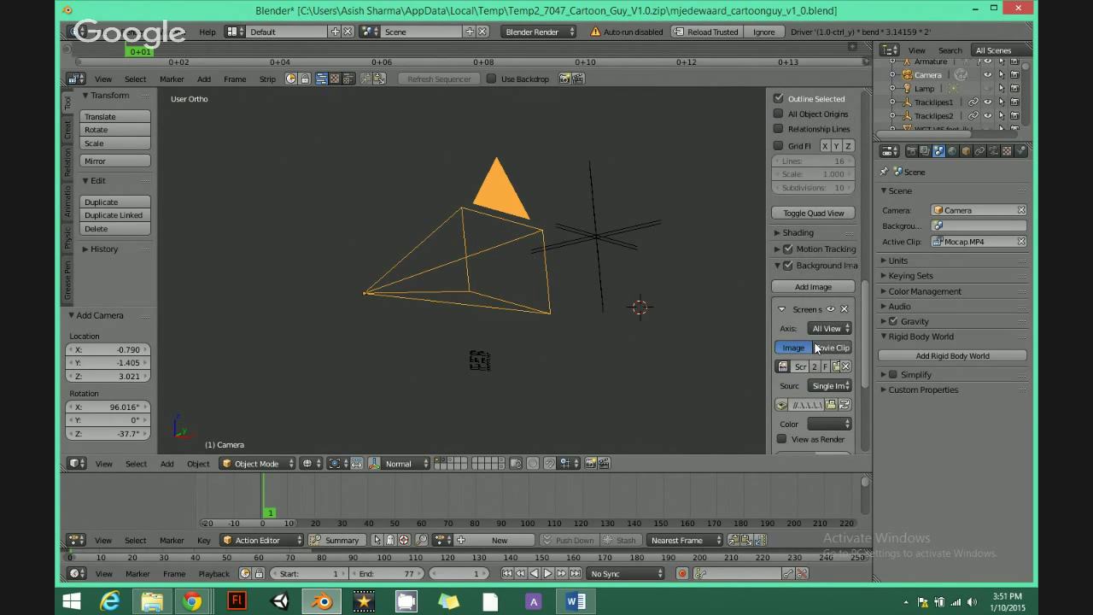
{"action": "left_click", "coordinate": [829, 348]}
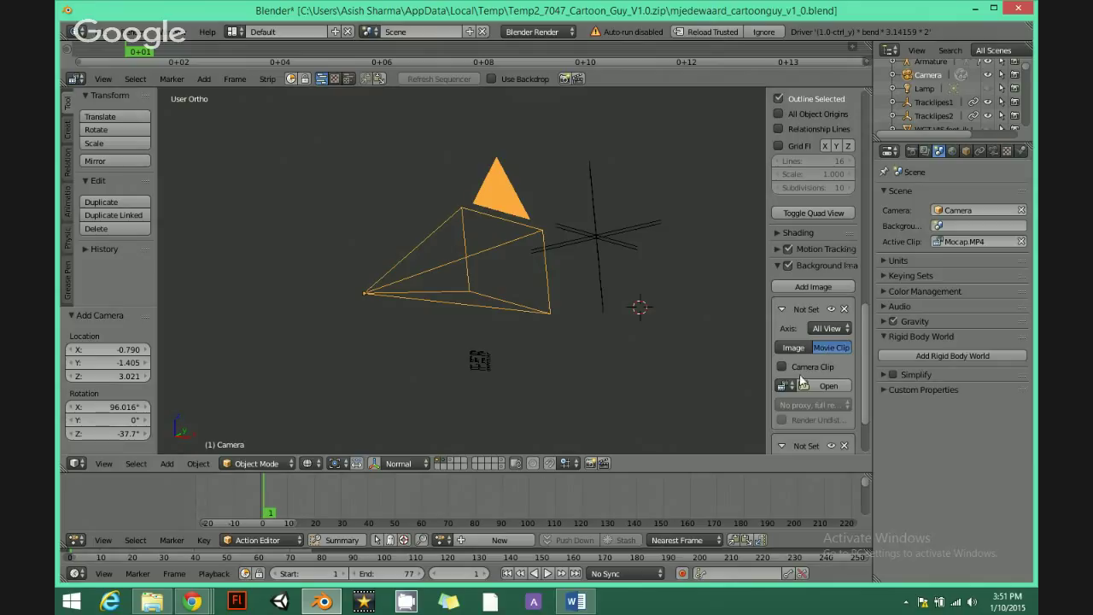
{"action": "scroll", "coordinate": [790, 369], "scroll_direction": "down", "scroll_amount": 1}
{"action": "left_click", "coordinate": [784, 358]}
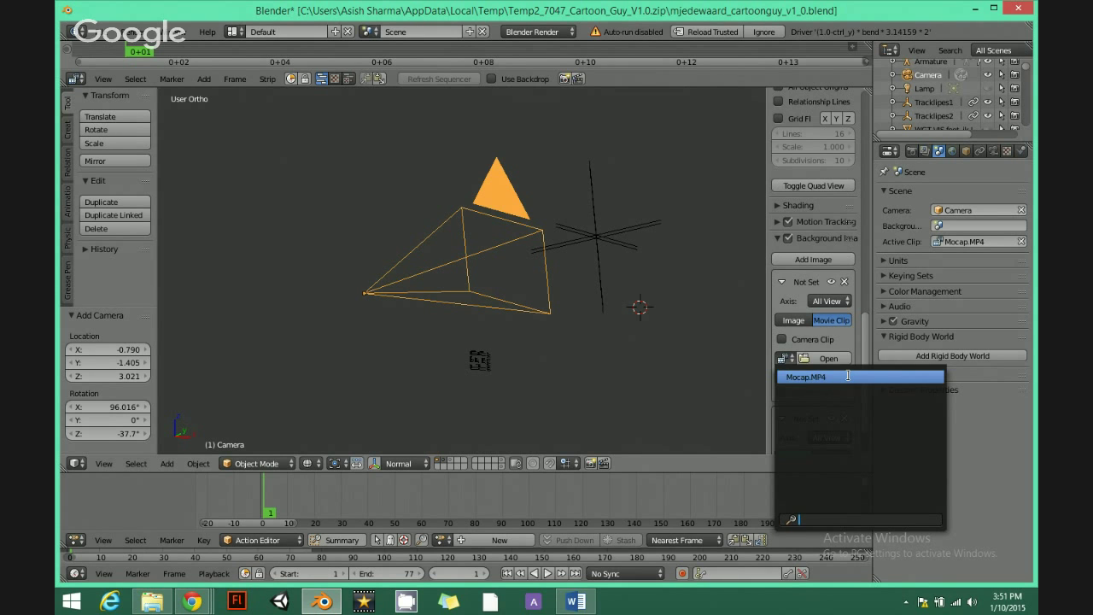
{"action": "left_click", "coordinate": [848, 376]}
{"action": "scroll", "coordinate": [804, 360], "scroll_direction": "down", "scroll_amount": 5}
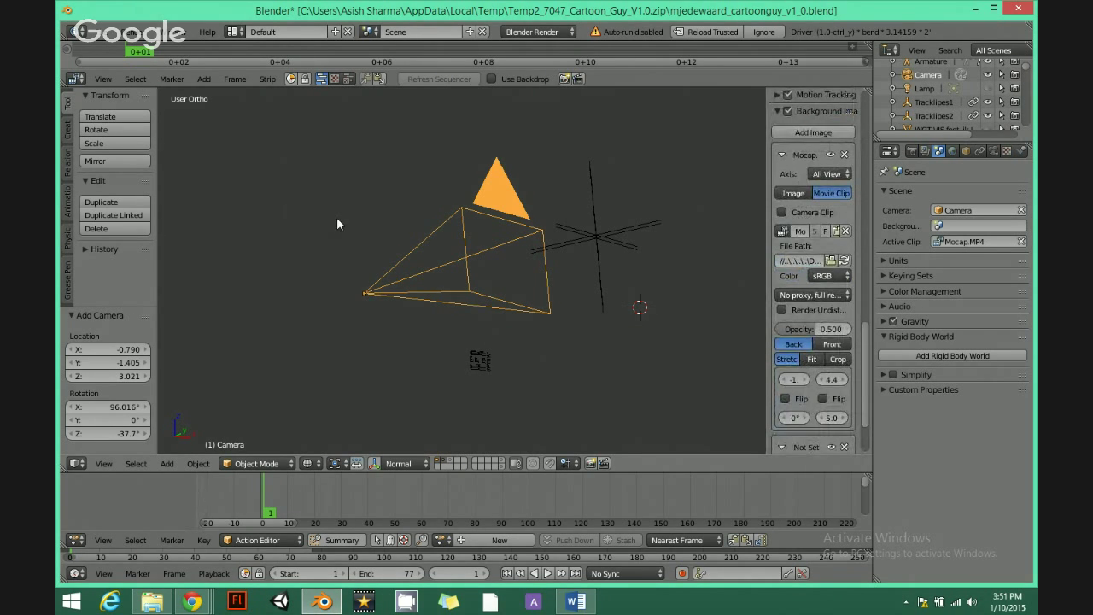
In camera view, raise the background opacity to 1.0.
{"action": "key", "text": "KP_0"}
{"action": "scroll", "coordinate": [566, 289], "scroll_direction": "up", "scroll_amount": 5}
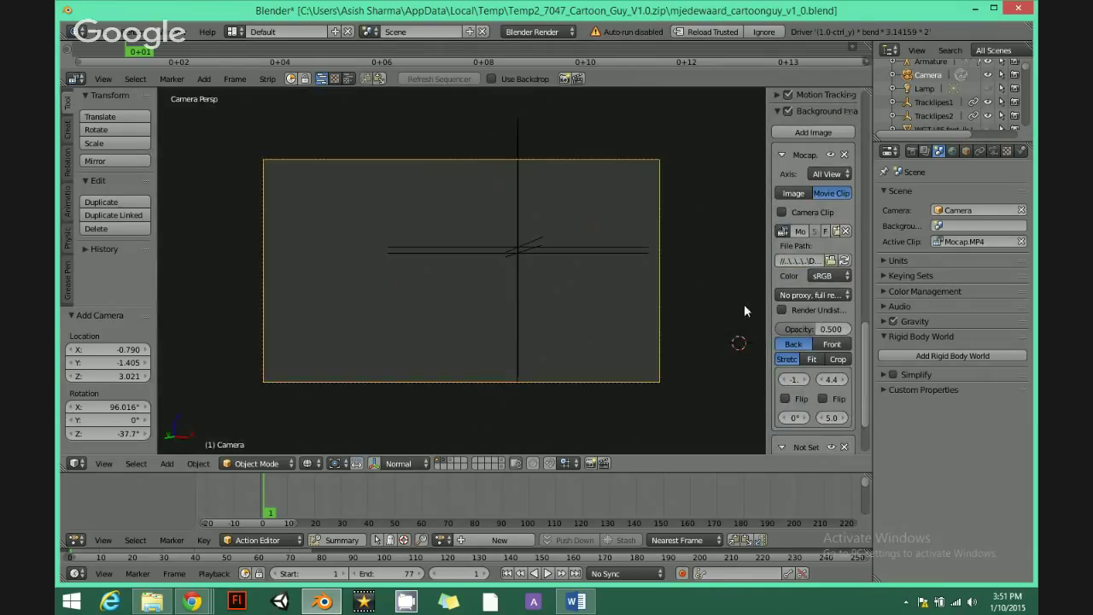
{"action": "scroll", "coordinate": [805, 338], "scroll_direction": "down", "scroll_amount": 3}
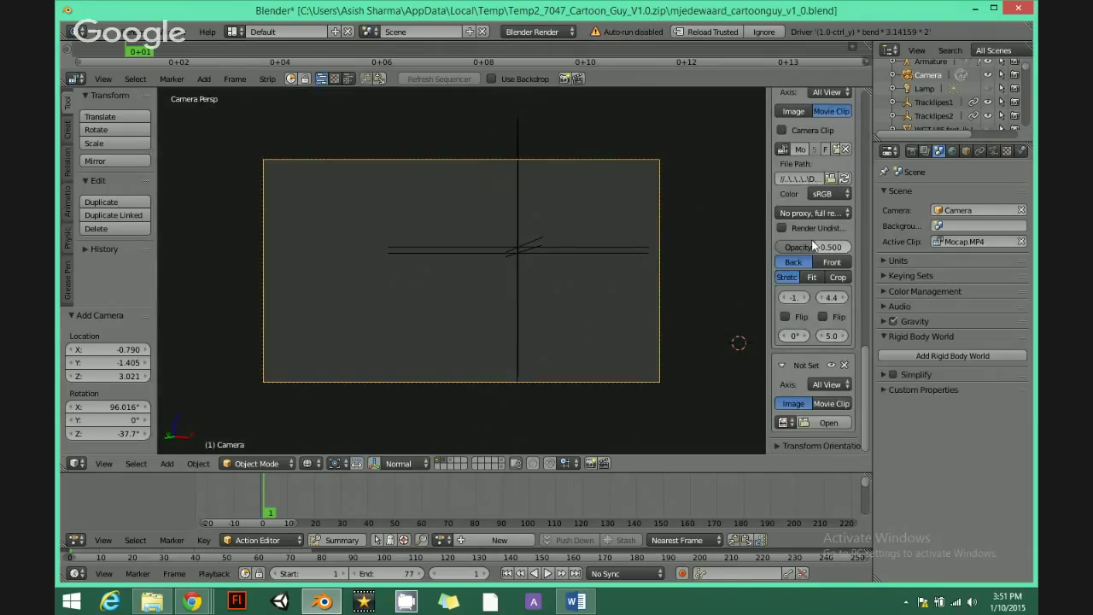
{"action": "left_click_drag", "start_coordinate": [815, 246], "coordinate": [852, 247]}
{"action": "left_click", "coordinate": [846, 246]}
{"action": "type", "text": "1.0"}
{"action": "key", "text": "Return"}
Choose Mocap.MP4 in the background clip browser and set the second background to Movie Clip.
{"action": "middle_click_drag", "start_coordinate": [612, 183], "coordinate": [470, 302]}
{"action": "scroll", "coordinate": [450, 252], "scroll_direction": "down", "scroll_amount": 5}
{"action": "scroll", "coordinate": [471, 294], "scroll_direction": "up", "scroll_amount": 5}
{"action": "middle_click_drag", "start_coordinate": [547, 299], "coordinate": [400, 287]}
{"action": "scroll", "coordinate": [580, 192], "scroll_direction": "down", "scroll_amount": 4}
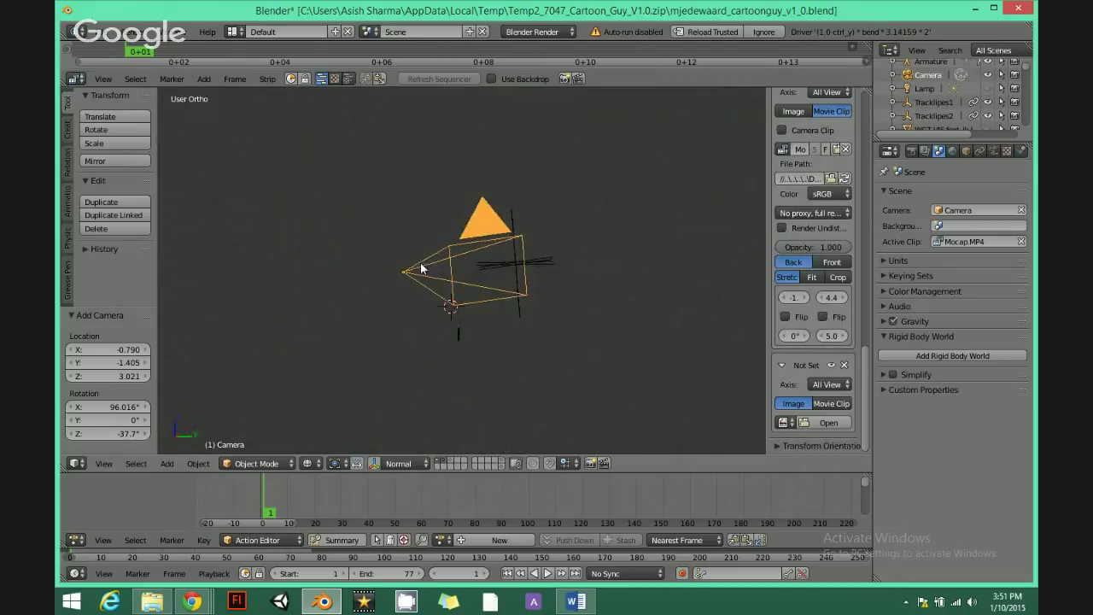
{"action": "key", "text": "KP_0"}
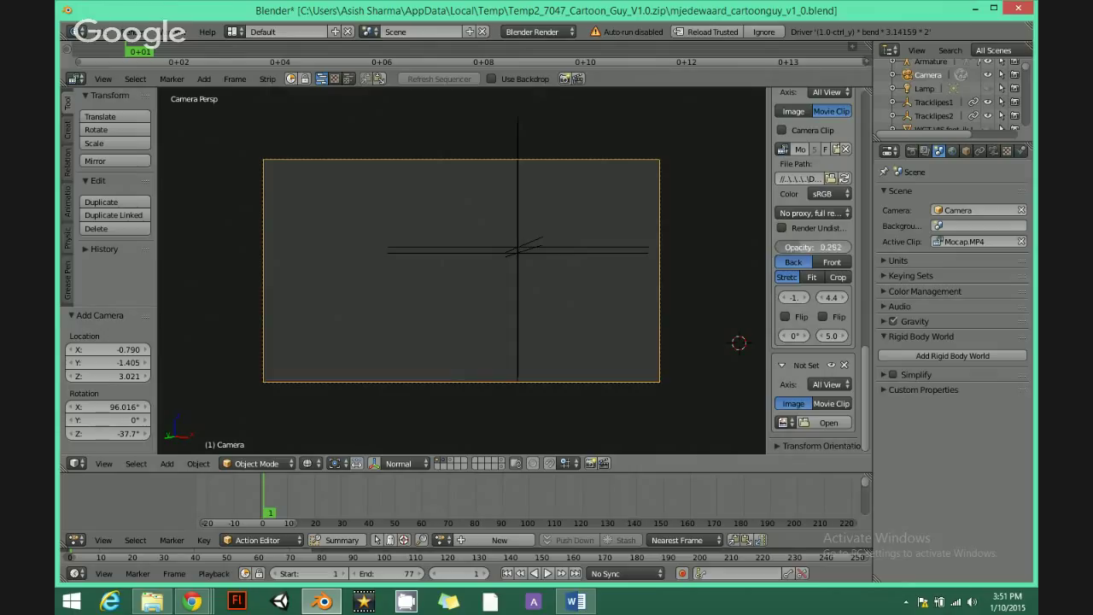
{"action": "left_click", "coordinate": [783, 149]}
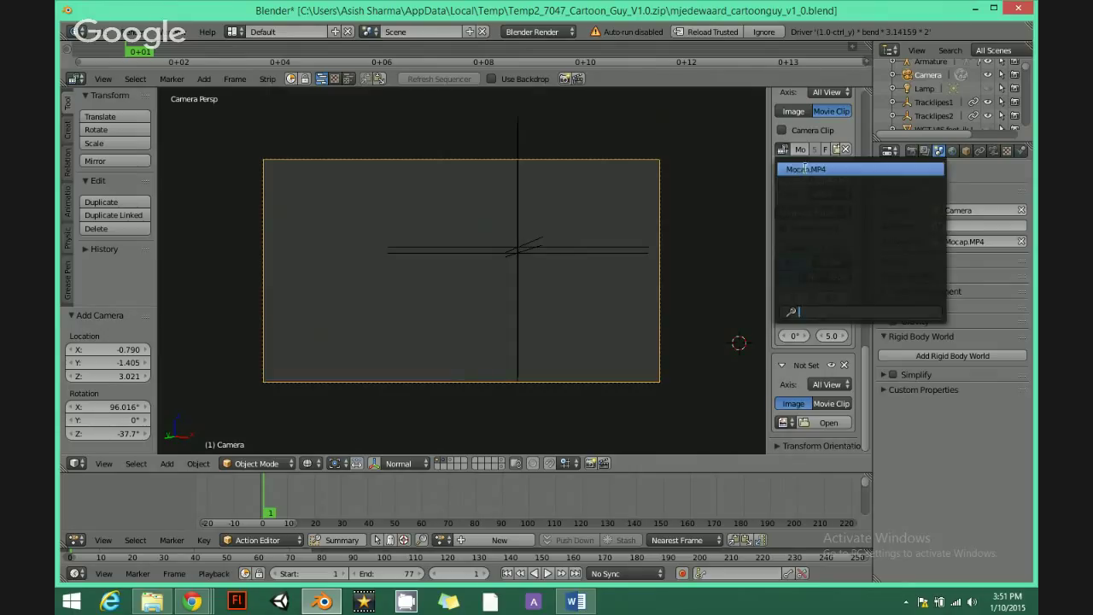
{"action": "left_click", "coordinate": [804, 168]}
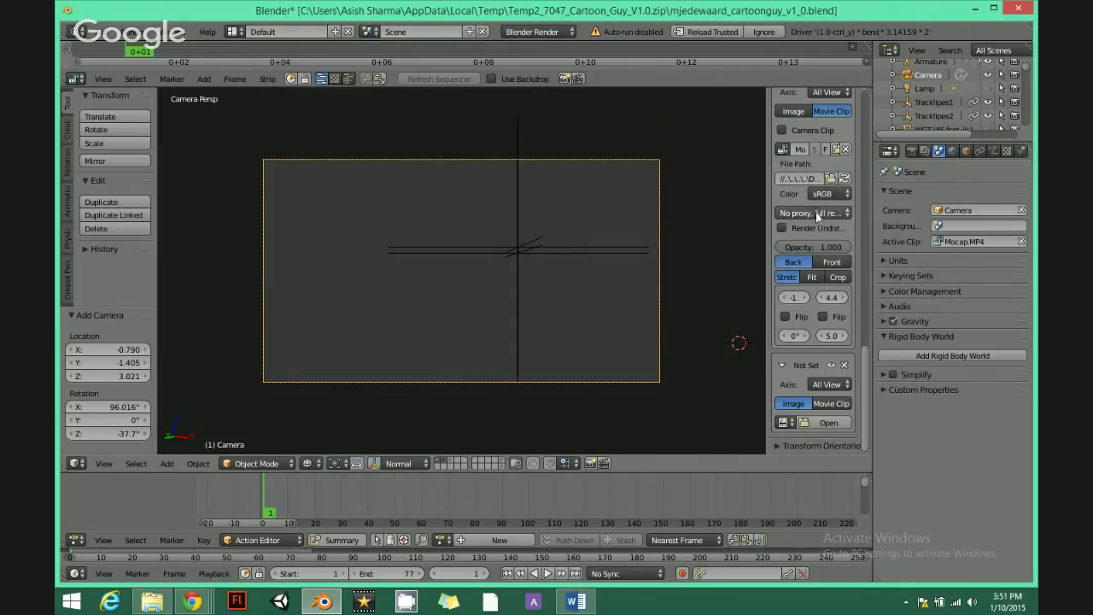
{"action": "left_click", "coordinate": [838, 403]}
{"action": "left_click", "coordinate": [835, 405]}
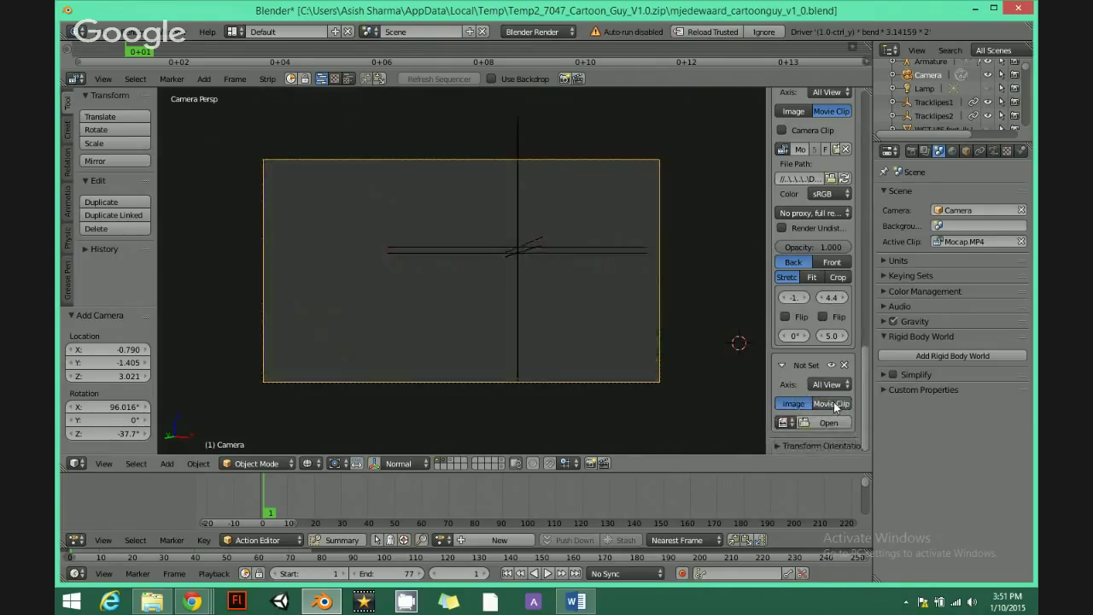
{"action": "left_click", "coordinate": [835, 403]}
{"action": "scroll", "coordinate": [586, 276], "scroll_direction": "down", "scroll_amount": 7}
{"action": "scroll", "coordinate": [544, 268], "scroll_direction": "up", "scroll_amount": 10}
{"action": "scroll", "coordinate": [563, 279], "scroll_direction": "down", "scroll_amount": 3}
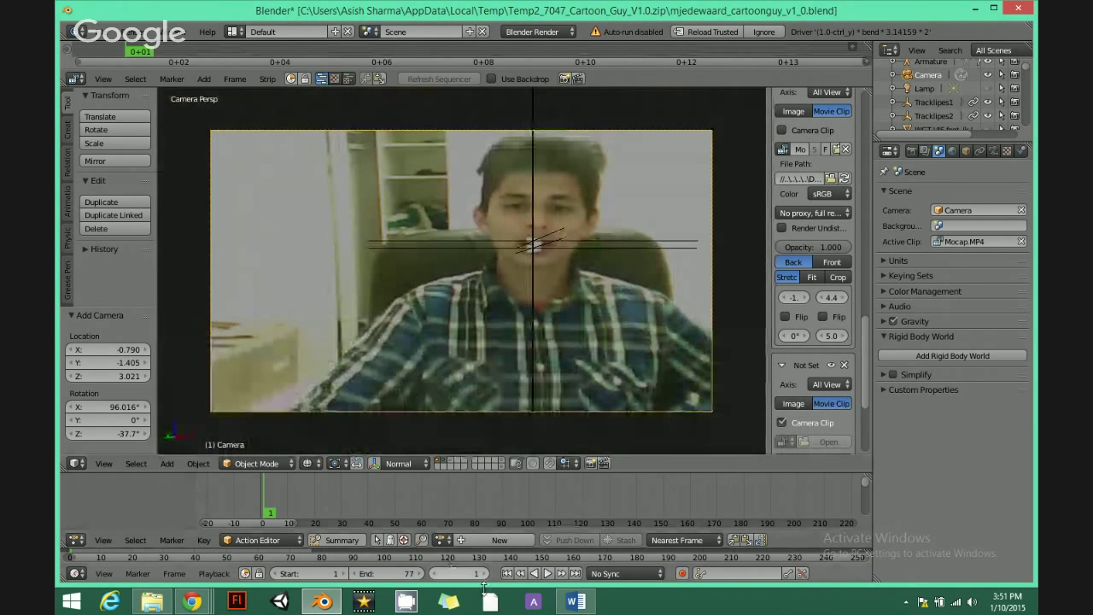
{"action": "left_click", "coordinate": [548, 573]}
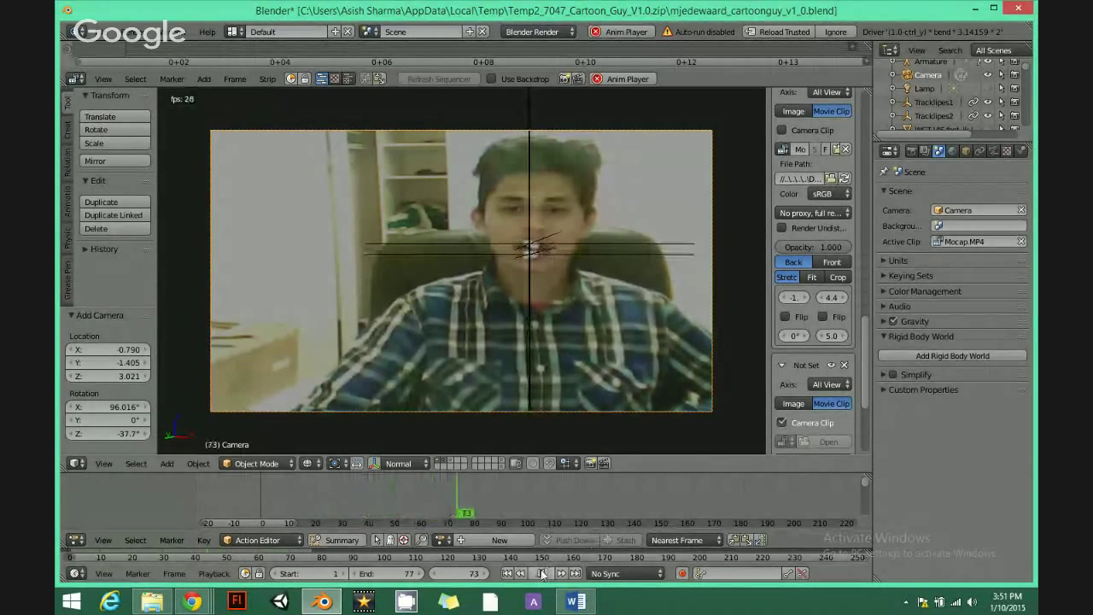
{"action": "key", "text": "Escape"}
{"action": "middle_click_drag", "start_coordinate": [615, 318], "coordinate": [478, 376]}
{"action": "scroll", "coordinate": [601, 275], "scroll_direction": "down", "scroll_amount": 3}
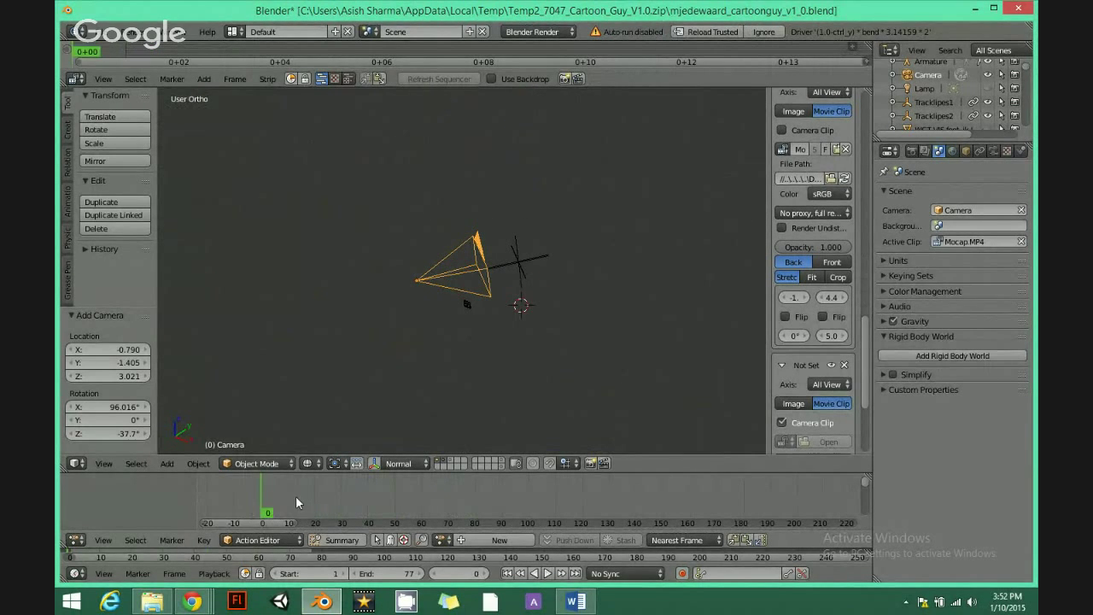
Scrub the timeline and set the current frame back to 1.
{"action": "left_click_drag", "start_coordinate": [376, 507], "coordinate": [263, 509]}
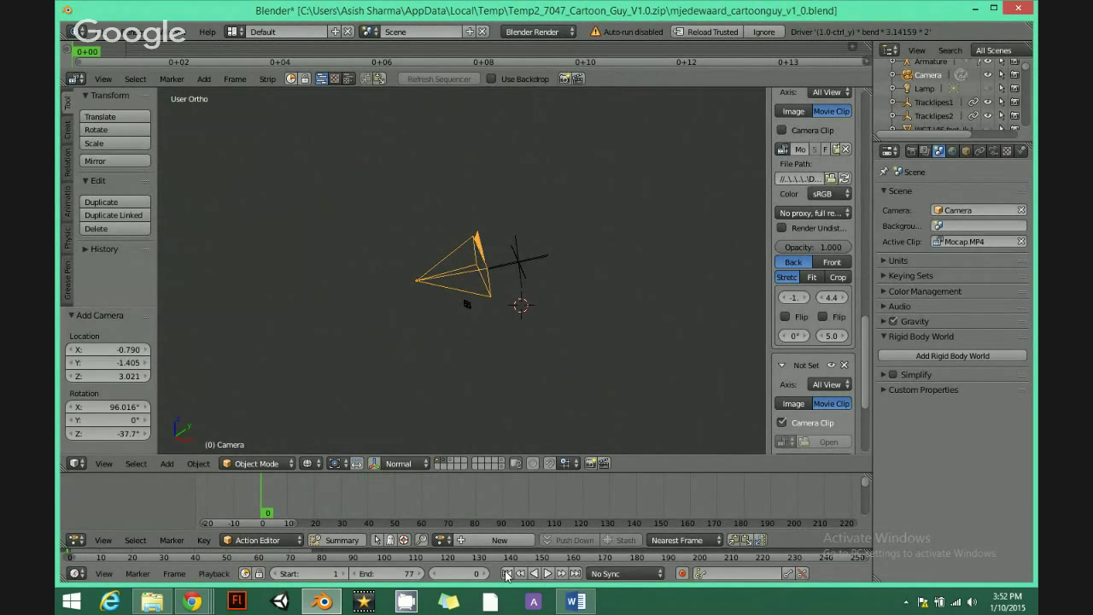
{"action": "left_click", "coordinate": [508, 573]}
{"action": "scroll", "coordinate": [931, 94], "scroll_direction": "up", "scroll_amount": 2}
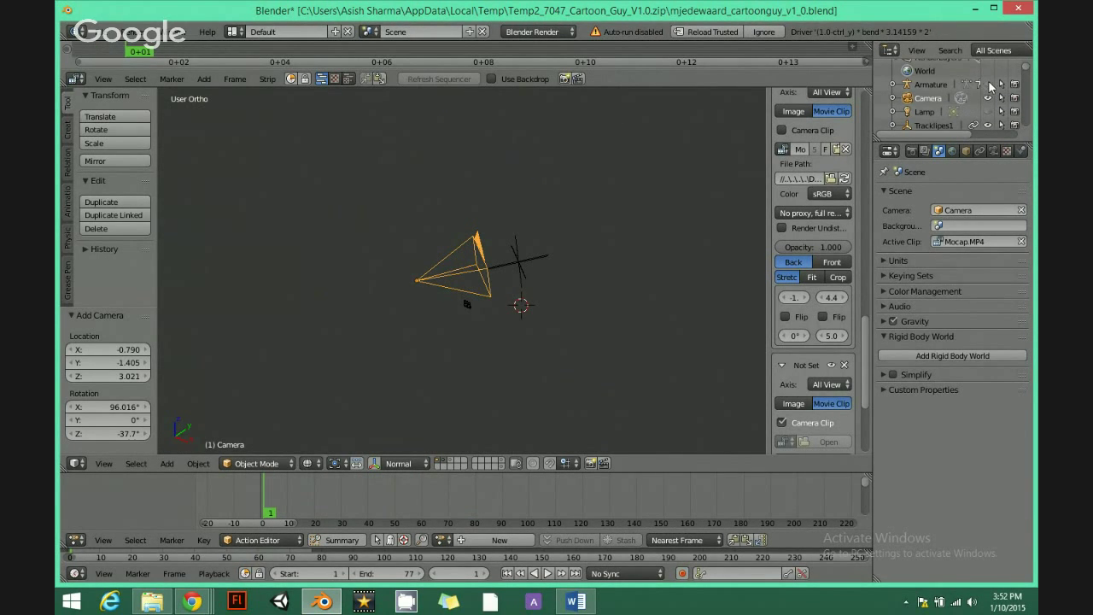
{"action": "middle_click_drag", "start_coordinate": [626, 162], "coordinate": [571, 183]}
{"action": "scroll", "coordinate": [590, 159], "scroll_direction": "up", "scroll_amount": 4}
{"action": "scroll", "coordinate": [571, 183], "scroll_direction": "down", "scroll_amount": 3}
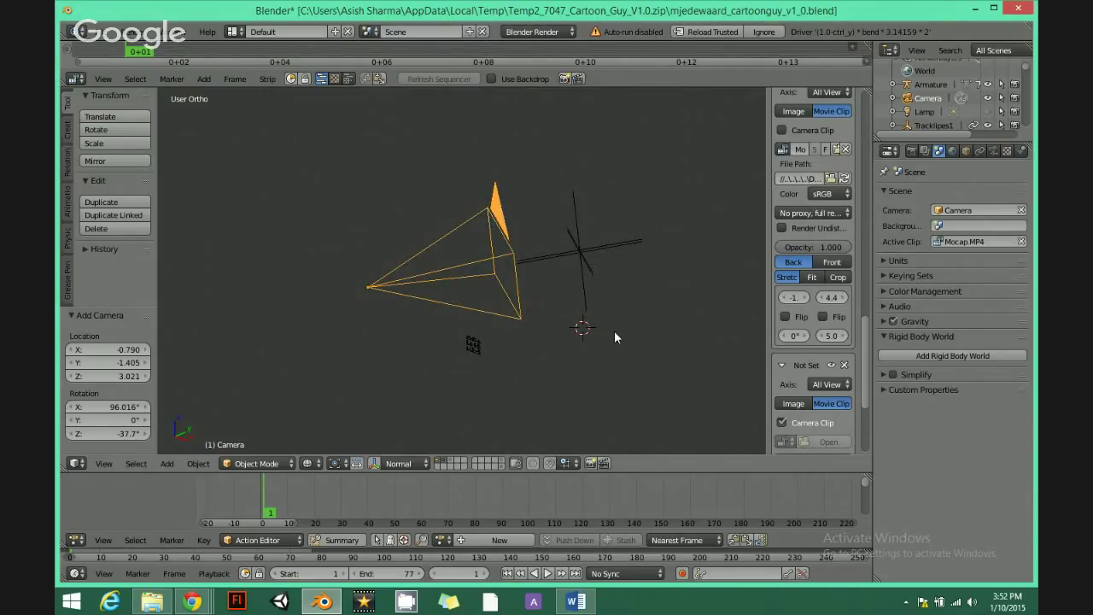
Hide and unhide the camera with H and Alt+H, then view it from the side.
{"action": "key", "text": "h"}
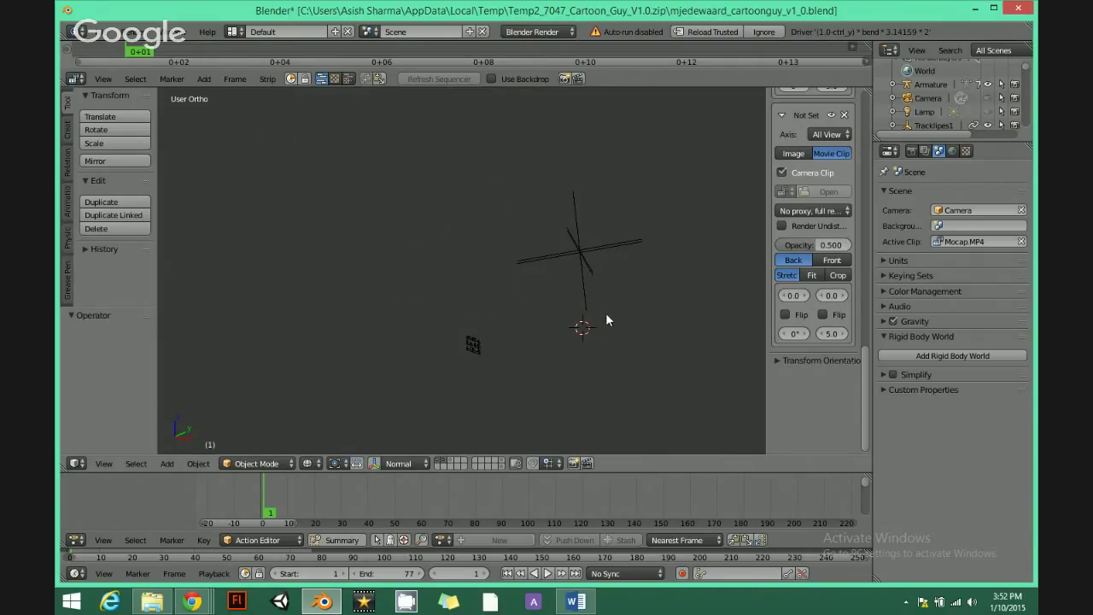
{"action": "key", "text": "alt+h"}
{"action": "middle_click_drag", "start_coordinate": [606, 312], "coordinate": [439, 269]}
{"action": "scroll", "coordinate": [958, 98], "scroll_direction": "down", "scroll_amount": 10}
{"action": "scroll", "coordinate": [956, 106], "scroll_direction": "down", "scroll_amount": 10}
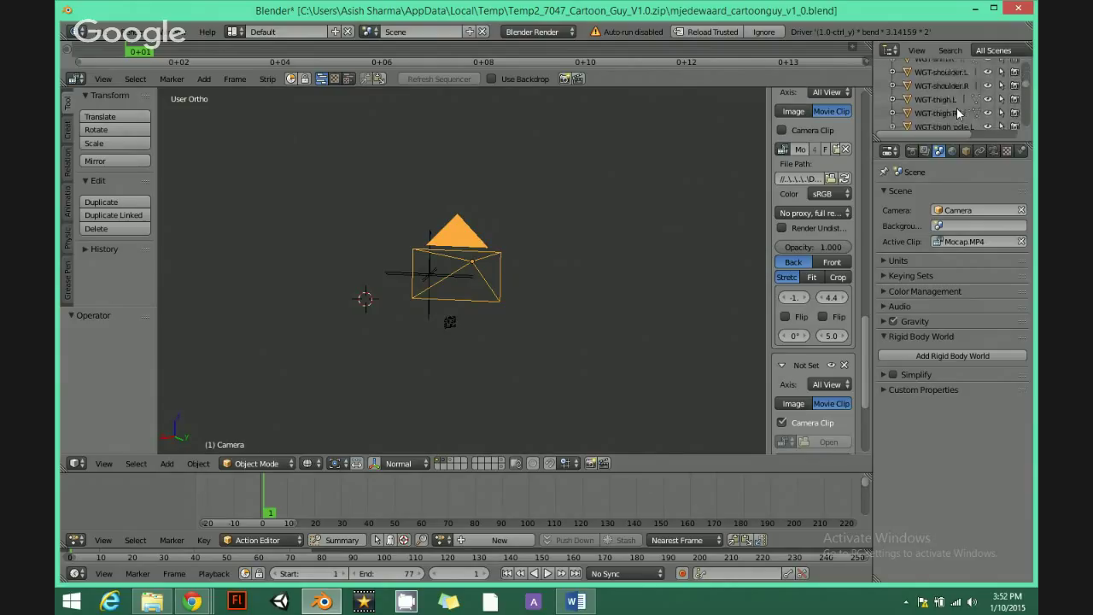
{"action": "left_click_drag", "start_coordinate": [1029, 88], "coordinate": [1025, 139]}
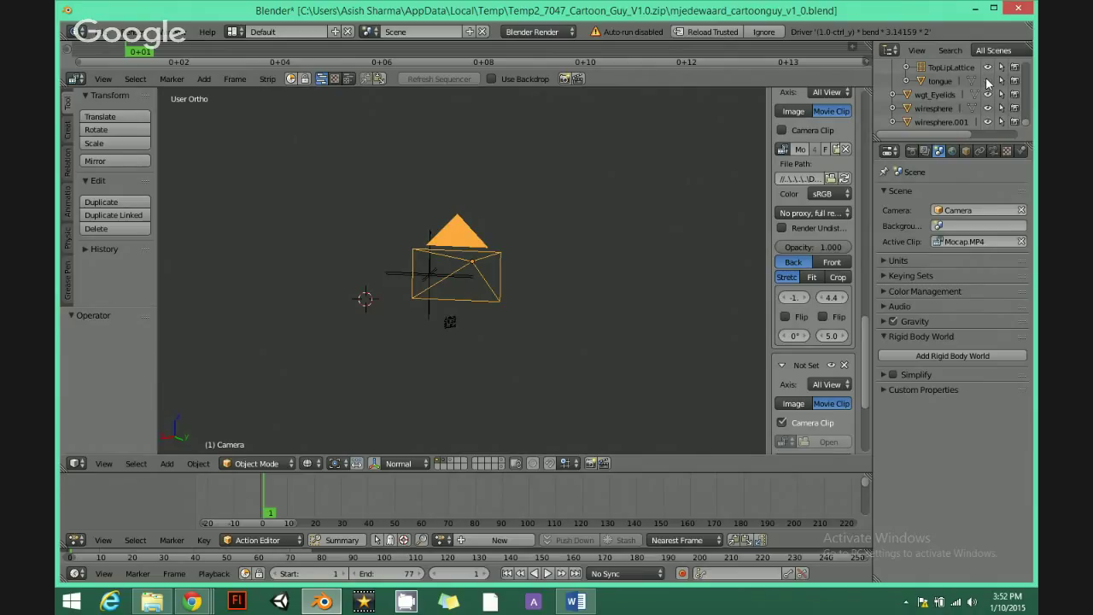
{"action": "scroll", "coordinate": [541, 183], "scroll_direction": "down", "scroll_amount": 3}
{"action": "middle_click_drag", "start_coordinate": [541, 183], "coordinate": [342, 259]}
{"action": "scroll", "coordinate": [381, 198], "scroll_direction": "up", "scroll_amount": 8}
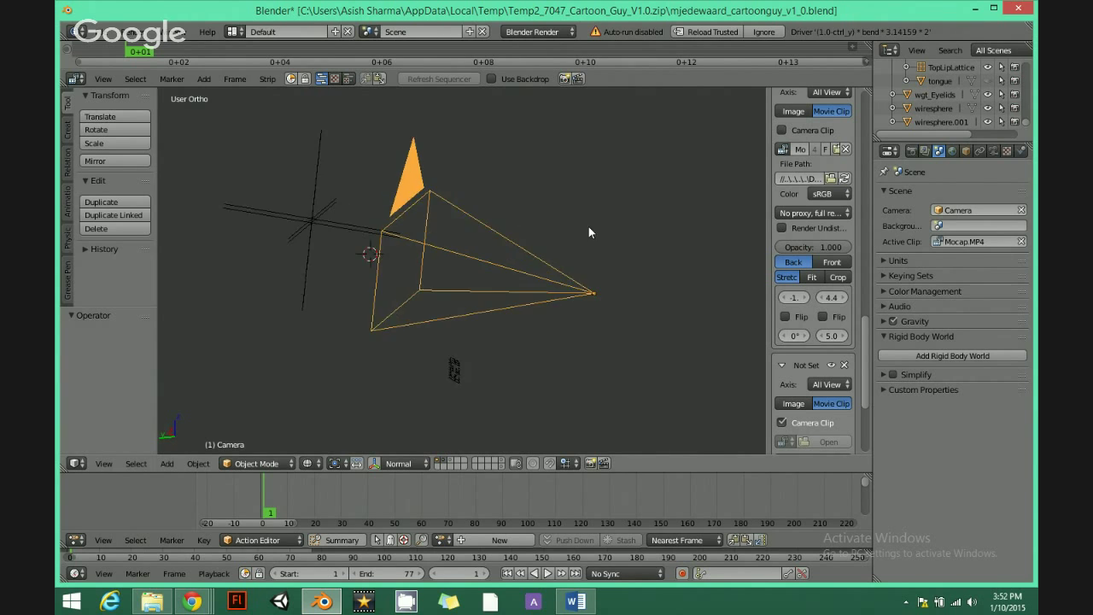
Look through the camera at the mocap clip with its lip-marker lines.
{"action": "key", "text": "KP_0"}
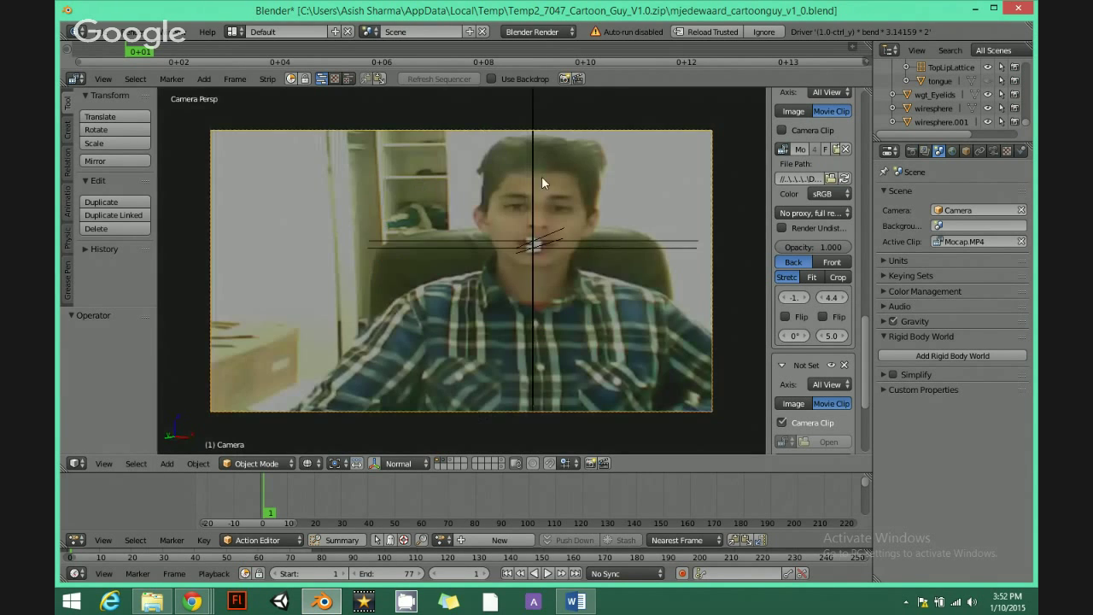
{"action": "scroll", "coordinate": [508, 253], "scroll_direction": "up", "scroll_amount": 4}
{"action": "middle_click_drag", "start_coordinate": [512, 247], "coordinate": [484, 257]}
{"action": "key", "text": "KP_0"}
{"action": "scroll", "coordinate": [641, 205], "scroll_direction": "up", "scroll_amount": 5}
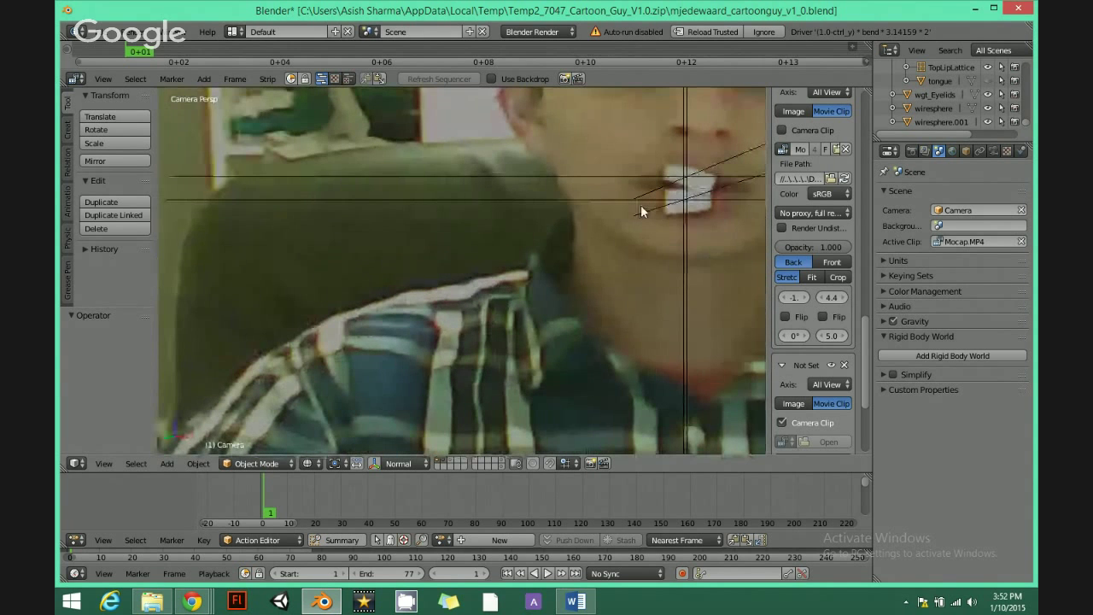
{"action": "scroll", "coordinate": [640, 205], "scroll_direction": "down", "scroll_amount": 4}
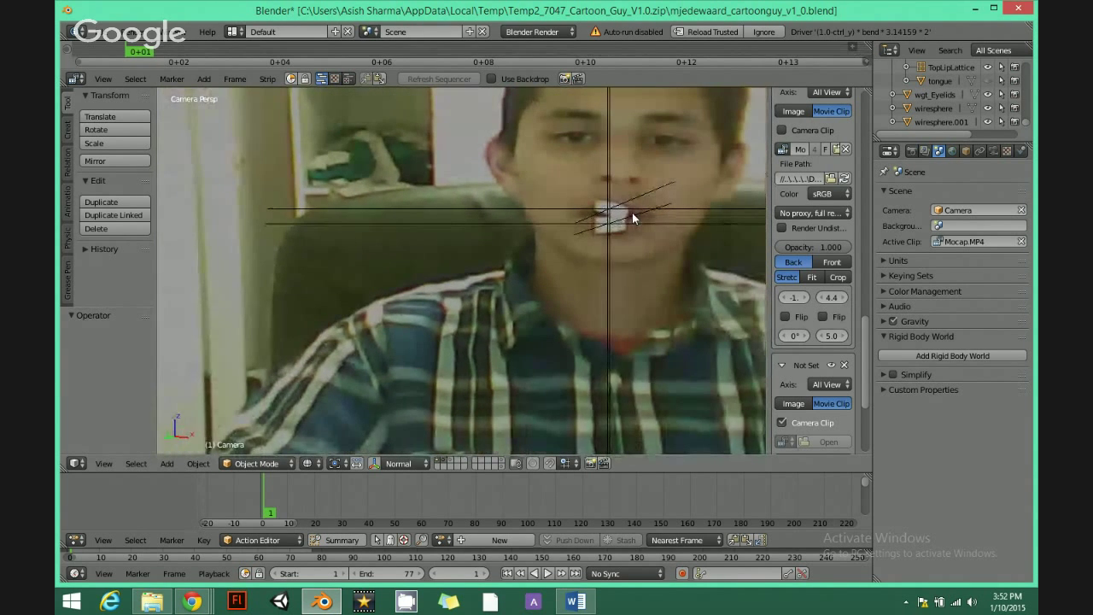
{"action": "scroll", "coordinate": [455, 265], "scroll_direction": "up", "scroll_amount": 3}
Zoom in on the mouth and play the clip, stopping at frame 4.
{"action": "middle_click_drag", "start_coordinate": [446, 264], "coordinate": [482, 300], "text": "shift"}
{"action": "scroll", "coordinate": [512, 250], "scroll_direction": "up", "scroll_amount": 2}
{"action": "scroll", "coordinate": [518, 253], "scroll_direction": "up", "scroll_amount": 2}
{"action": "scroll", "coordinate": [482, 304], "scroll_direction": "up", "scroll_amount": 3}
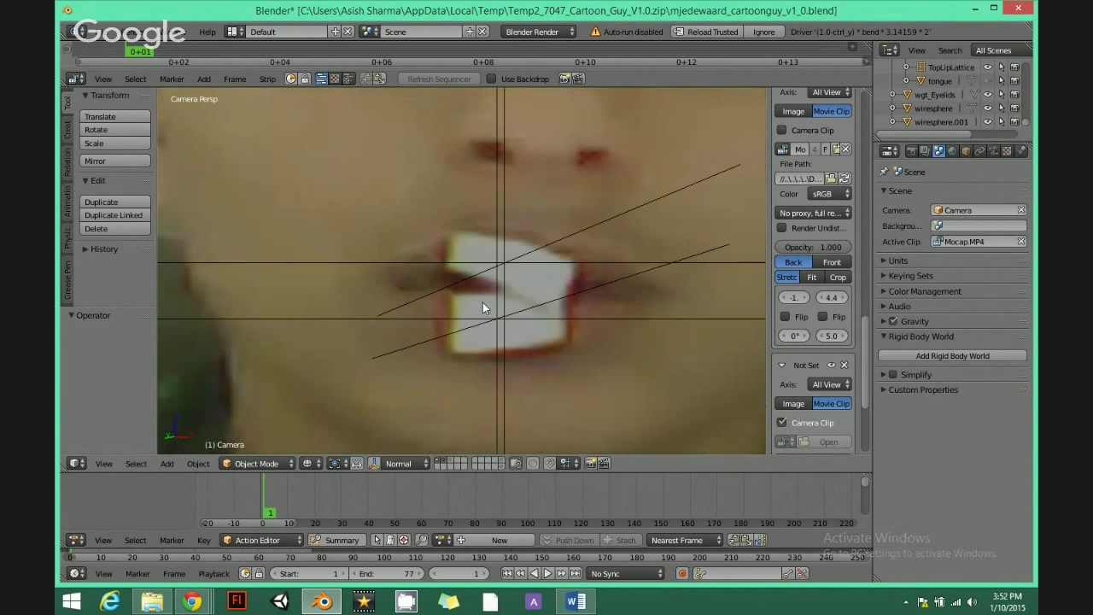
{"action": "left_click", "coordinate": [548, 573]}
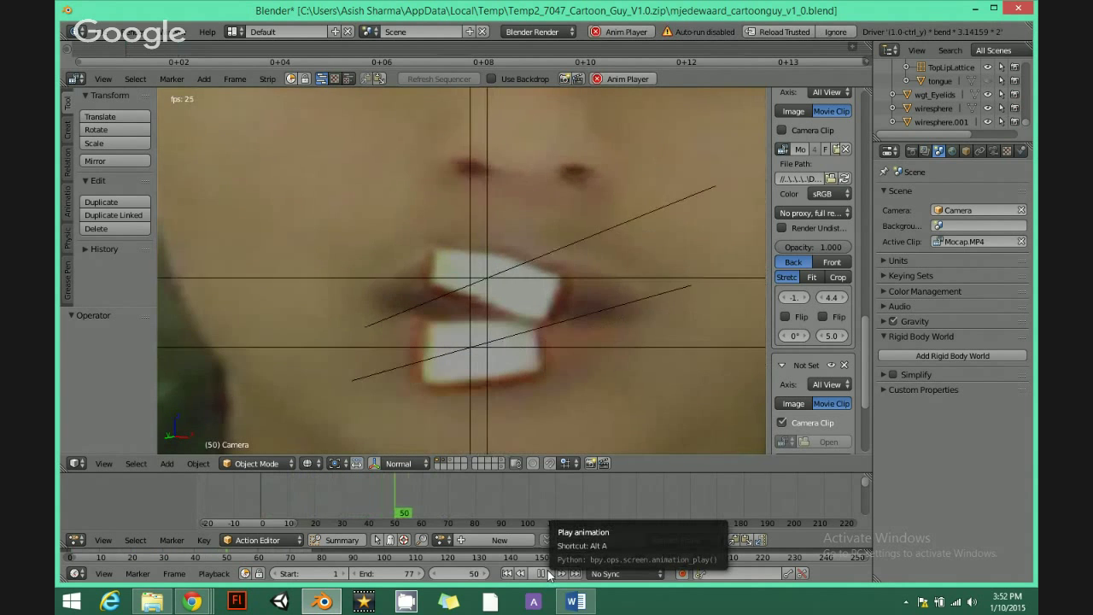
{"action": "left_click", "coordinate": [546, 574]}
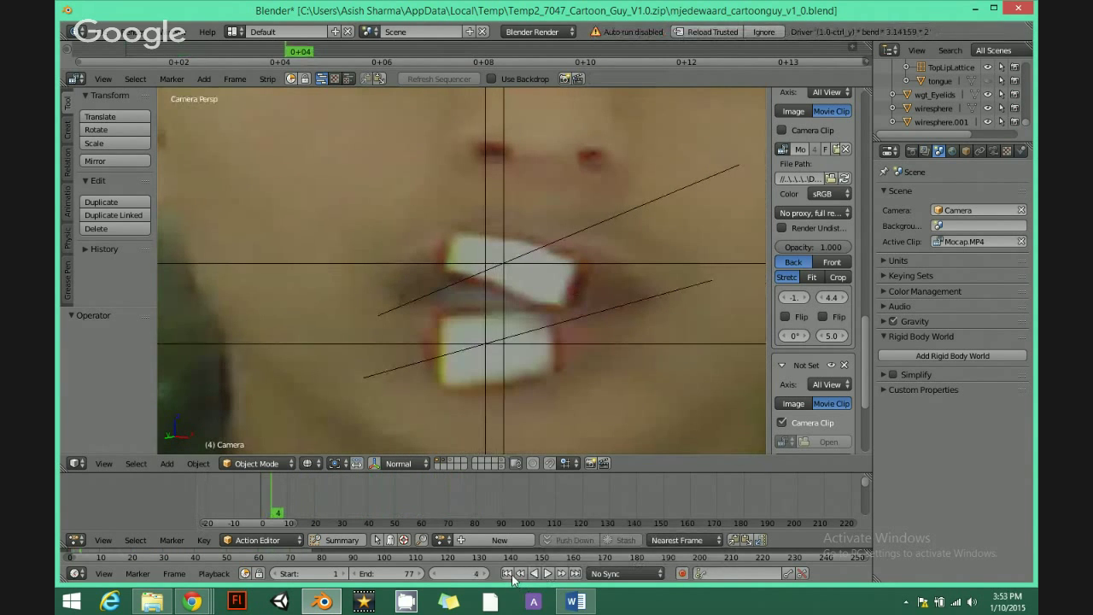
Rewind the timeline to frame 1 and leave the camera view.
{"action": "left_click", "coordinate": [507, 573]}
{"action": "scroll", "coordinate": [609, 333], "scroll_direction": "down", "scroll_amount": 8}
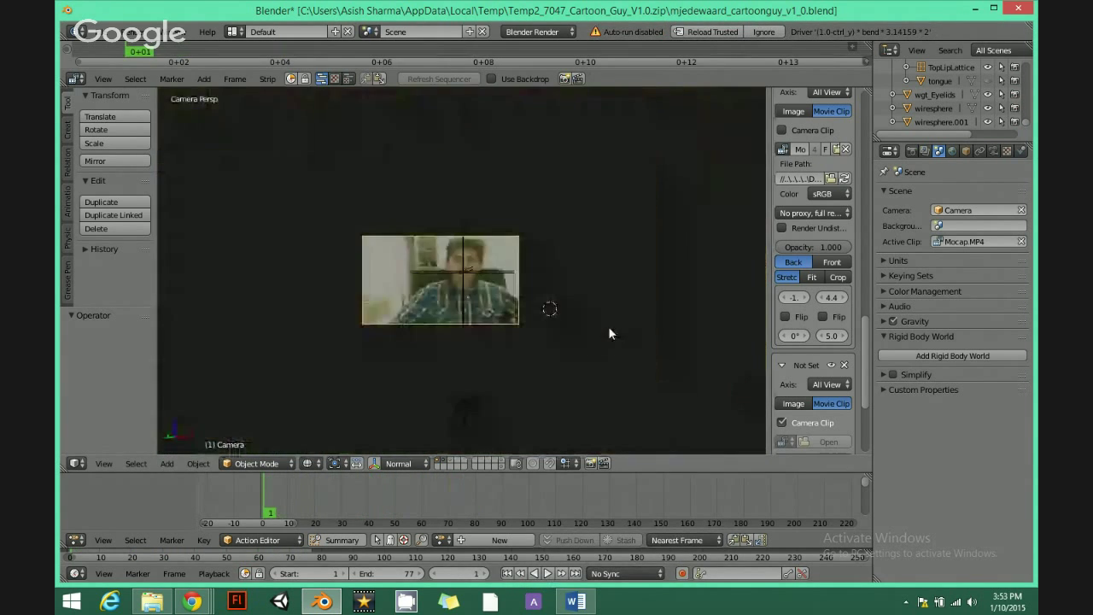
{"action": "scroll", "coordinate": [608, 326], "scroll_direction": "up", "scroll_amount": 8}
{"action": "scroll", "coordinate": [606, 329], "scroll_direction": "down", "scroll_amount": 8}
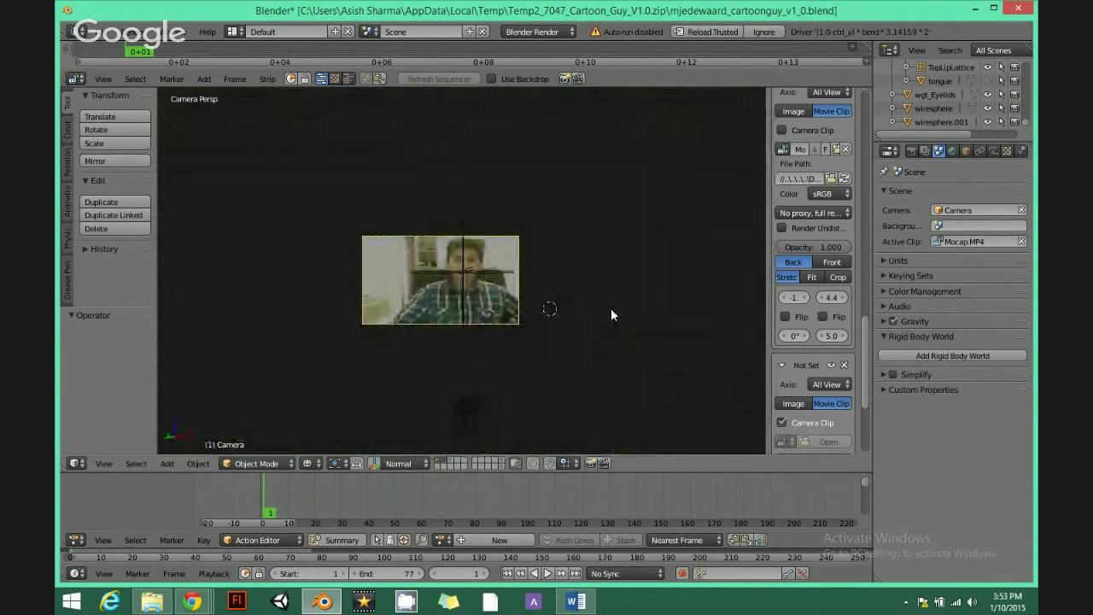
{"action": "middle_click_drag", "start_coordinate": [615, 301], "coordinate": [490, 325]}
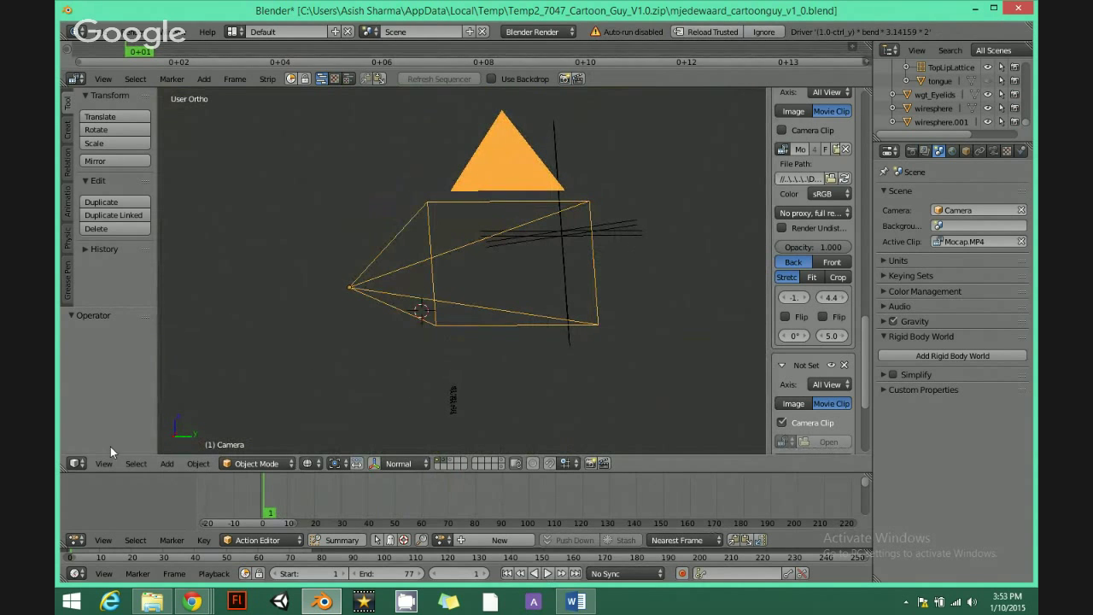
Leave the editor type unchanged and orbit to an angled view of the camera.
{"action": "left_click", "coordinate": [77, 464]}
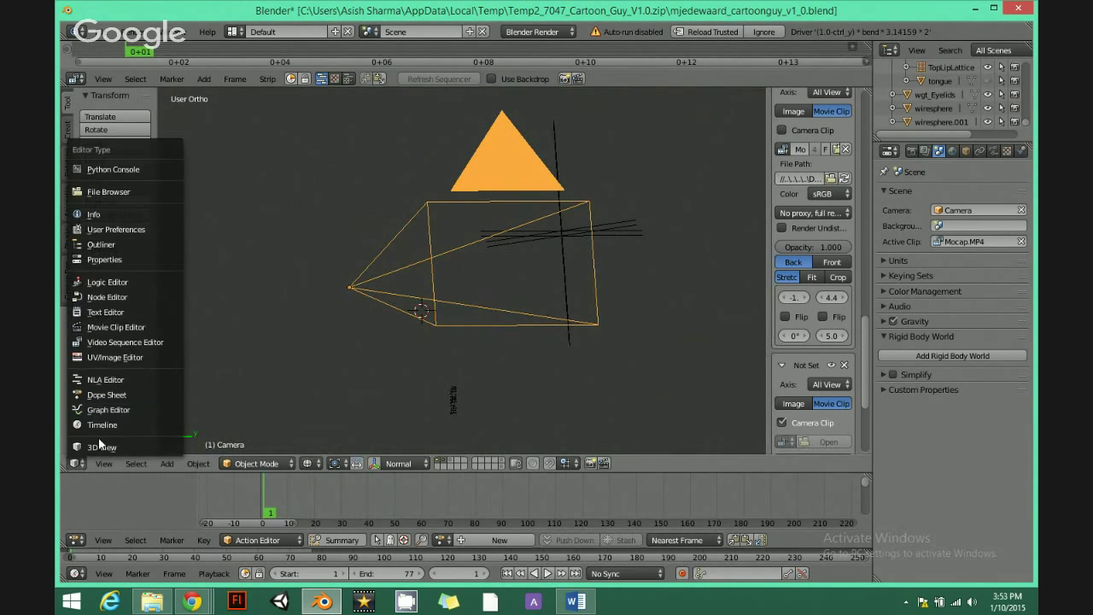
{"action": "left_click", "coordinate": [98, 440]}
{"action": "left_click", "coordinate": [77, 463]}
{"action": "scroll", "coordinate": [523, 288], "scroll_direction": "down", "scroll_amount": 3}
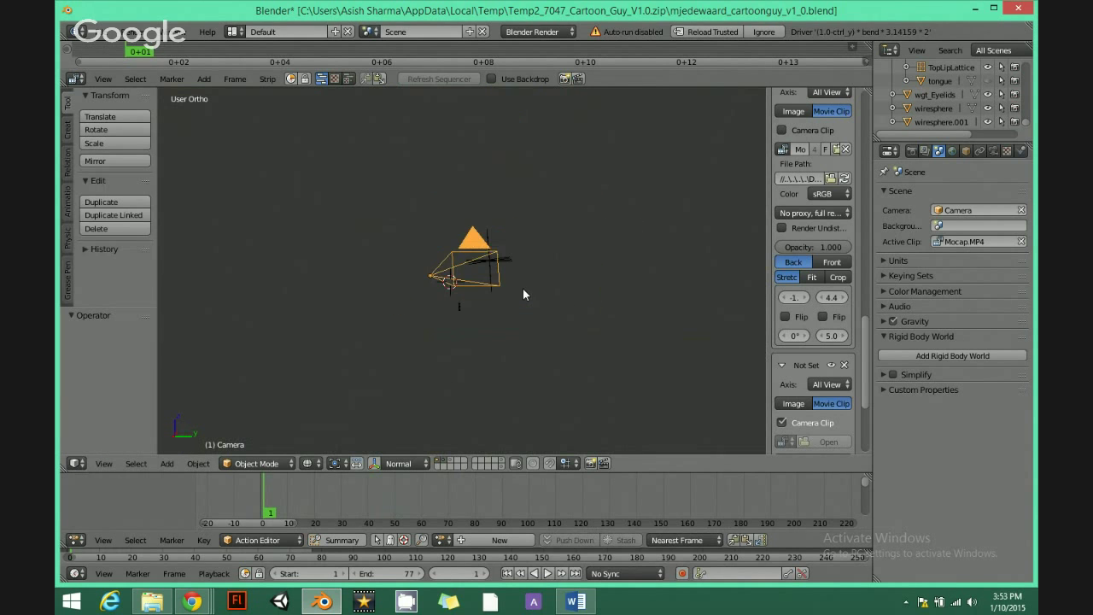
{"action": "scroll", "coordinate": [393, 223], "scroll_direction": "up", "scroll_amount": 3}
{"action": "middle_click_drag", "start_coordinate": [198, 297], "coordinate": [460, 269]}
{"action": "scroll", "coordinate": [460, 268], "scroll_direction": "up", "scroll_amount": 3}
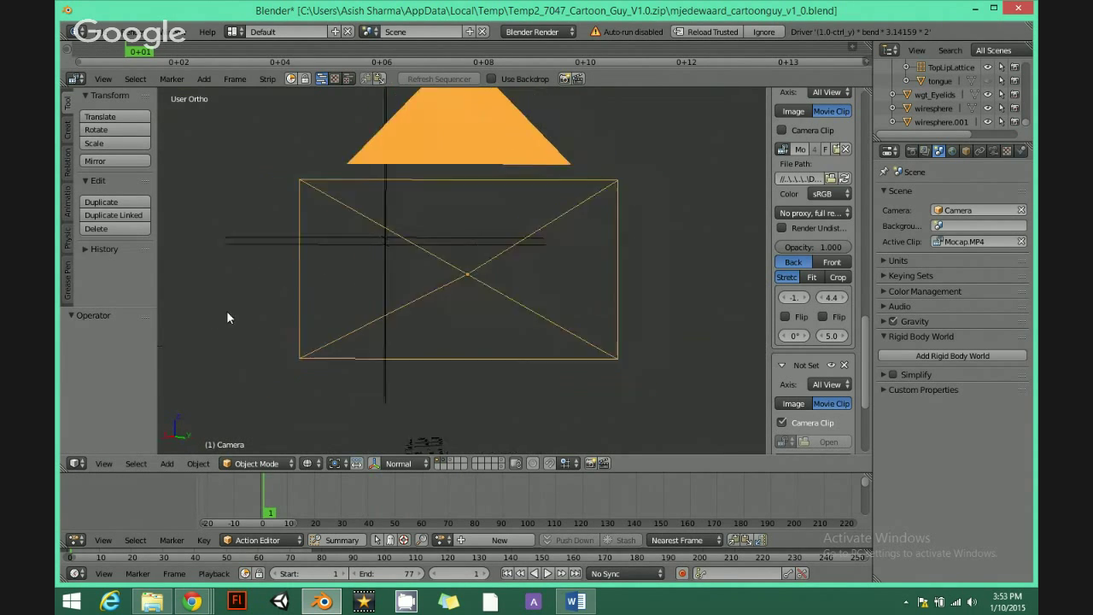
{"action": "scroll", "coordinate": [227, 312], "scroll_direction": "down", "scroll_amount": 3}
{"action": "middle_click_drag", "start_coordinate": [253, 293], "coordinate": [465, 322]}
{"action": "scroll", "coordinate": [466, 322], "scroll_direction": "down", "scroll_amount": 1}
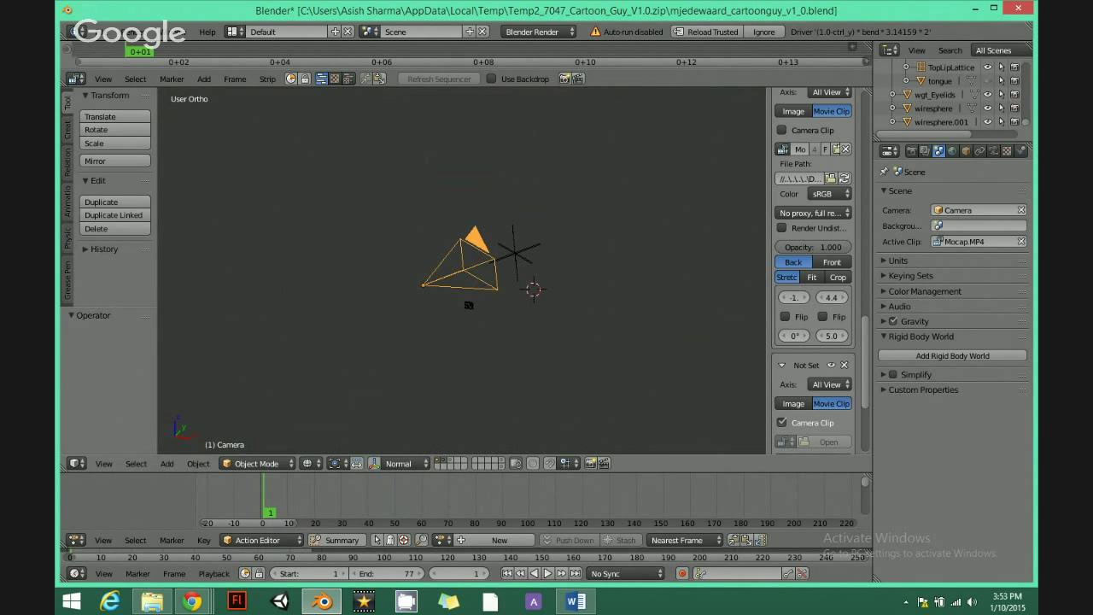